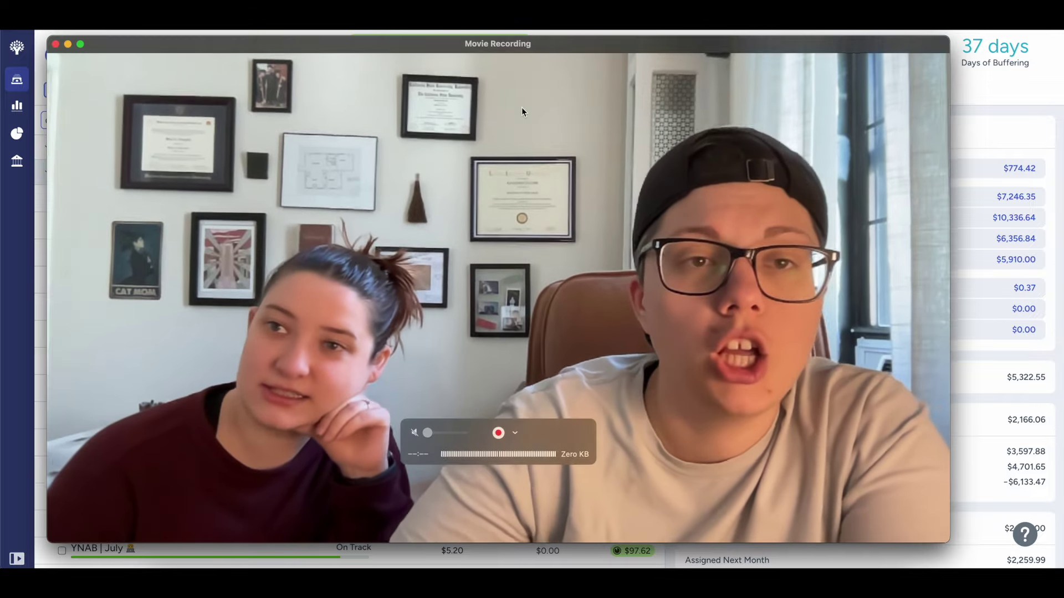
Step: Shrink the movie recording window and move it clear of the budget's category list
mouse_move(49, 39)
drag(48, 39, 463, 268)
drag(707, 277, 870, 360)
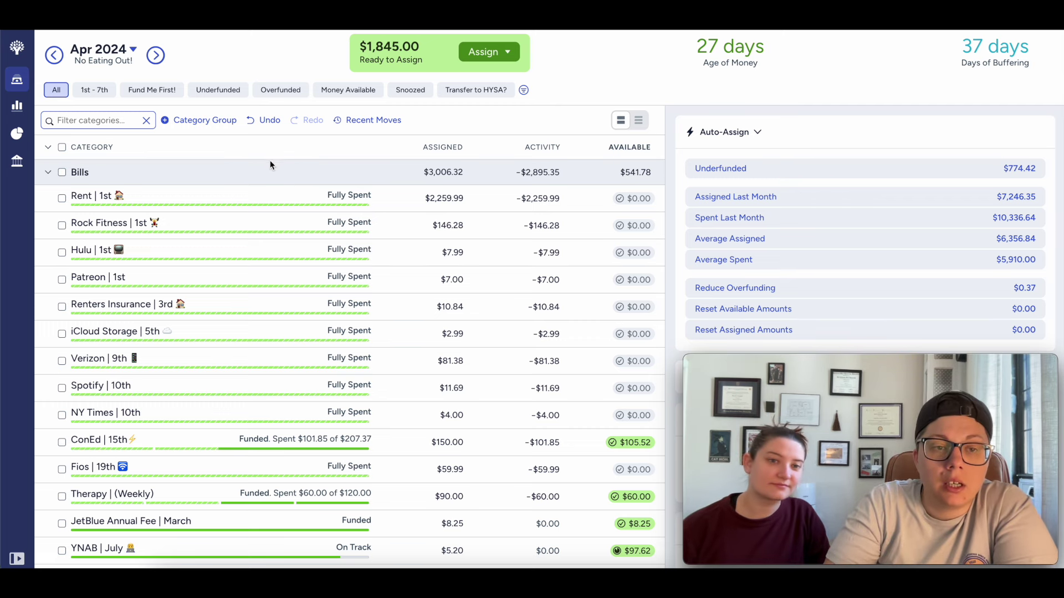
Step: Review the April 2024 categories in the Bills group and collapse the group
click(61, 172)
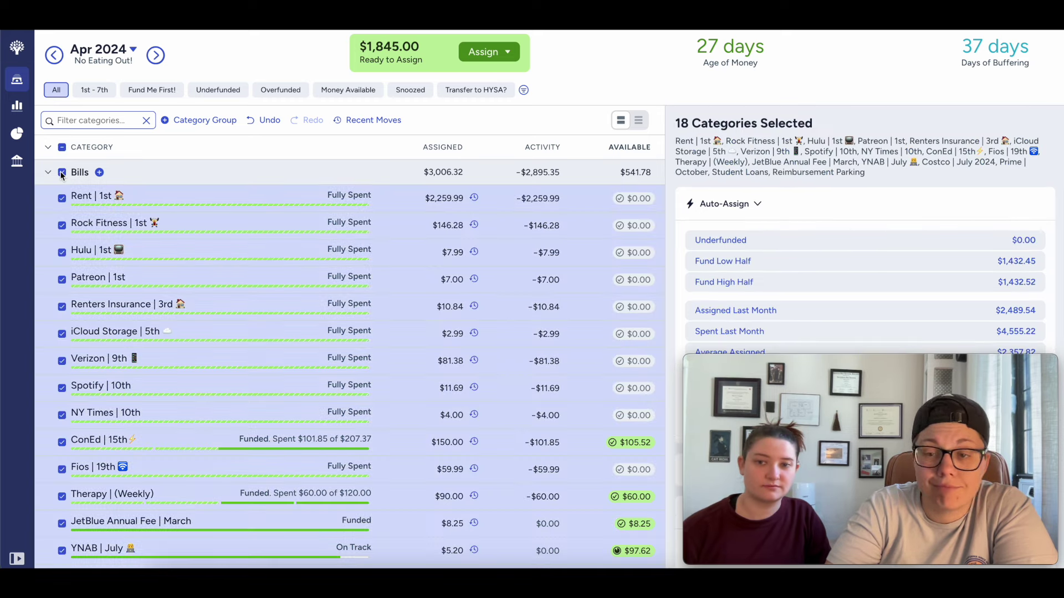
click(61, 174)
scroll(235, 237, down, 3)
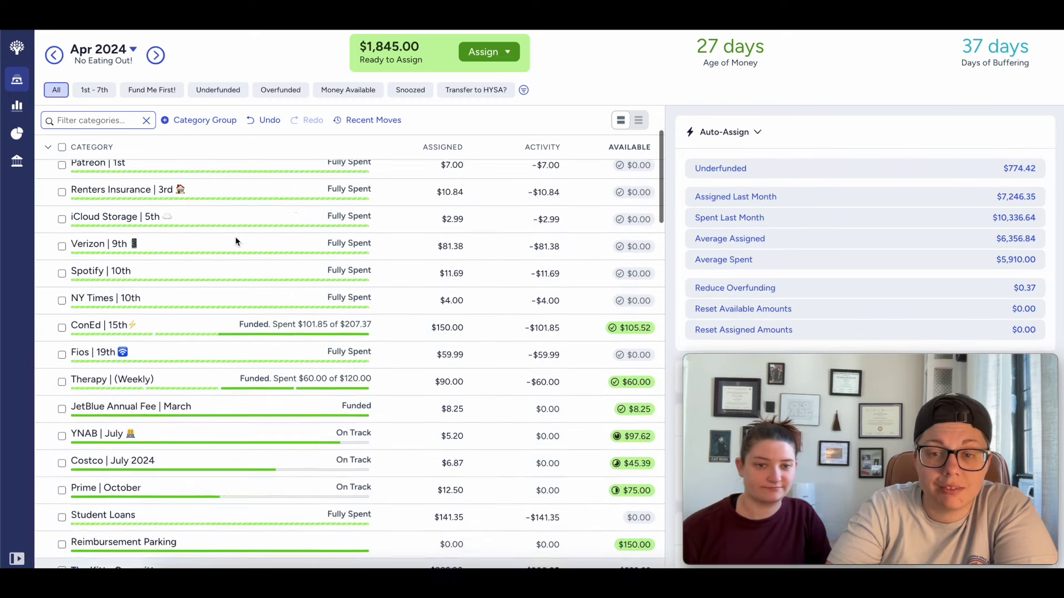
scroll(204, 365, up, 3)
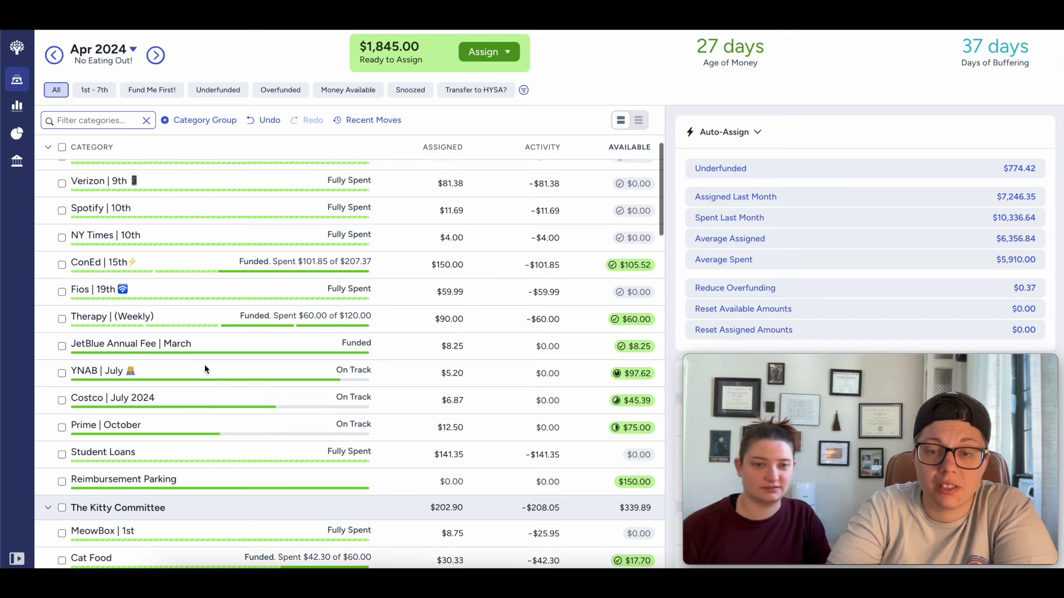
scroll(196, 364, up, 1)
click(48, 172)
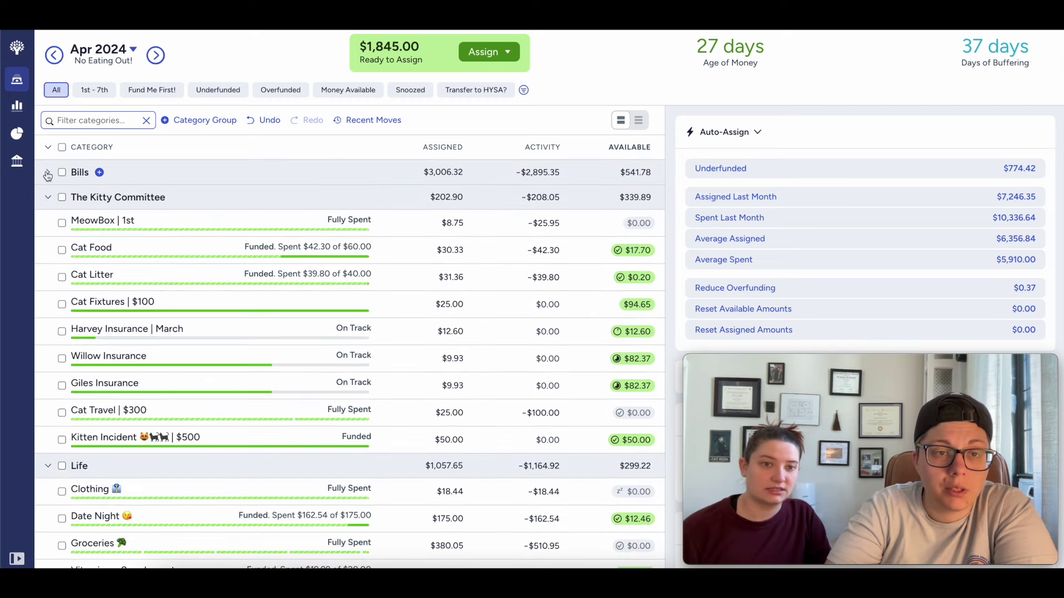
Step: Check the auto-assign summary of The Kitty Committee group and the details of its Cat Fixtures category
click(61, 197)
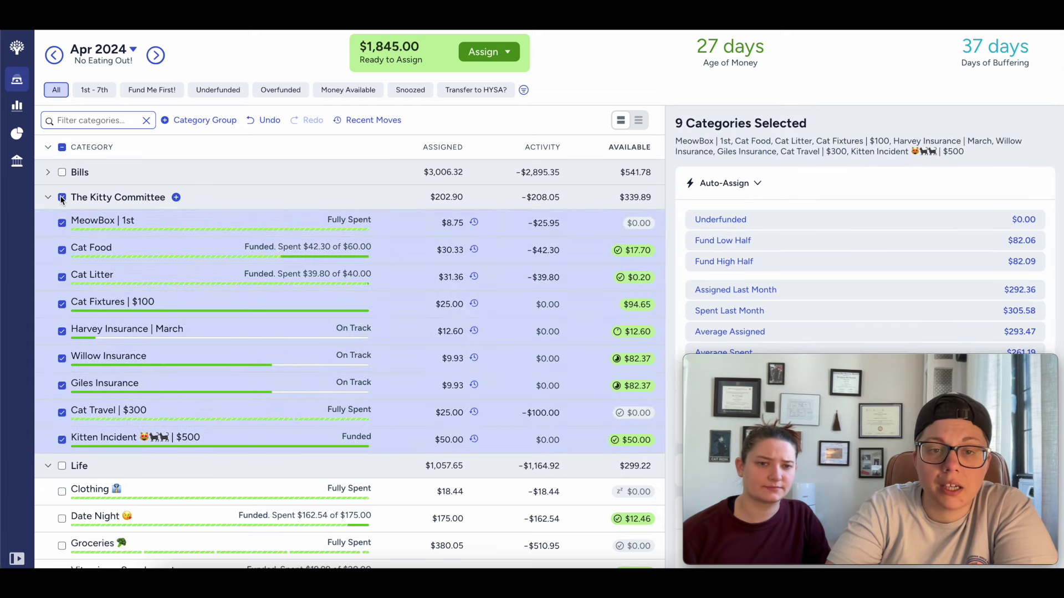
click(61, 197)
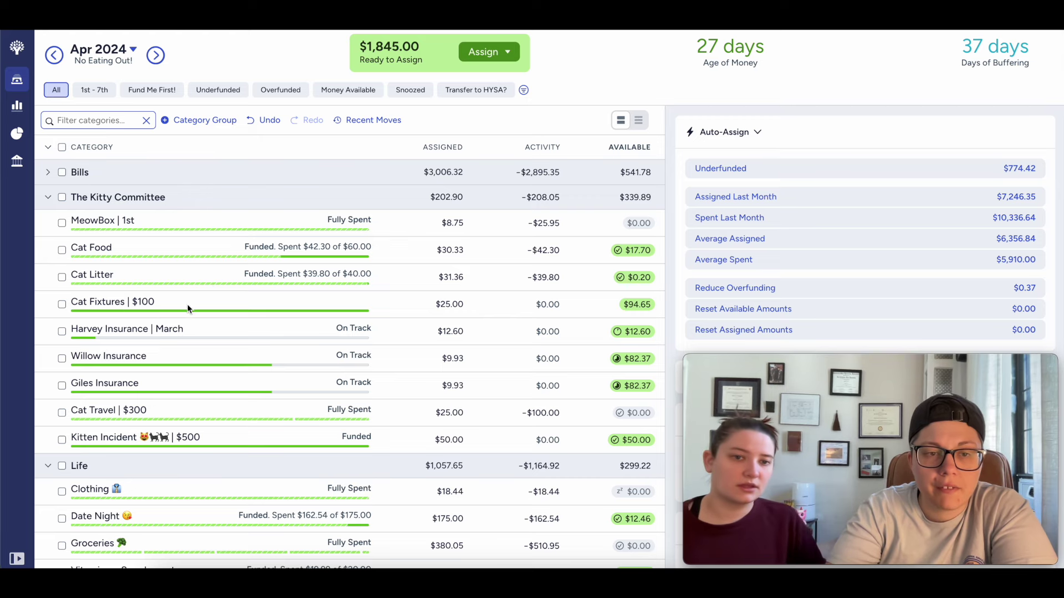
click(441, 305)
key(Escape)
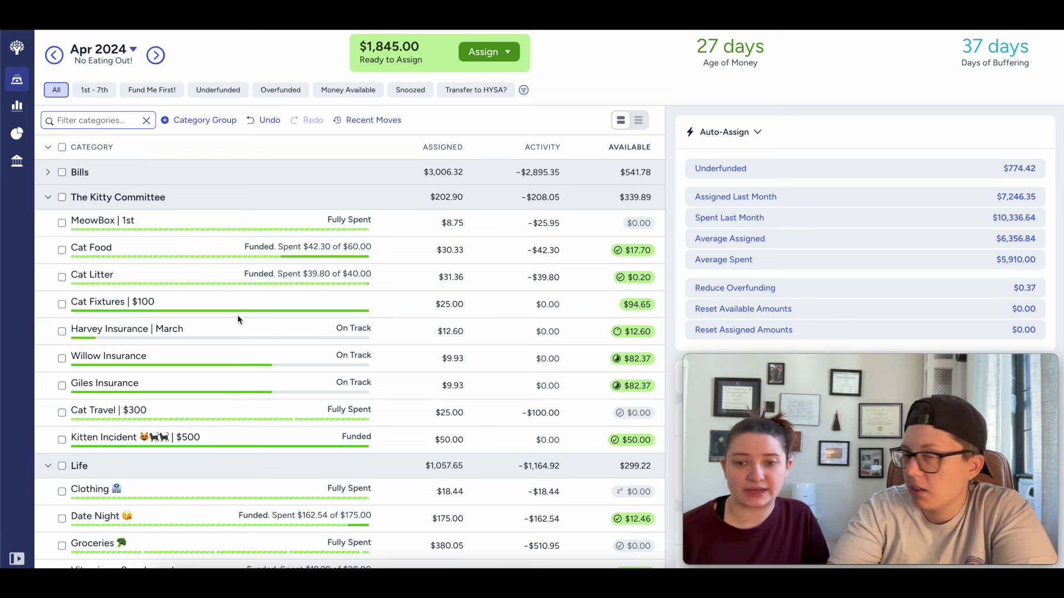
click(436, 306)
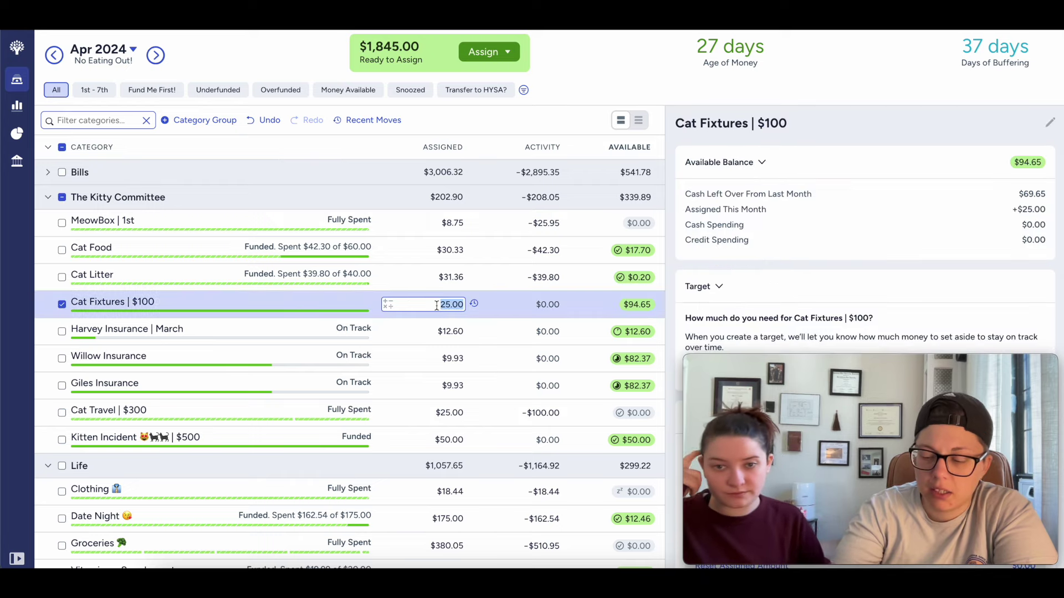
click(62, 304)
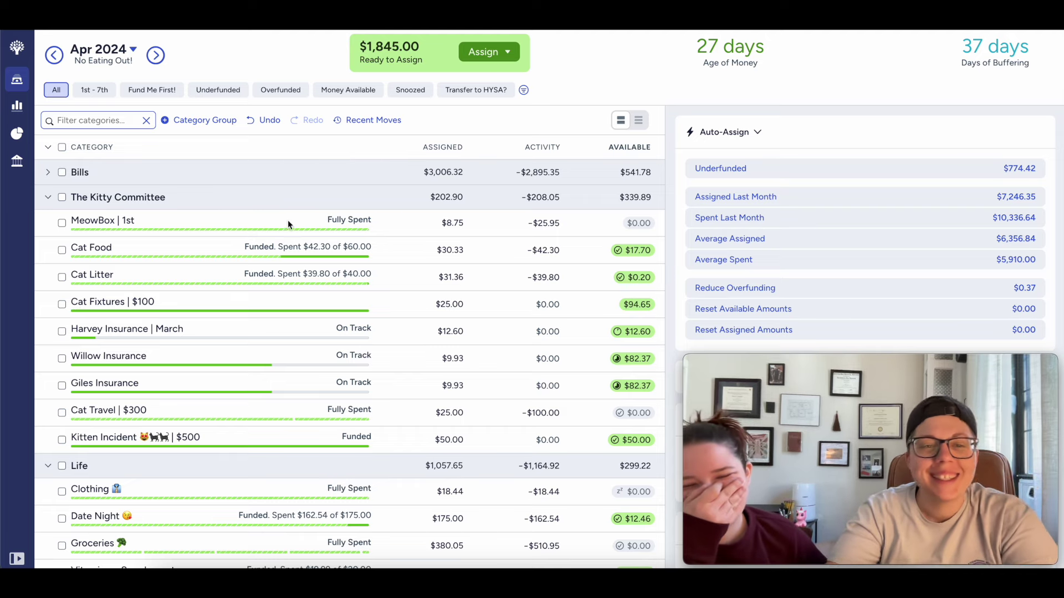
Step: Expand the Bills group and compare its funding in the May and June 2024 budgets
click(156, 55)
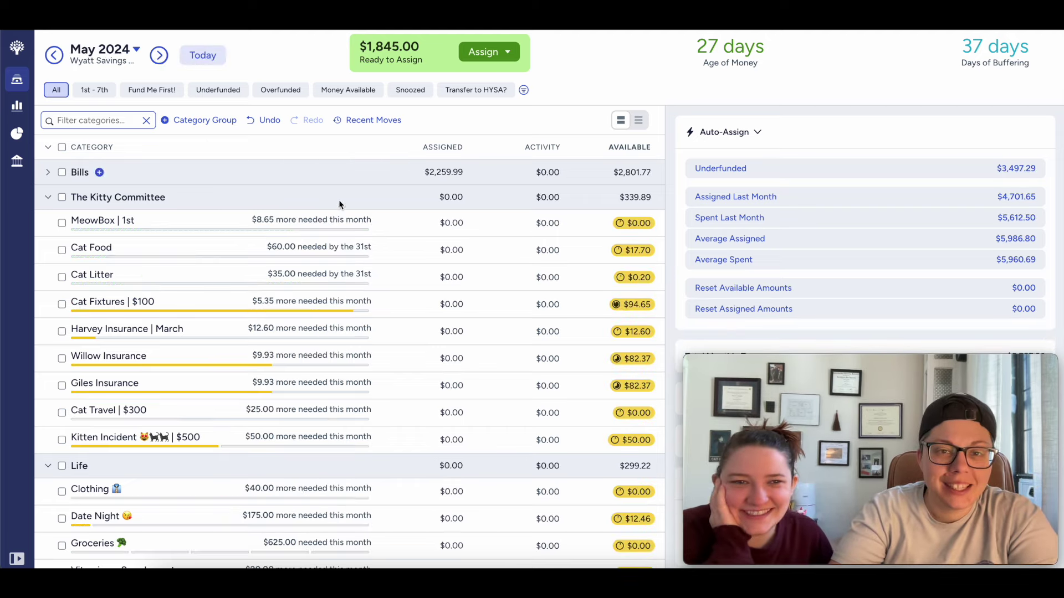
click(48, 173)
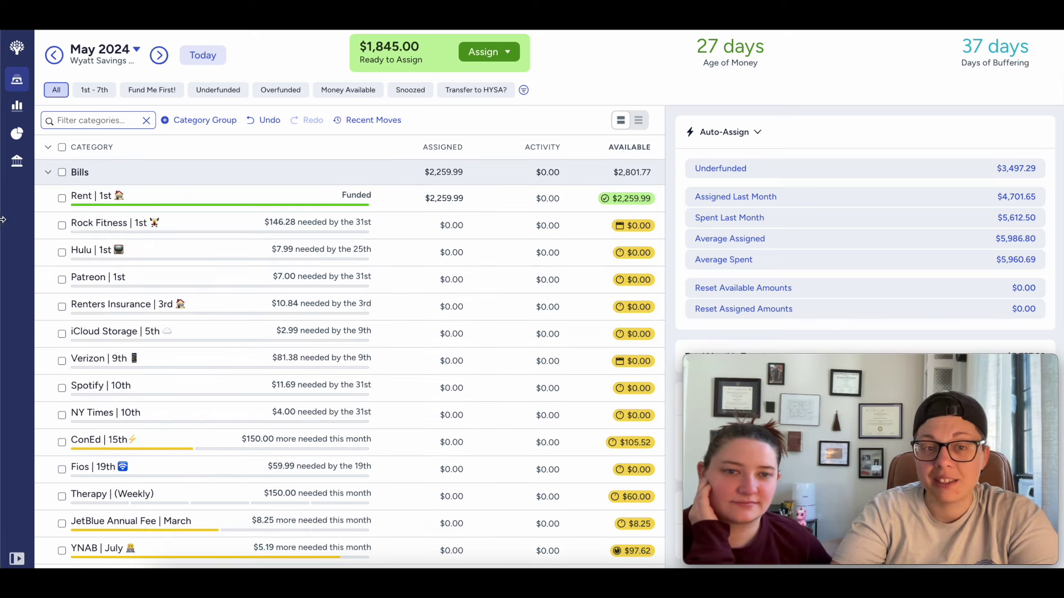
click(156, 62)
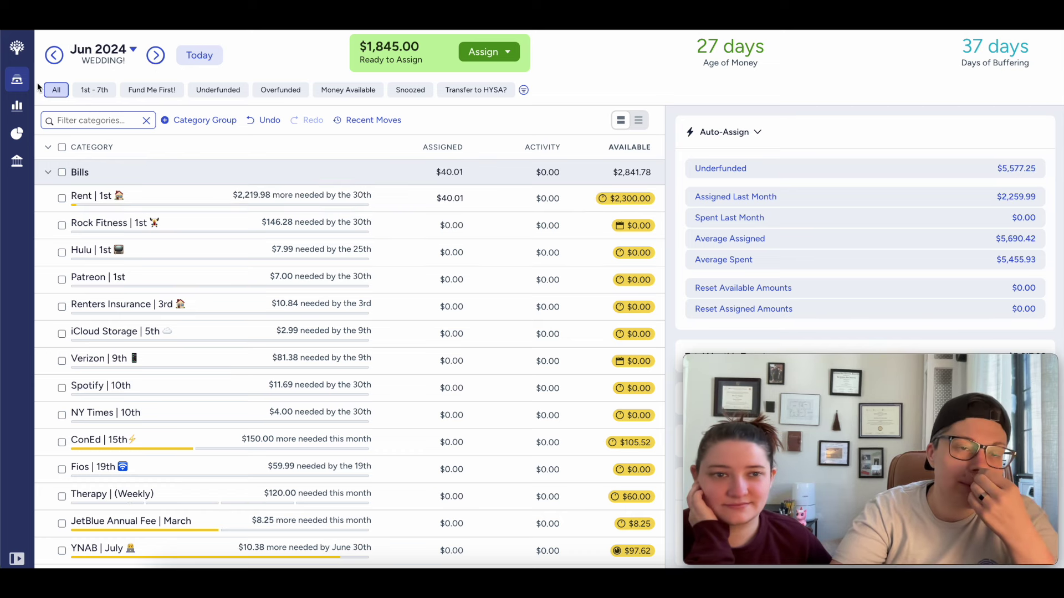
click(61, 61)
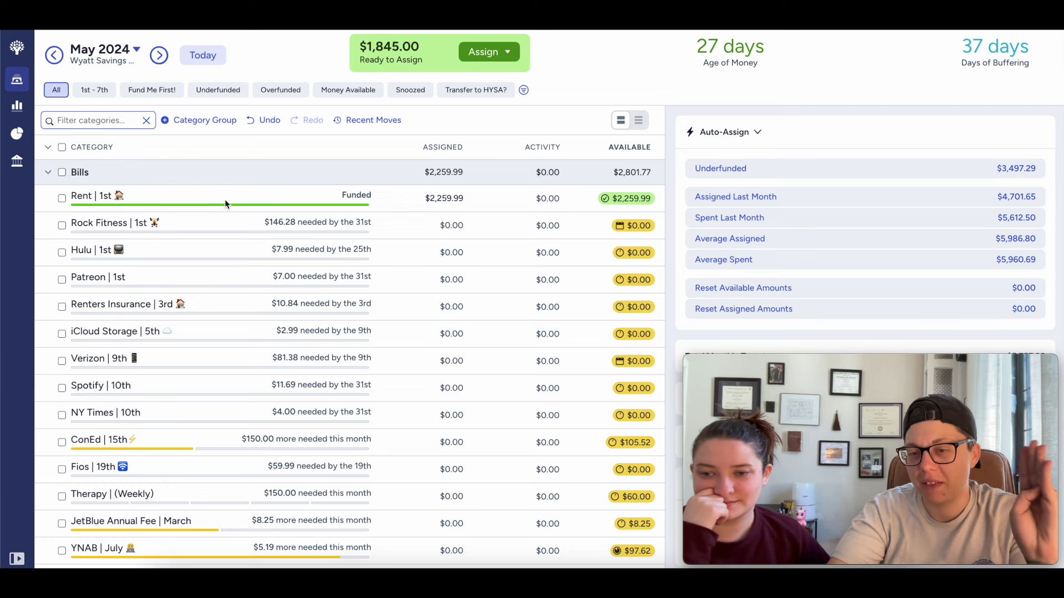
Step: Set the amount assigned to Rent in June 2024 to $840.01
click(159, 55)
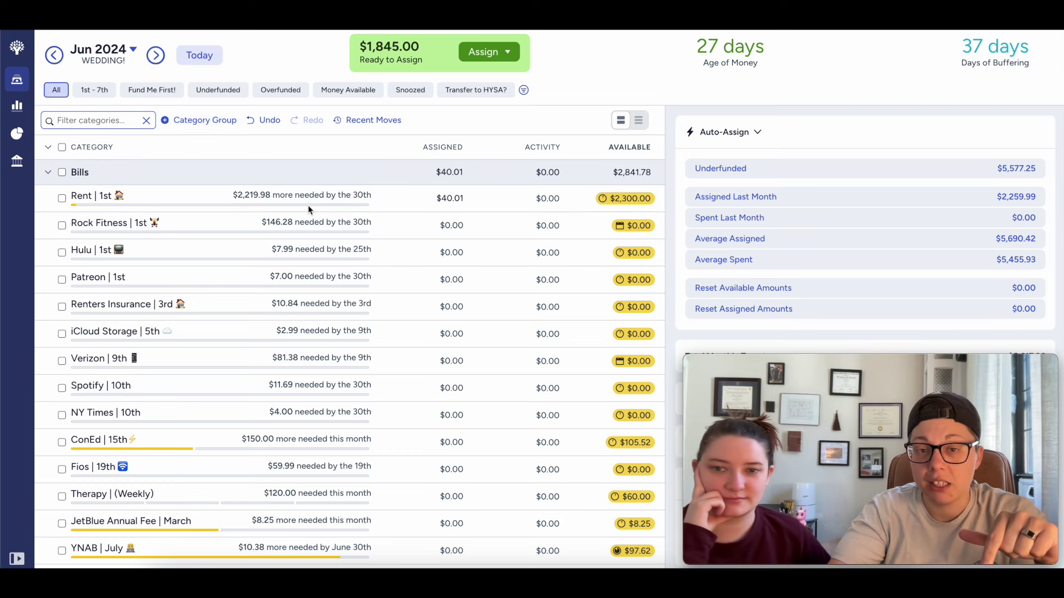
click(448, 199)
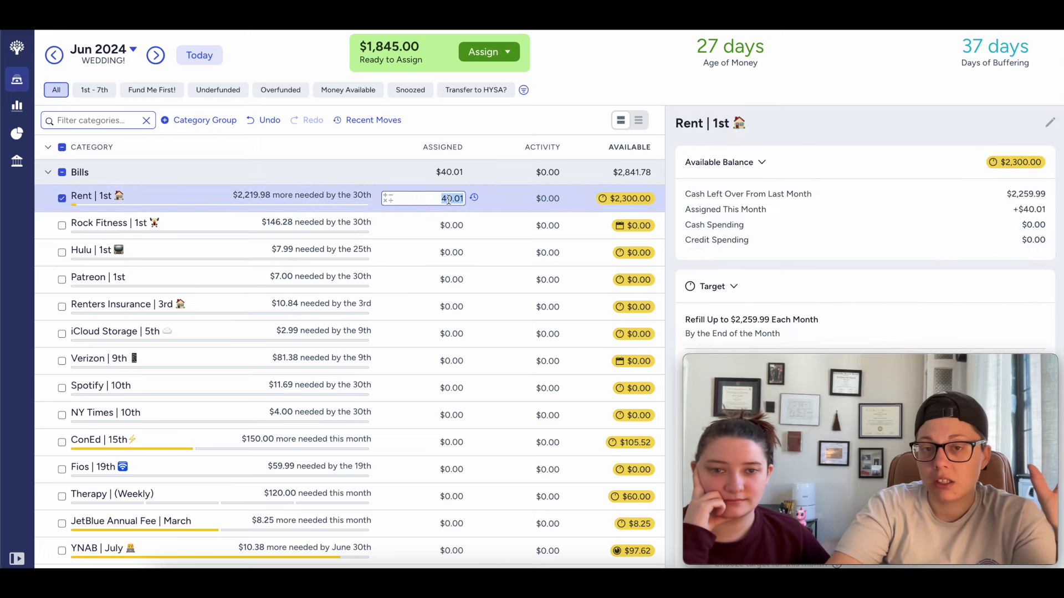
text(840.01)
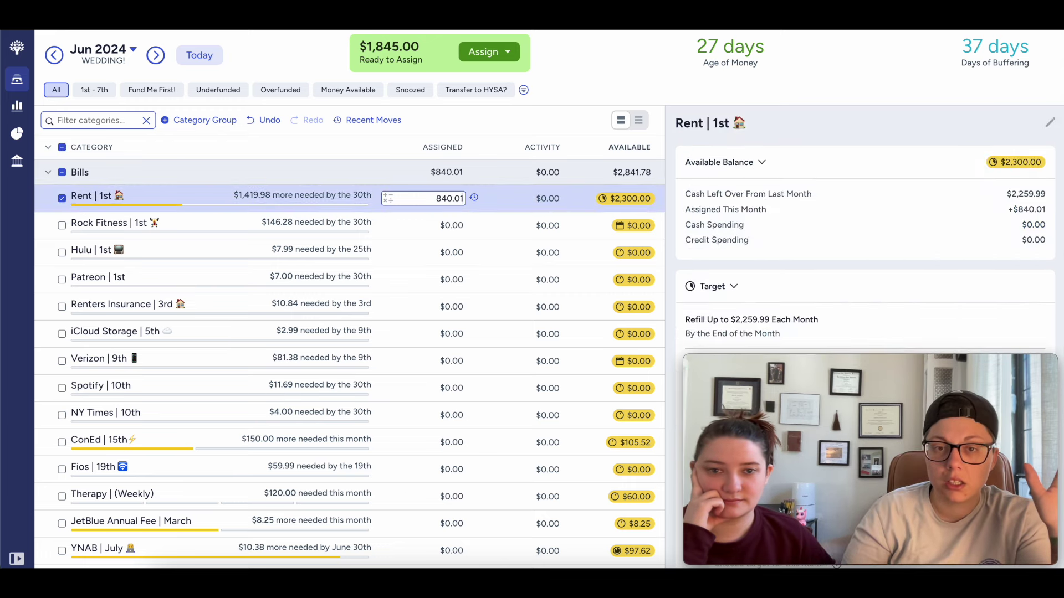
click(62, 199)
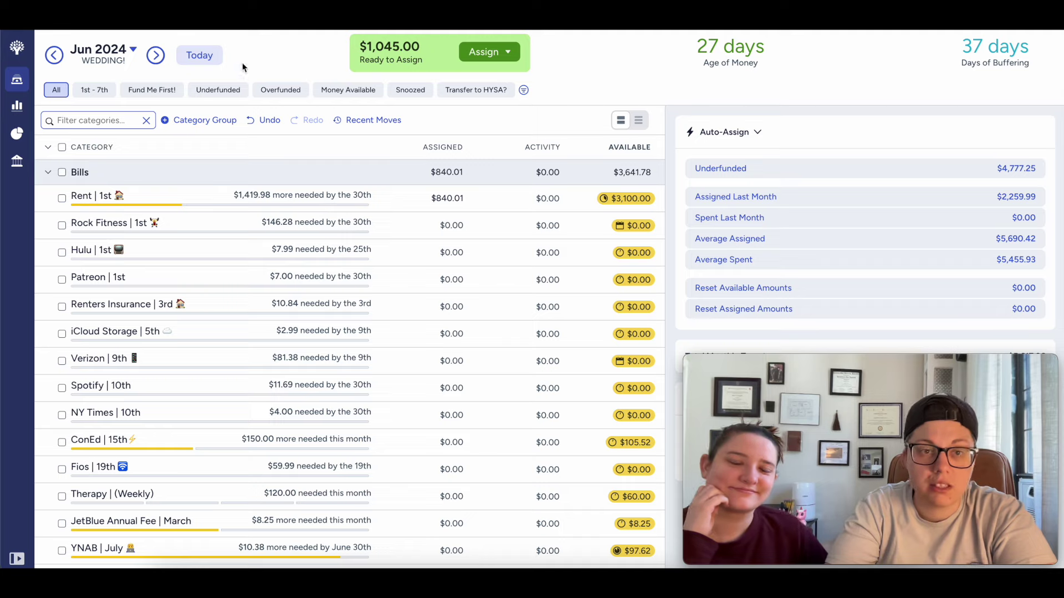
Step: In the April 2024 budget, add $9 to the amount assigned to the first category in the Savings group
click(198, 57)
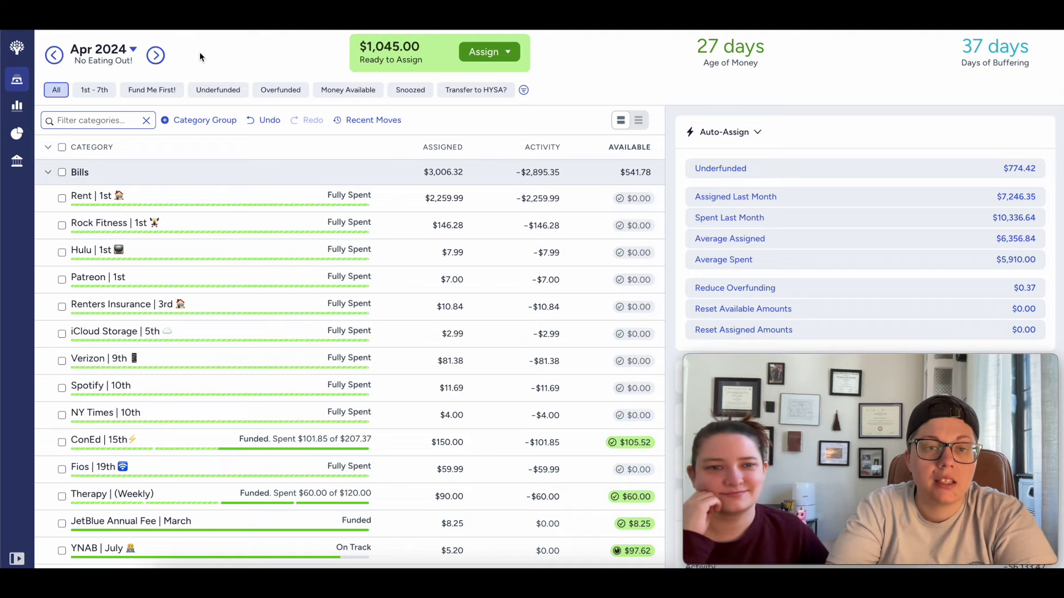
scroll(204, 214, down, 15)
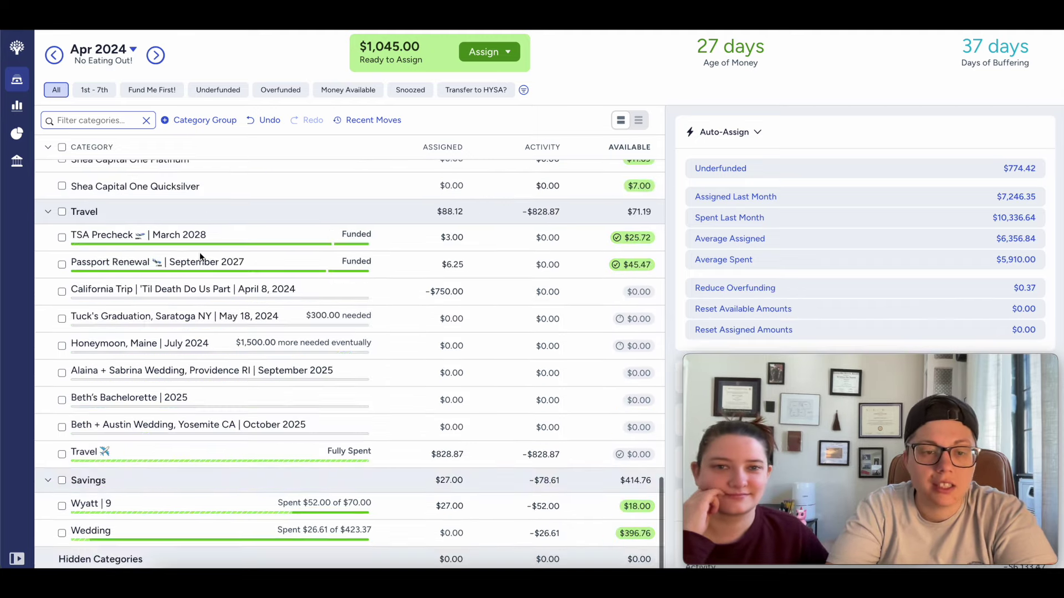
click(459, 506)
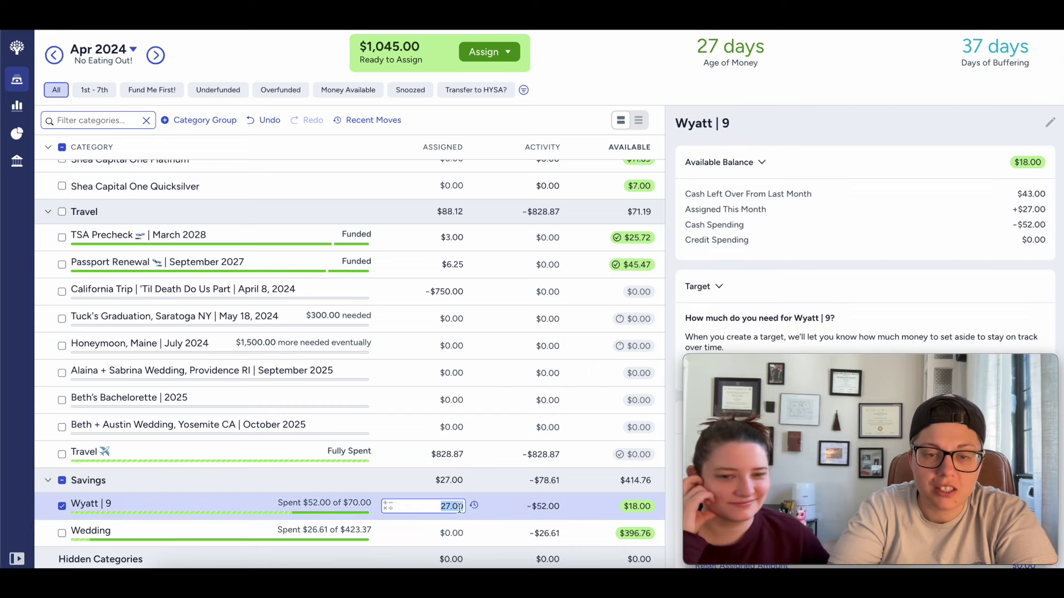
text(+9)
key(Return)
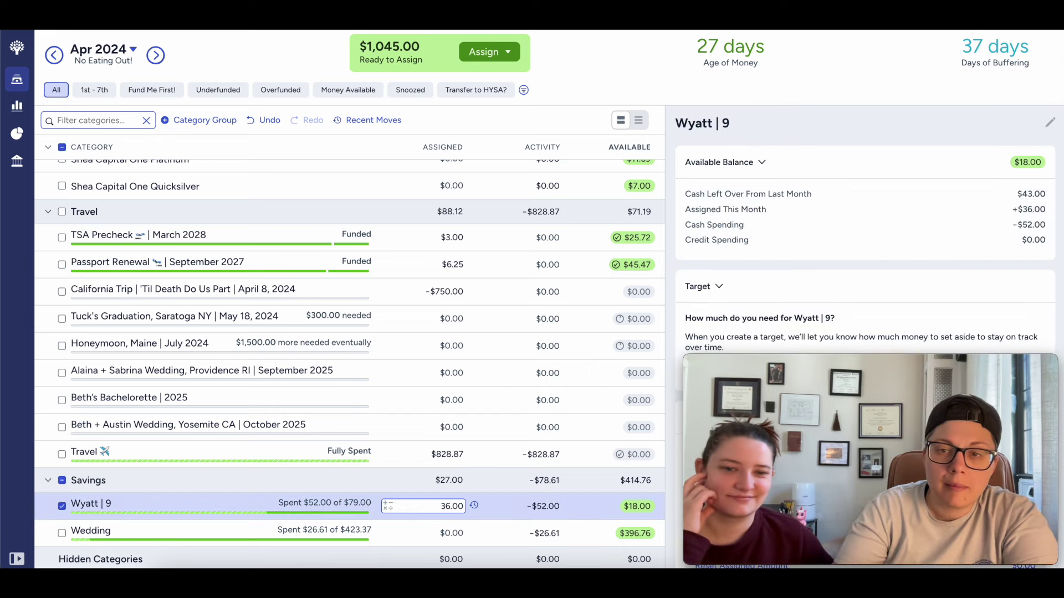
click(61, 507)
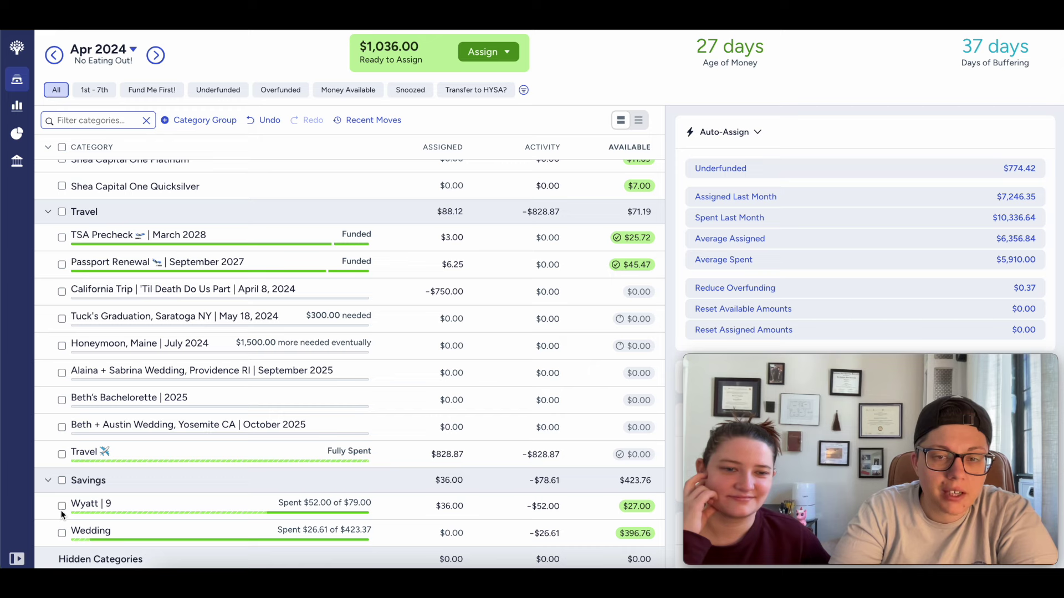
Step: Set up a weekly target of $9.00 every Friday for the first category in the Savings group
click(61, 507)
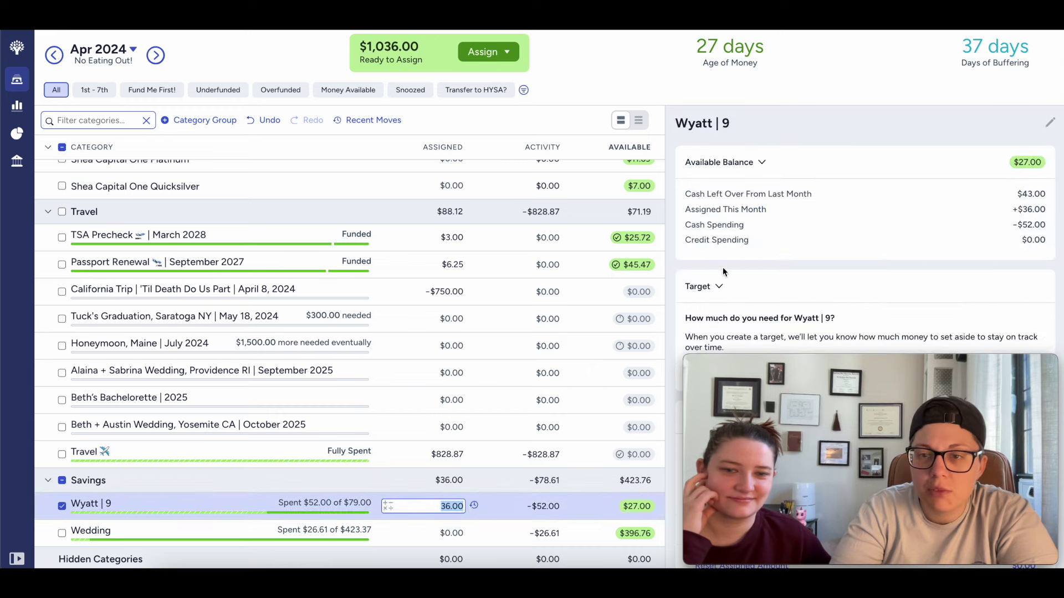
scroll(853, 236, down, 2)
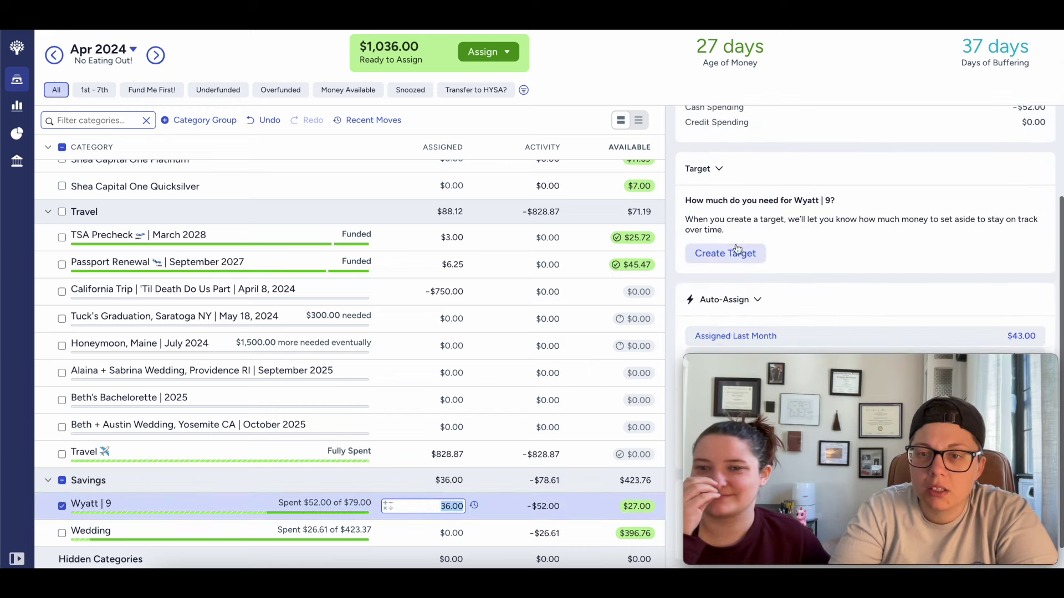
click(731, 249)
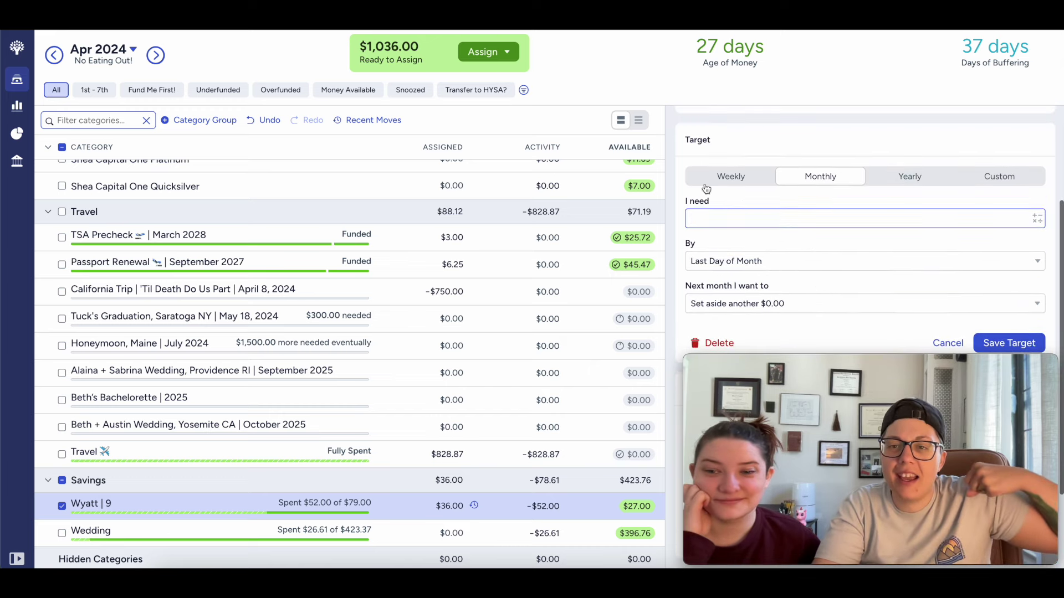
click(723, 180)
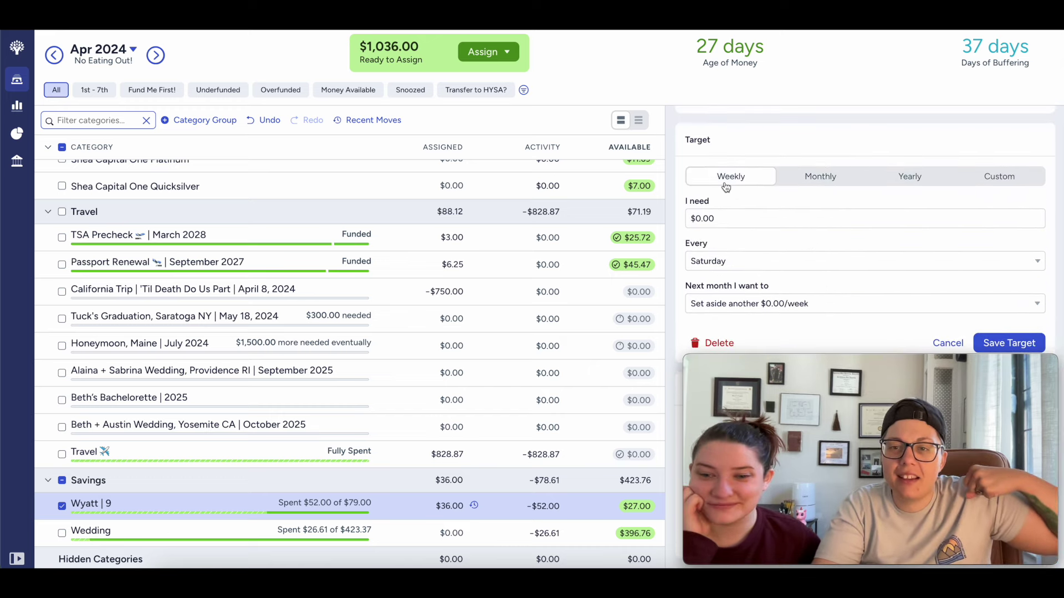
click(731, 217)
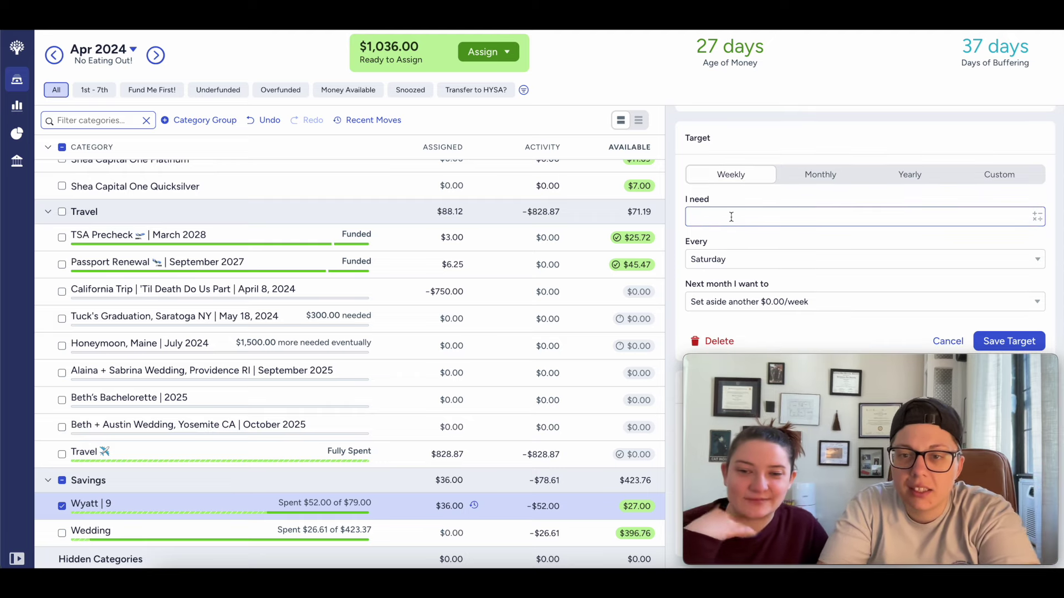
text(9)
click(731, 259)
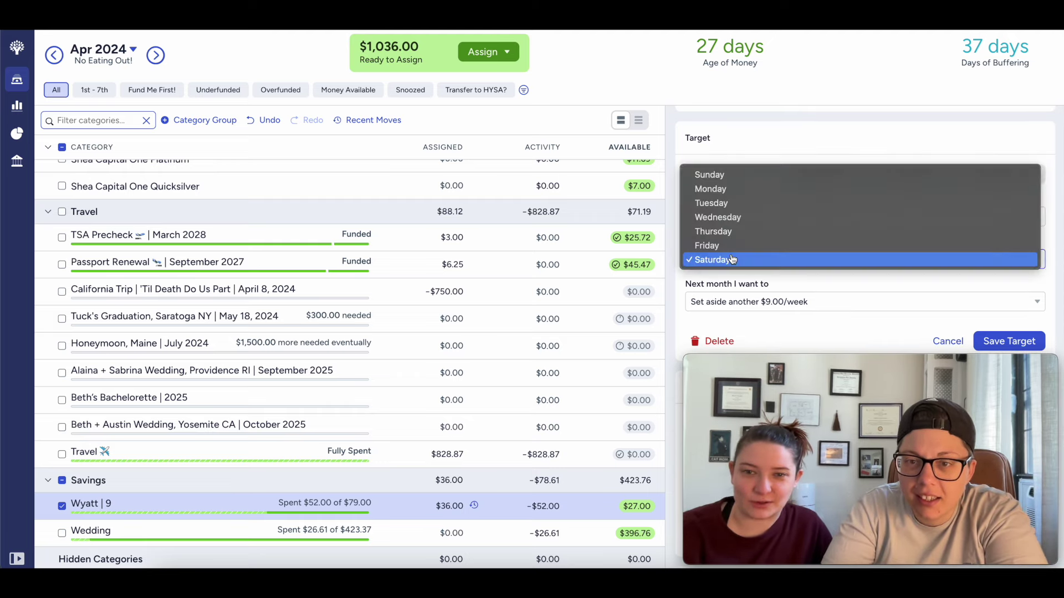
click(730, 245)
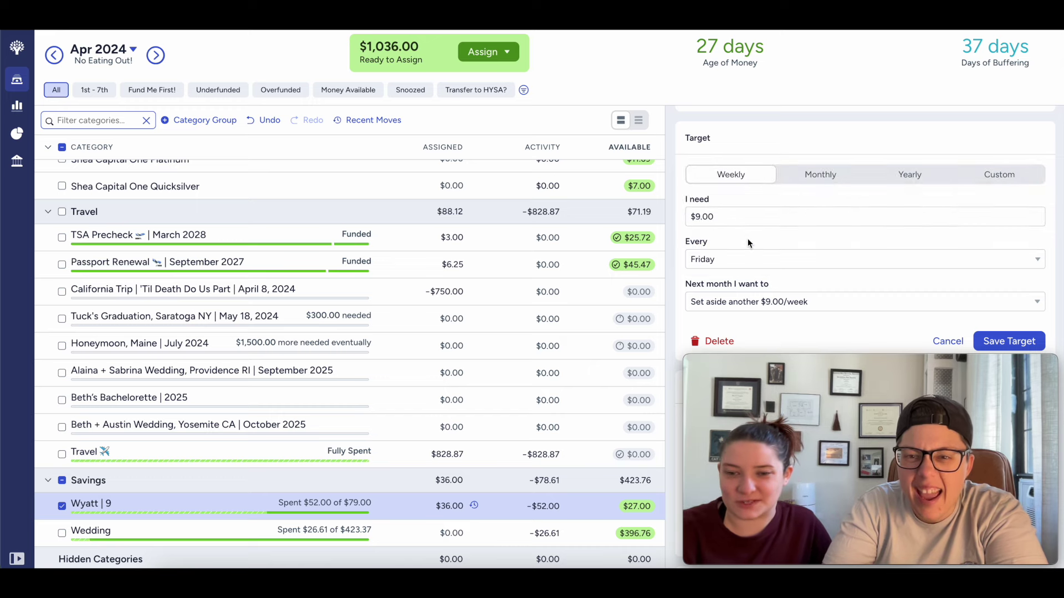
scroll(747, 238, up, 3)
scroll(748, 238, down, 5)
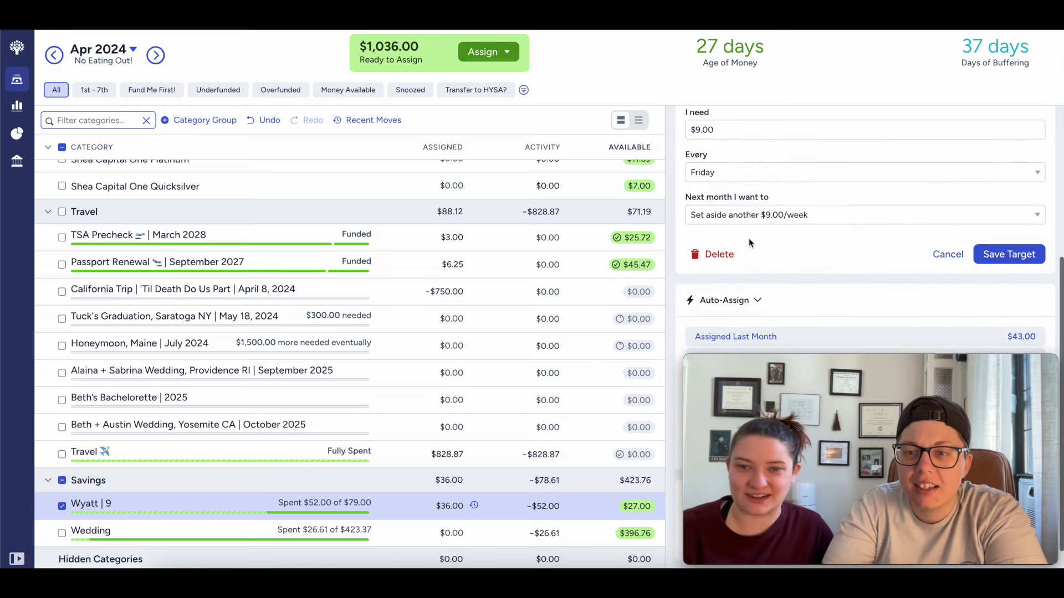
scroll(749, 240, up, 3)
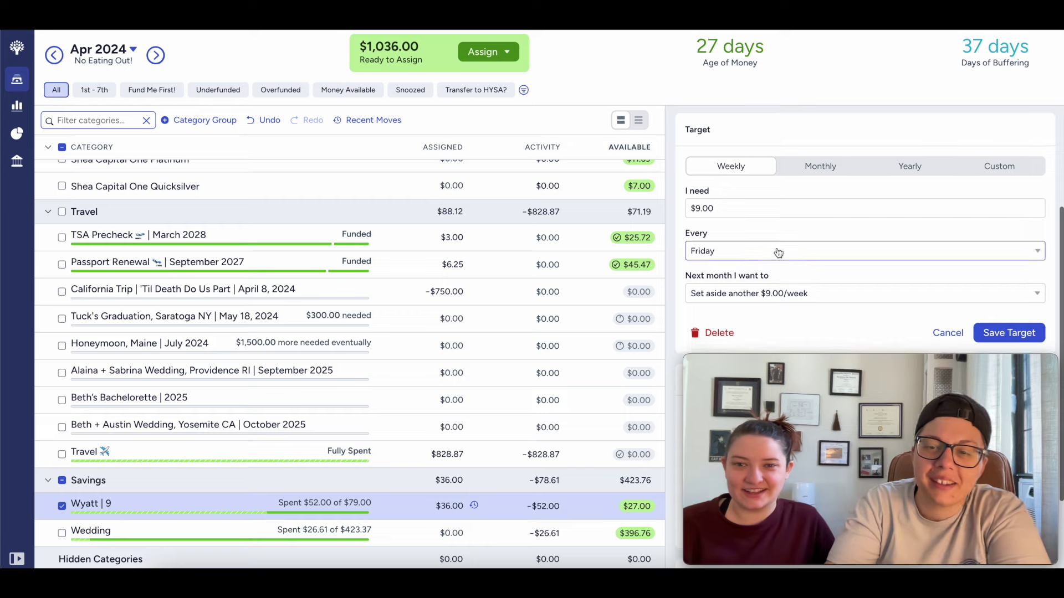
scroll(856, 326, down, 1)
scroll(855, 327, down, 1)
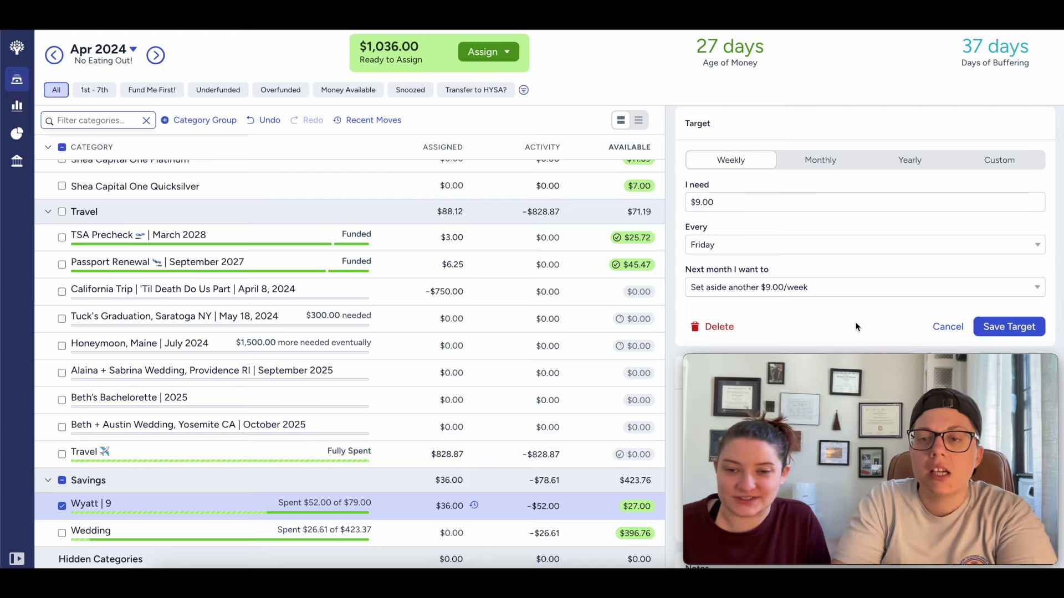
scroll(854, 319, up, 1)
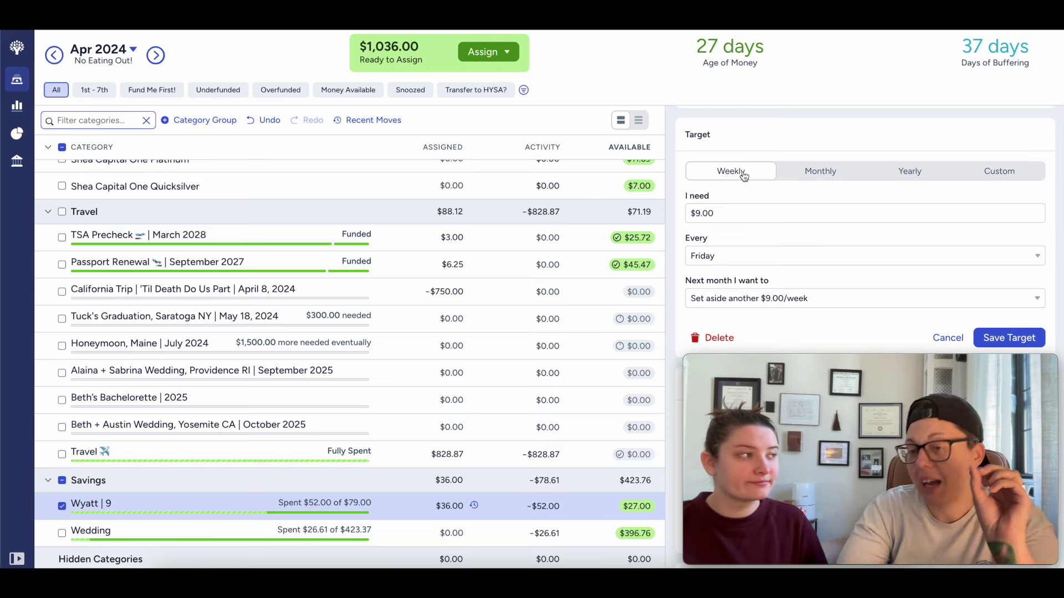
scroll(743, 176, down, 2)
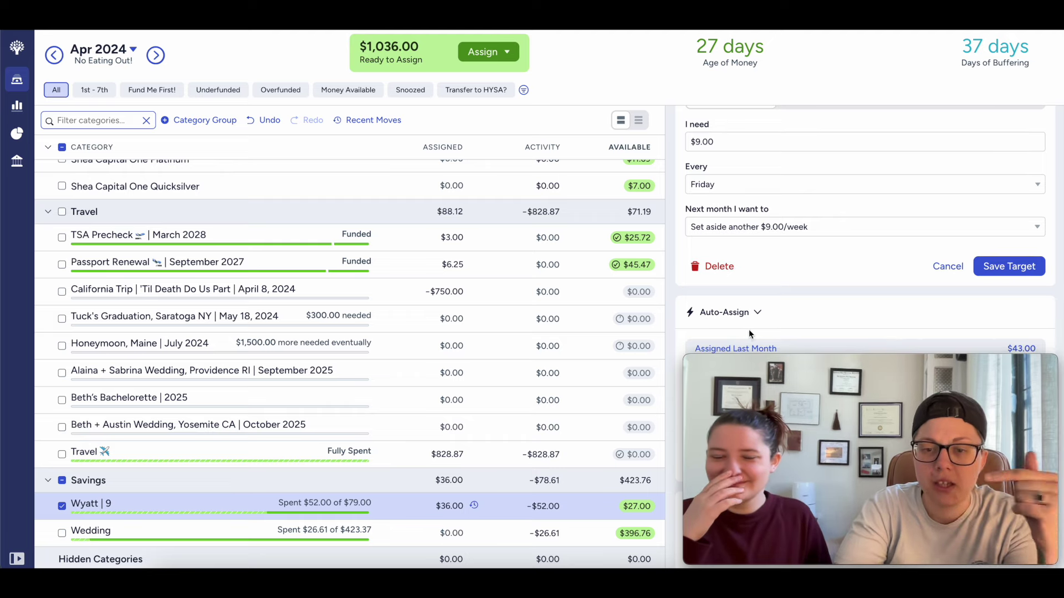
Step: Review the Monthly, Yearly and Custom target options for the first Savings category, including the monthly carry-over choices, and return to Weekly
scroll(835, 132, up, 3)
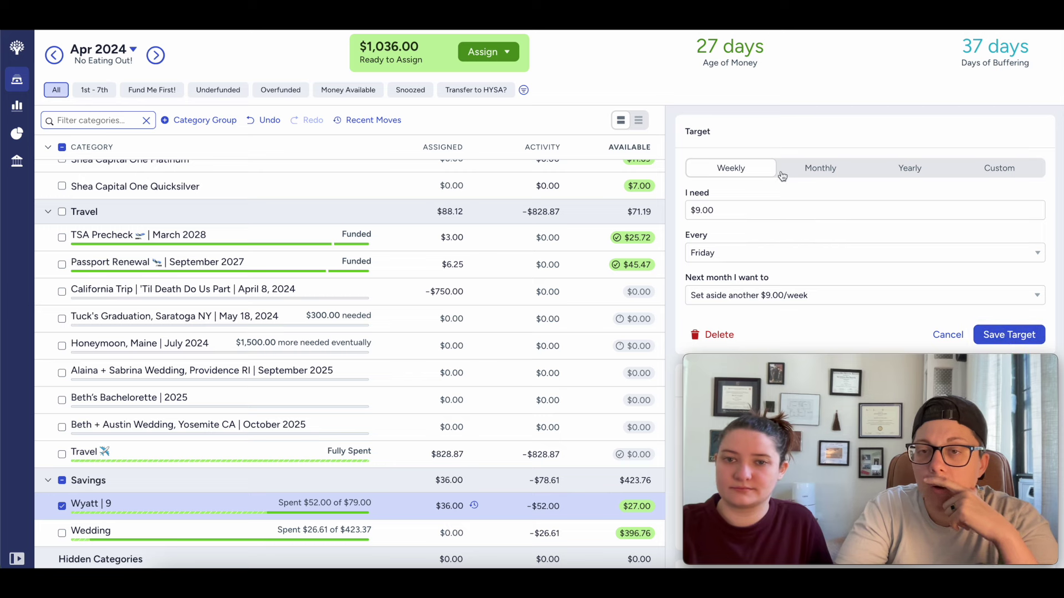
click(818, 170)
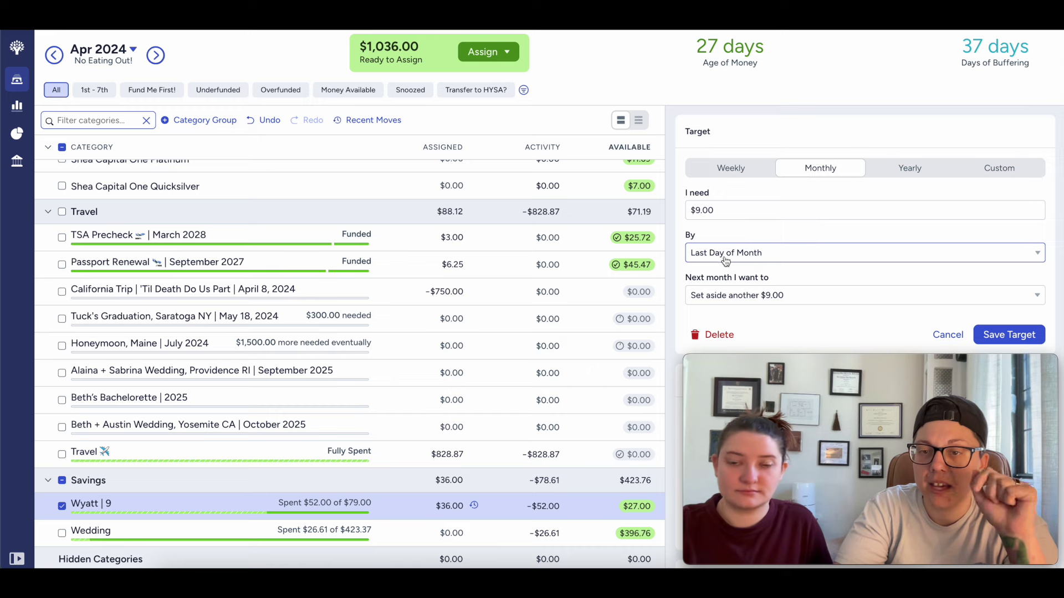
click(764, 296)
scroll(782, 348, down, 1)
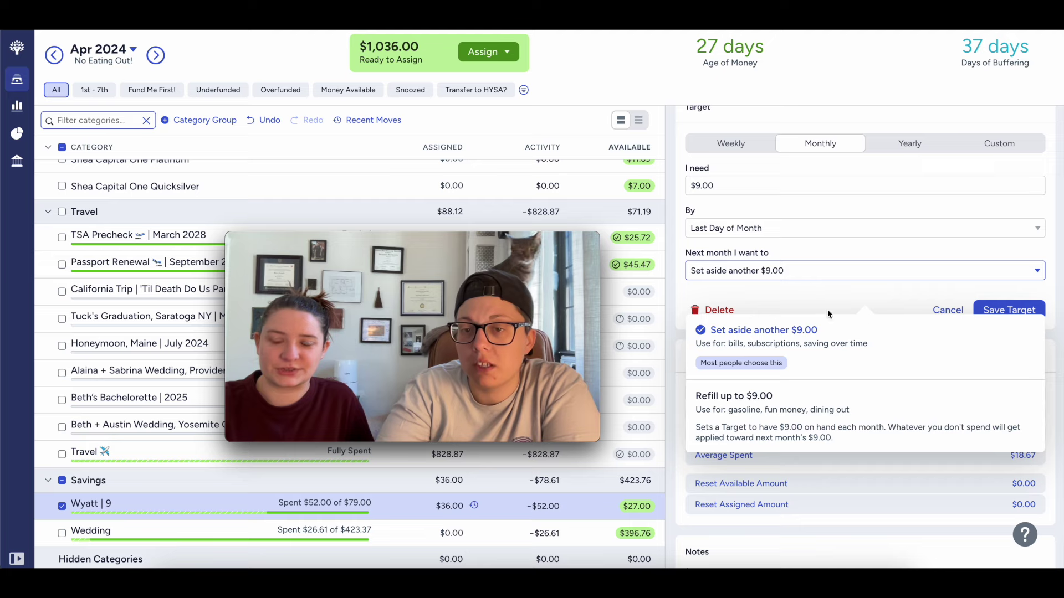
click(909, 145)
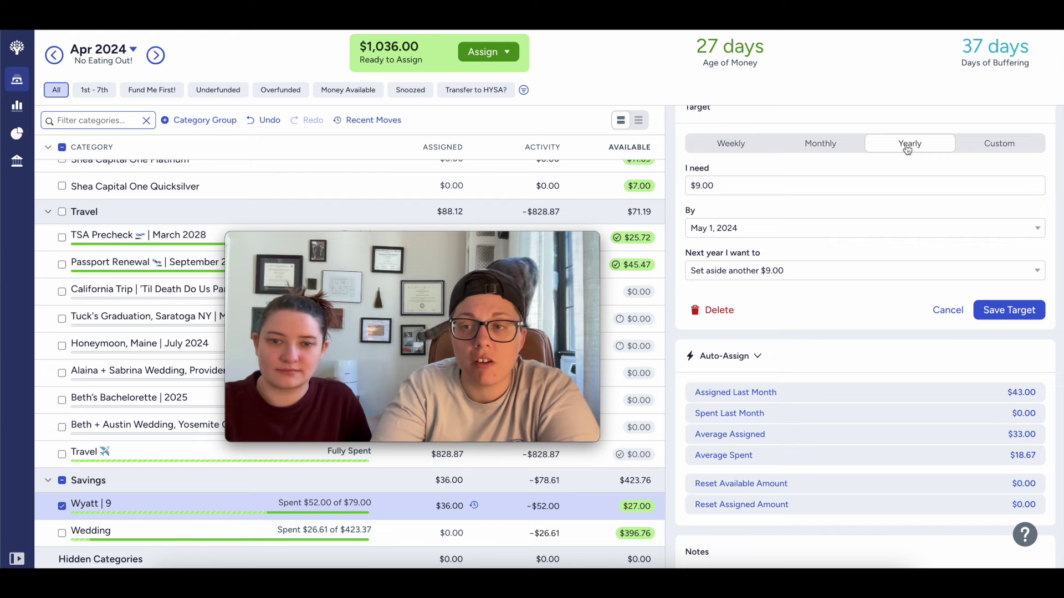
click(992, 146)
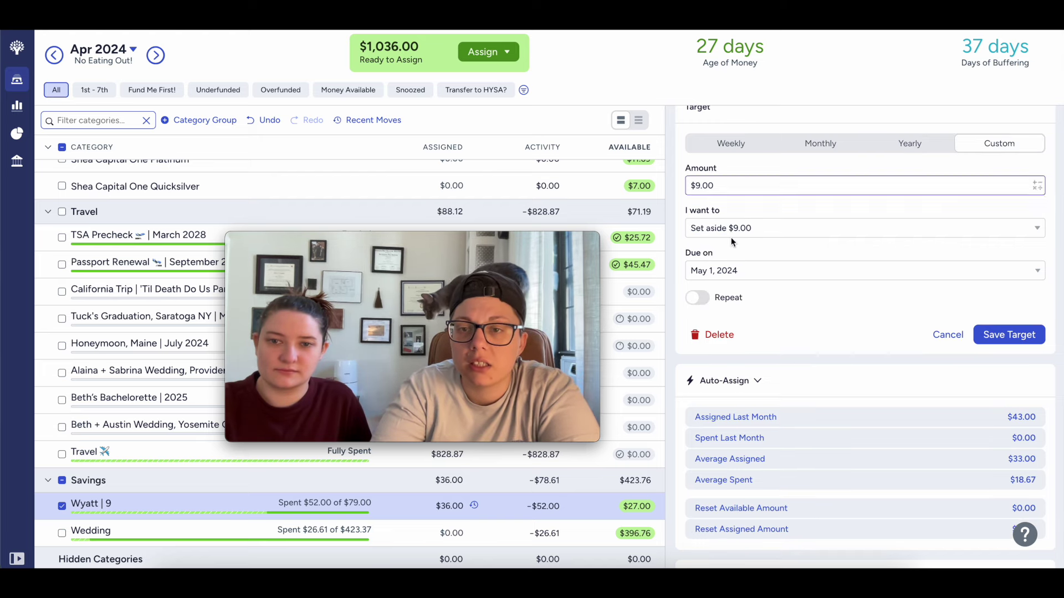
click(712, 144)
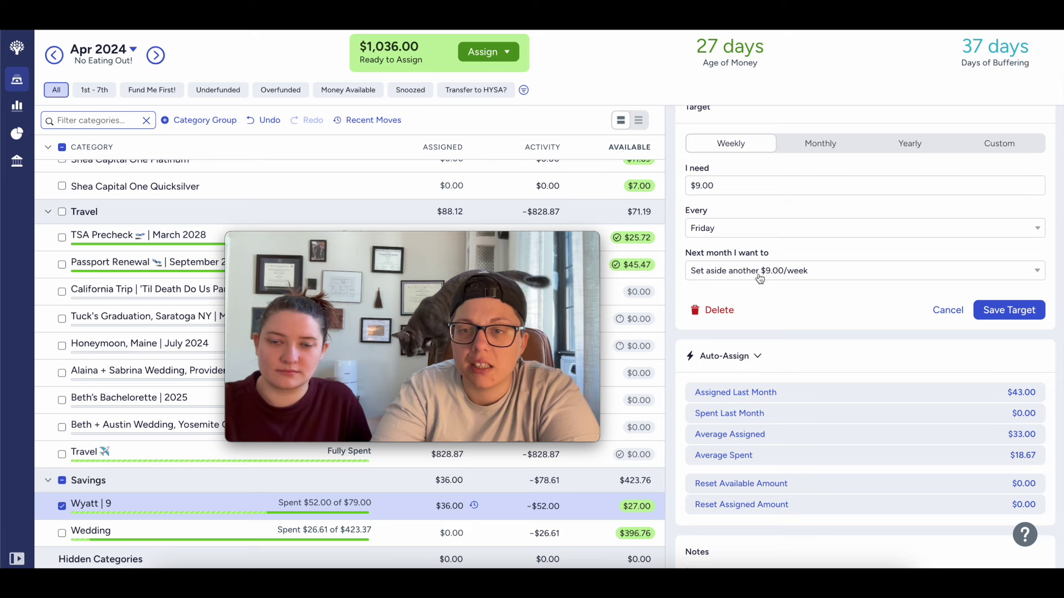
Step: Examine the weekday choices for the weekly target and compare the Custom target once more before returning to Weekly
scroll(738, 233, up, 1)
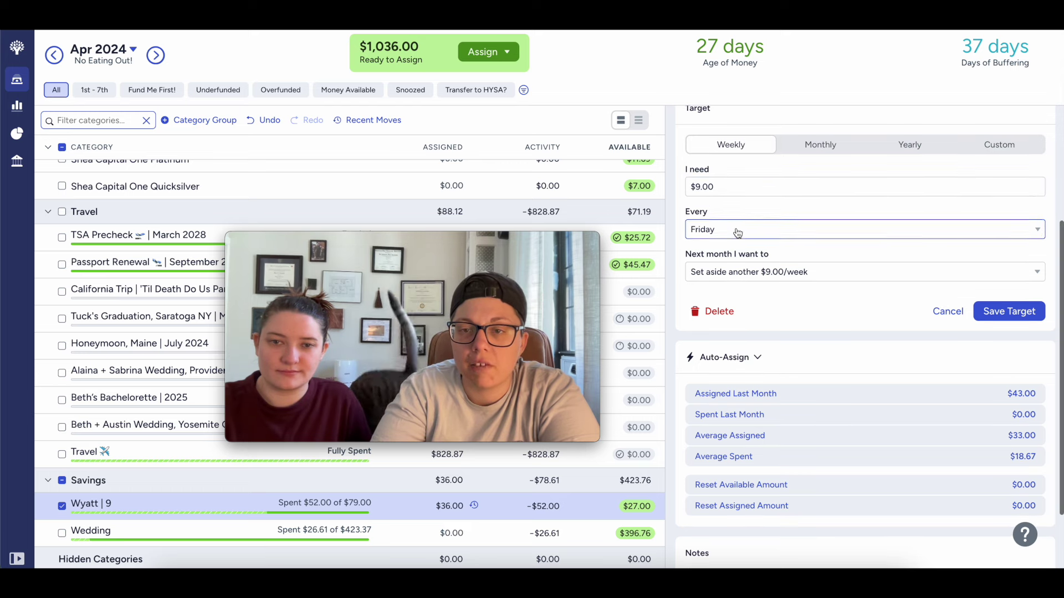
scroll(743, 173, up, 1)
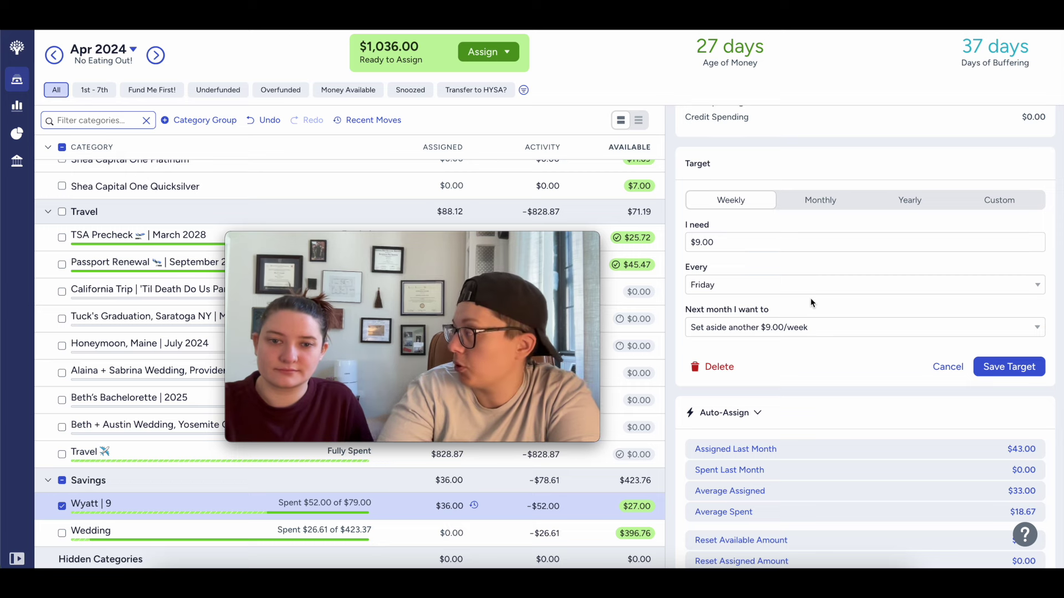
click(754, 288)
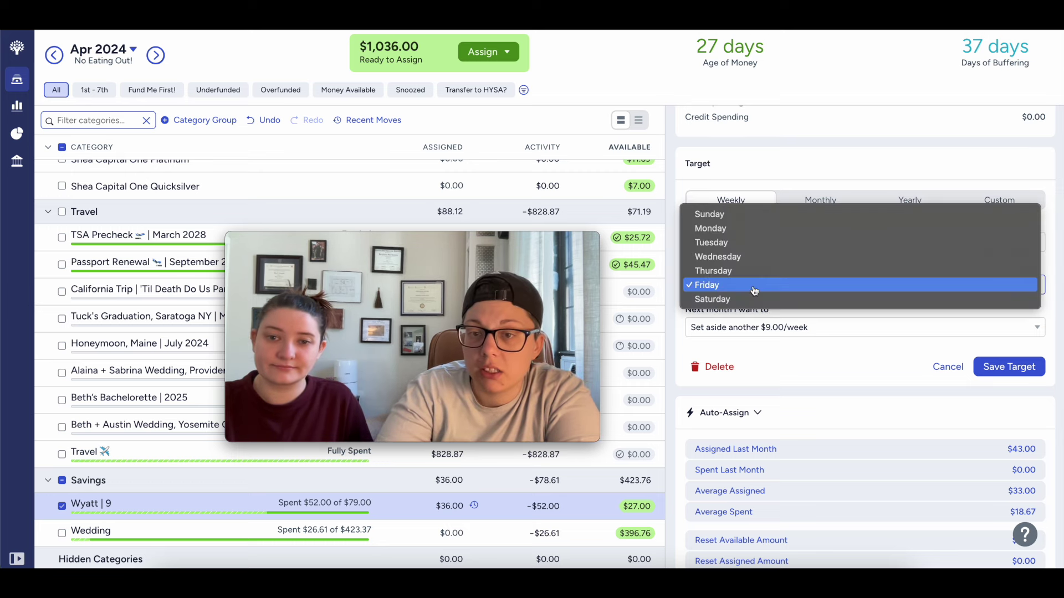
click(756, 362)
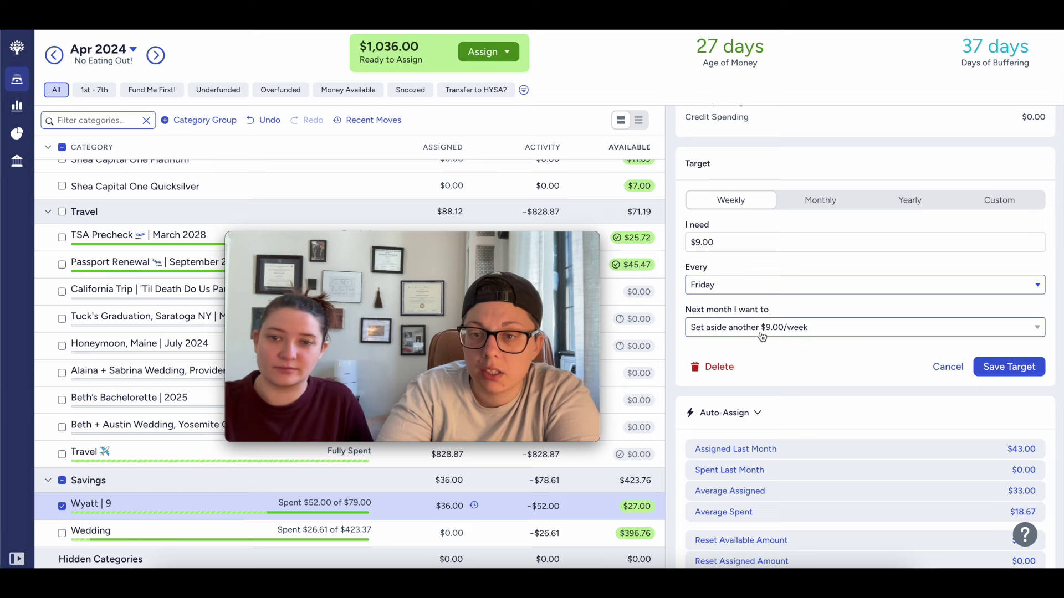
scroll(792, 270, up, 1)
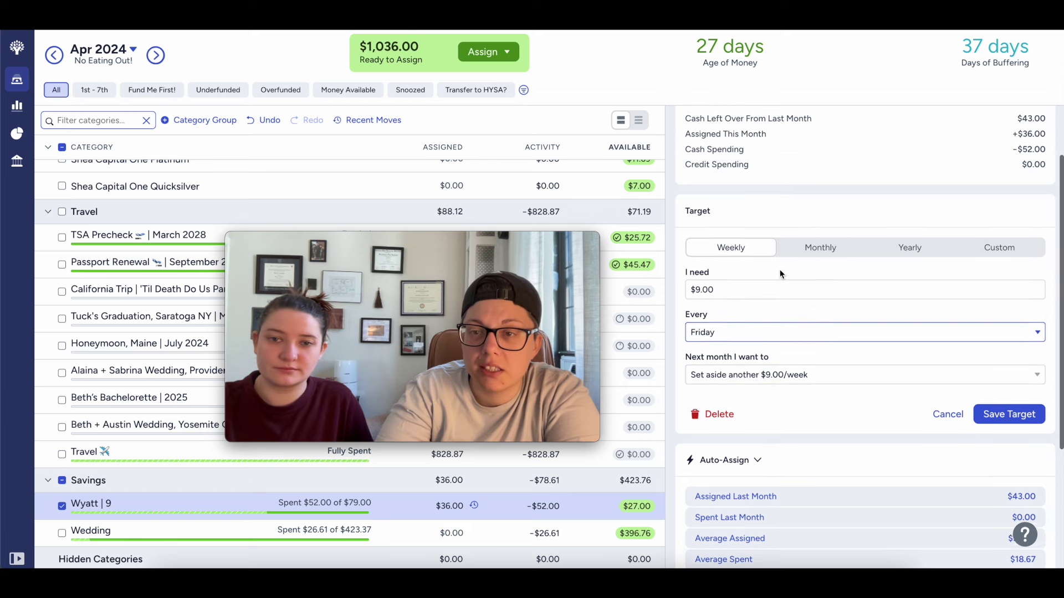
click(982, 257)
click(730, 253)
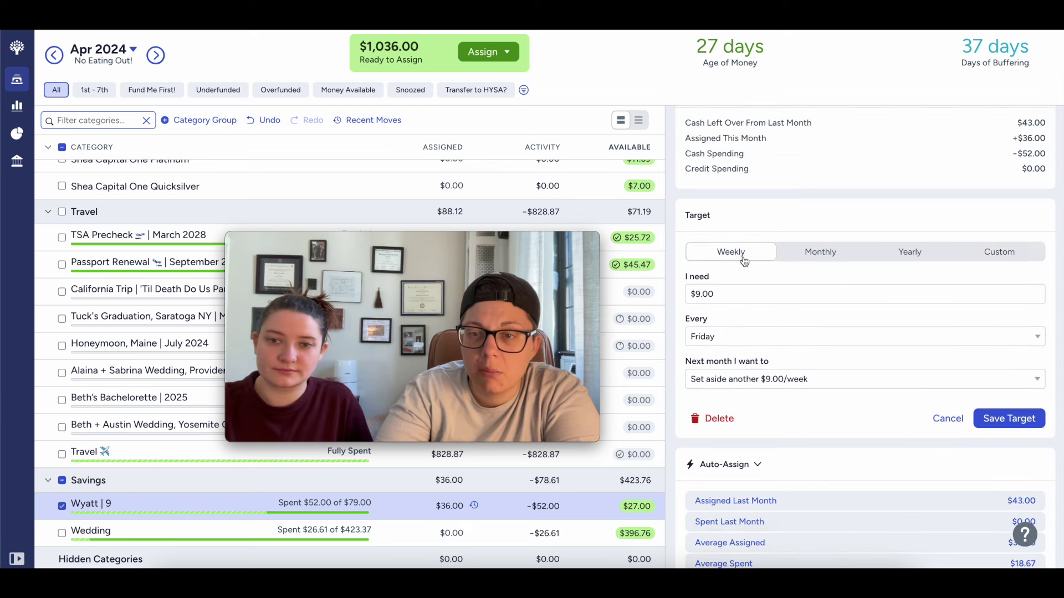
Step: Save the target of setting aside another $9.00 every Friday for the first Savings category
scroll(778, 334, down, 1)
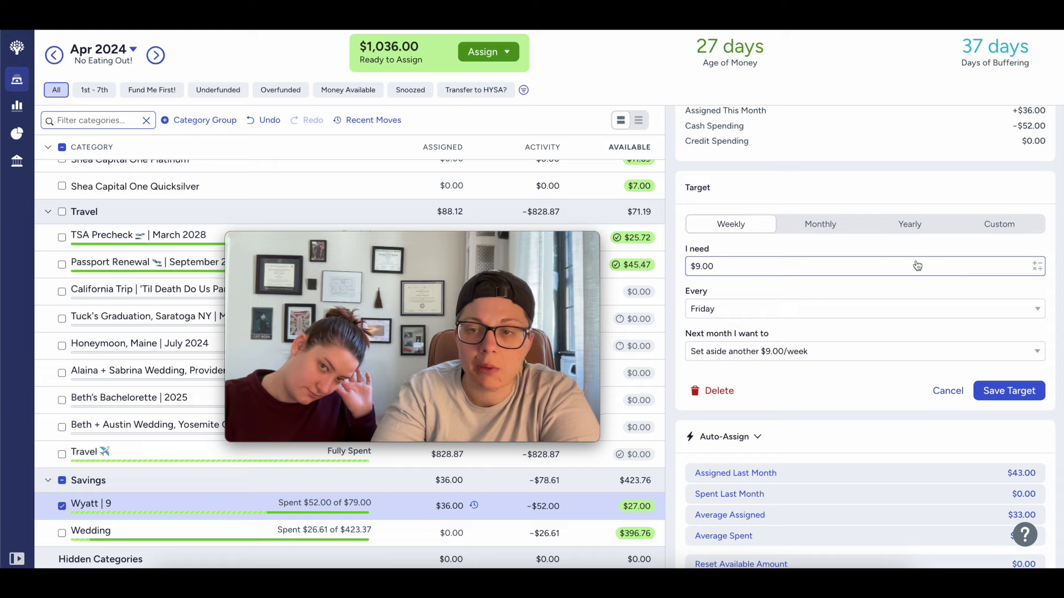
scroll(887, 261, down, 2)
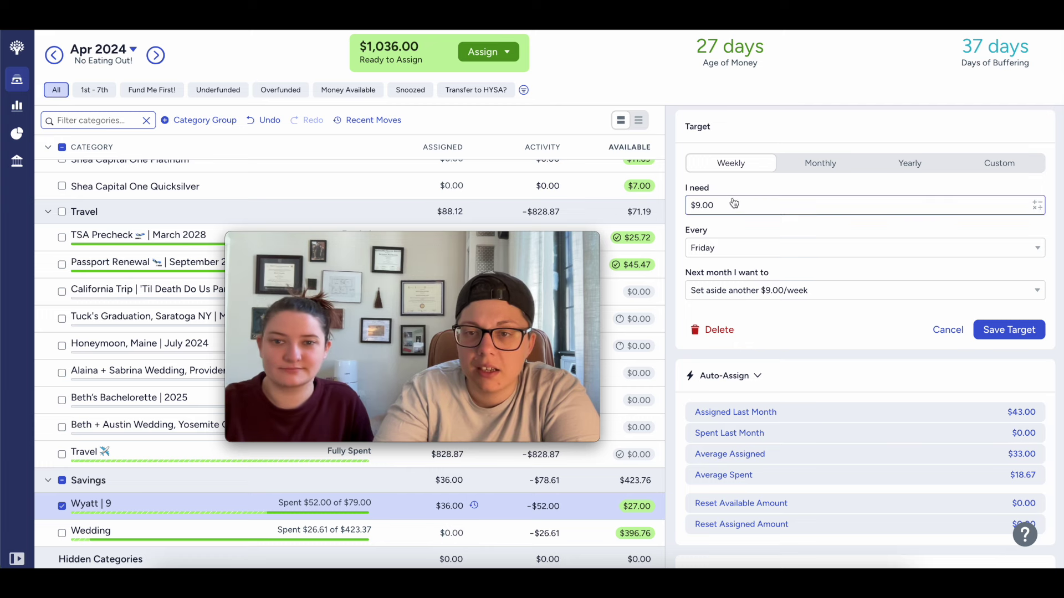
click(986, 330)
mouse_move(343, 242)
drag(344, 242, 800, 344)
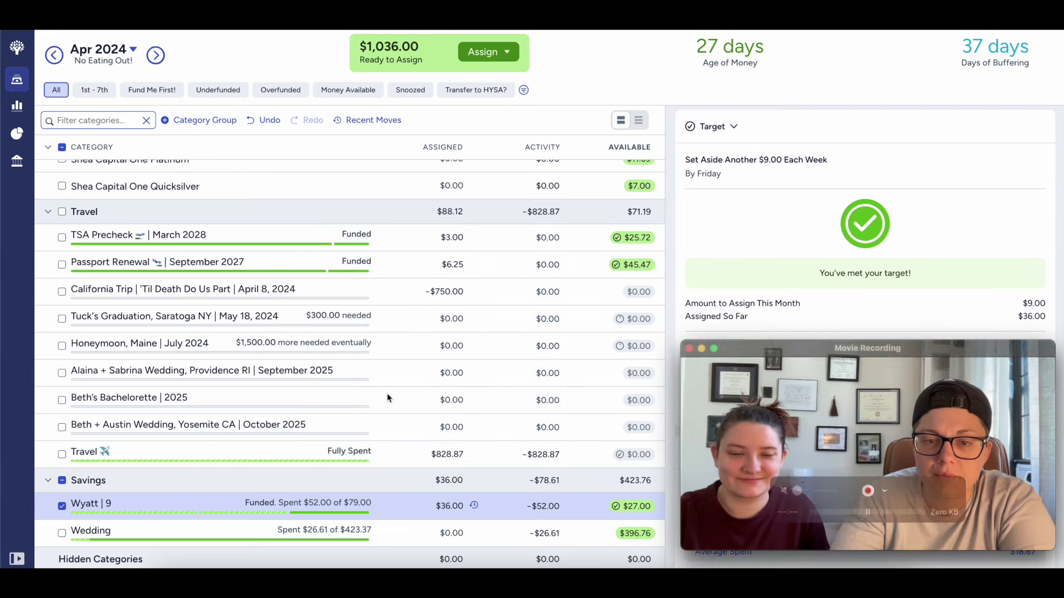
Step: Deselect the Savings category, check its funding needs in the May 2024 budget, and return to April 2024
click(62, 507)
click(544, 505)
key(Escape)
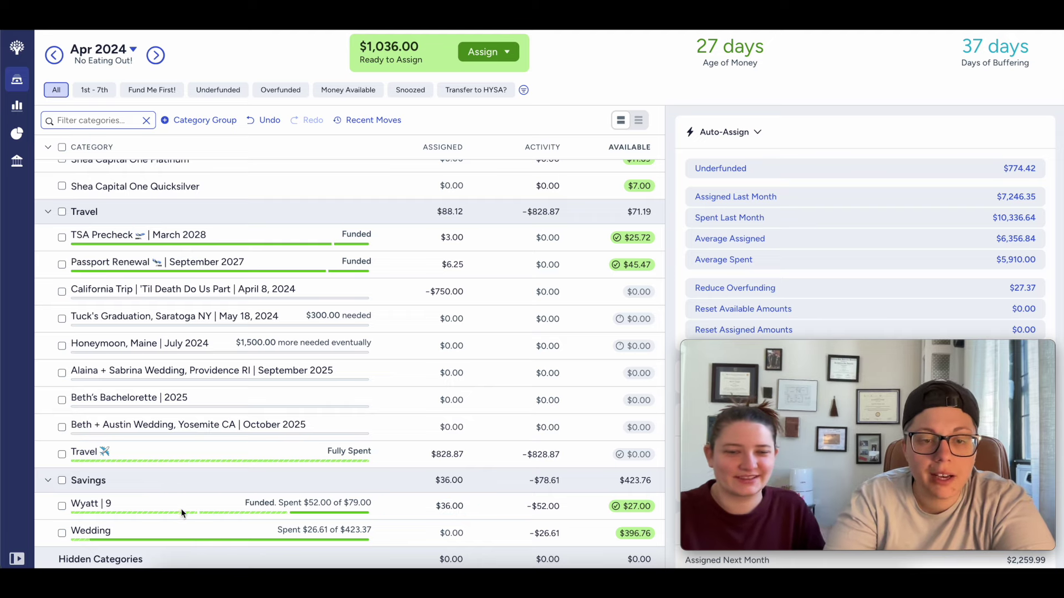
click(155, 54)
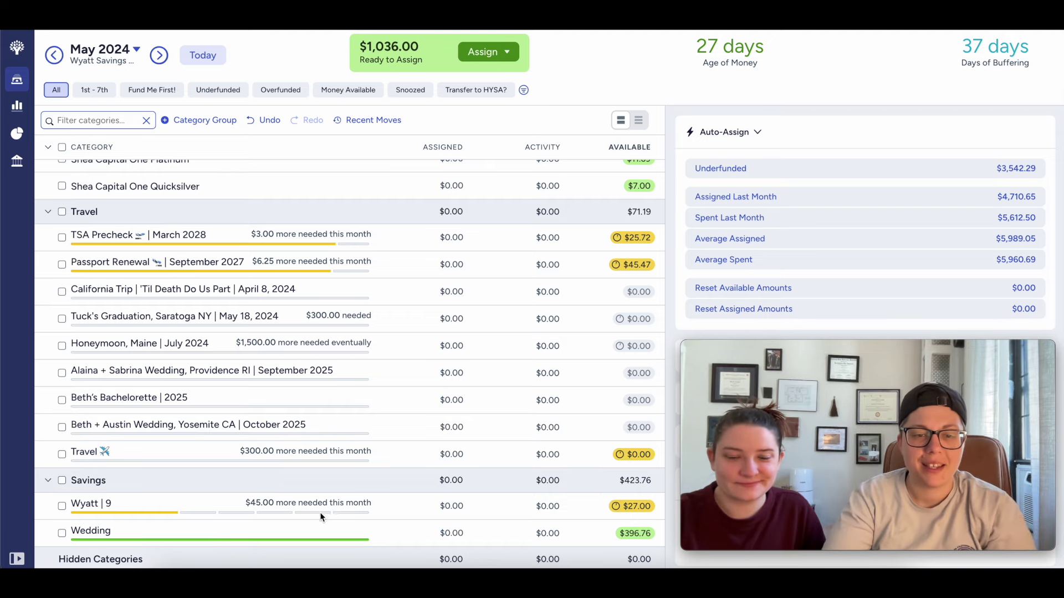
click(54, 59)
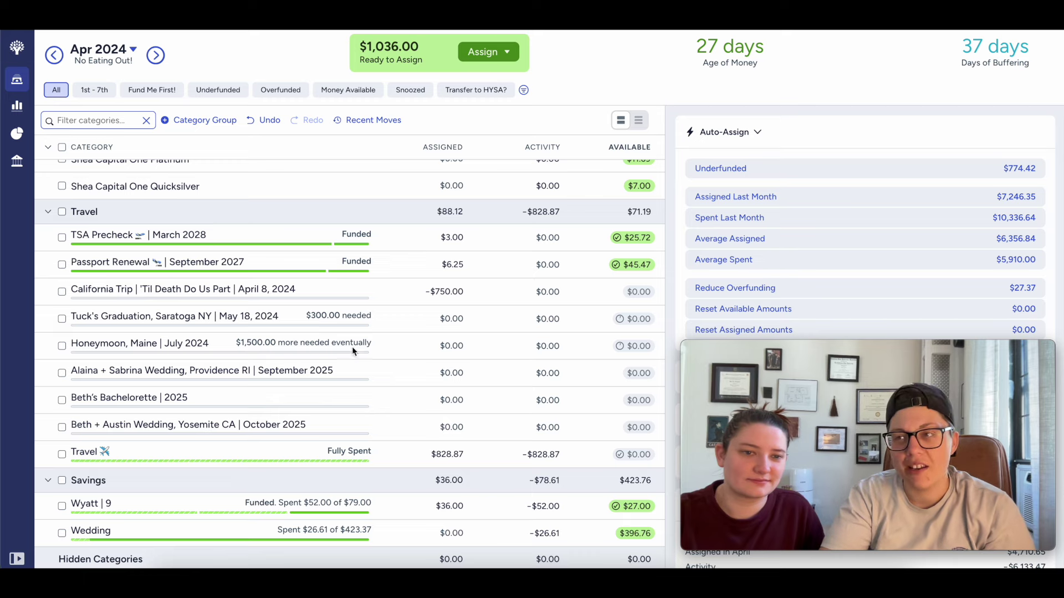
Step: Collapse the Bills group and add $5.35 to the amount assigned to Cat Fixtures in April 2024
scroll(388, 348, up, 15)
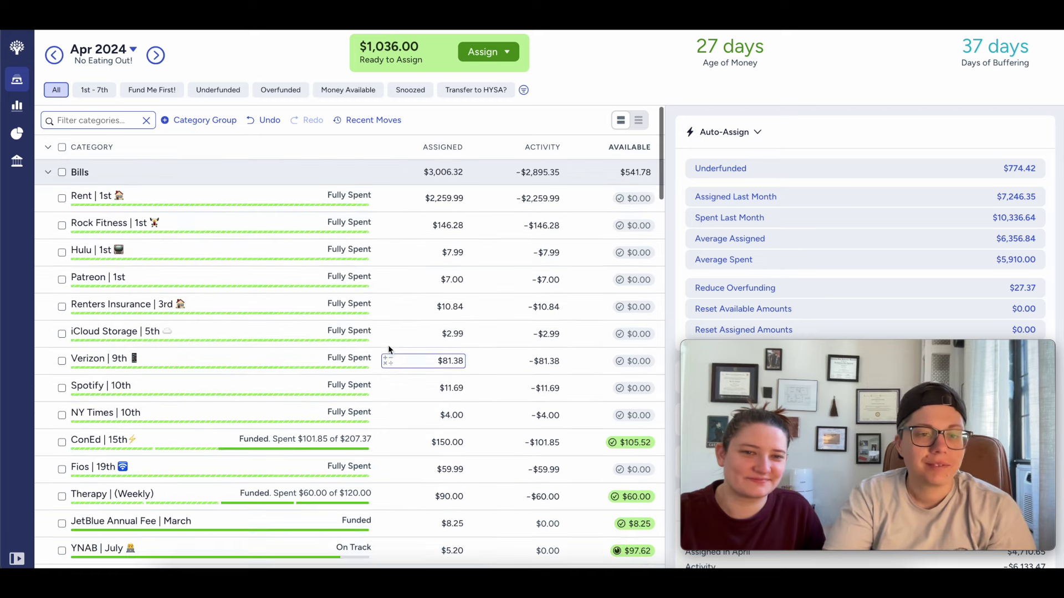
click(48, 172)
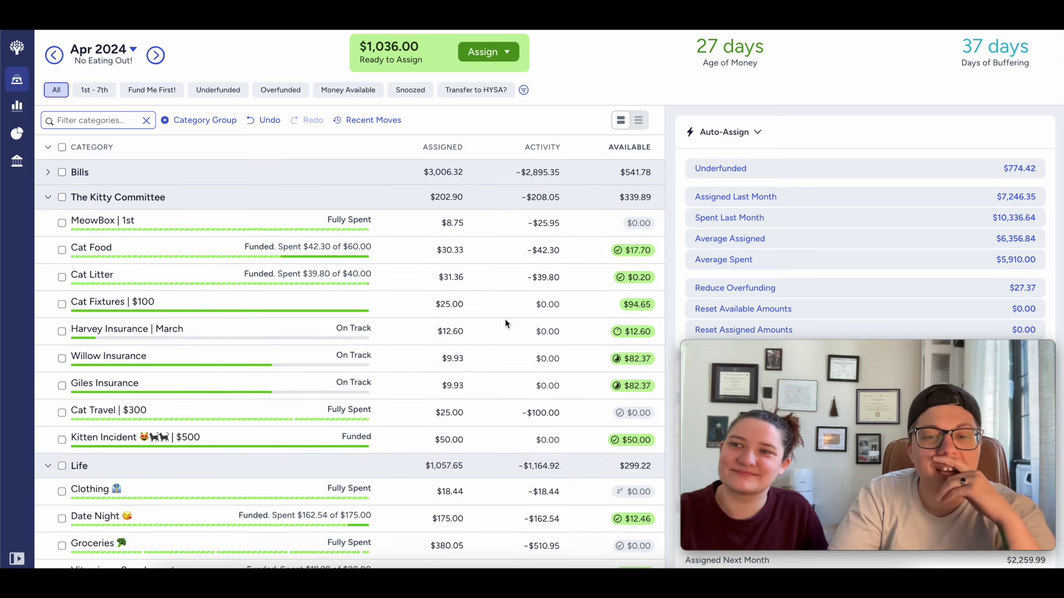
click(430, 311)
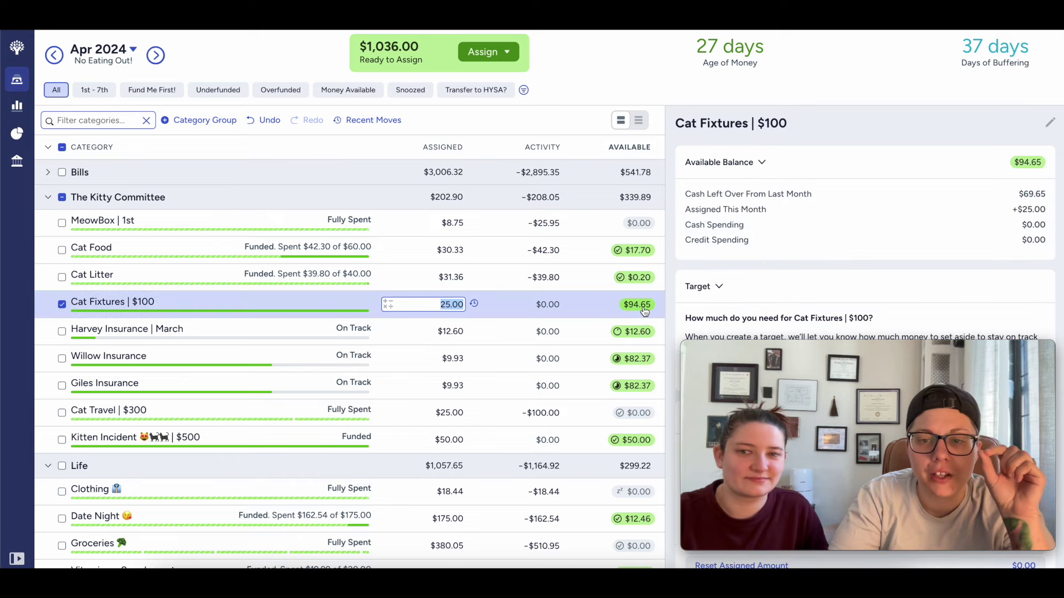
text(+5.35)
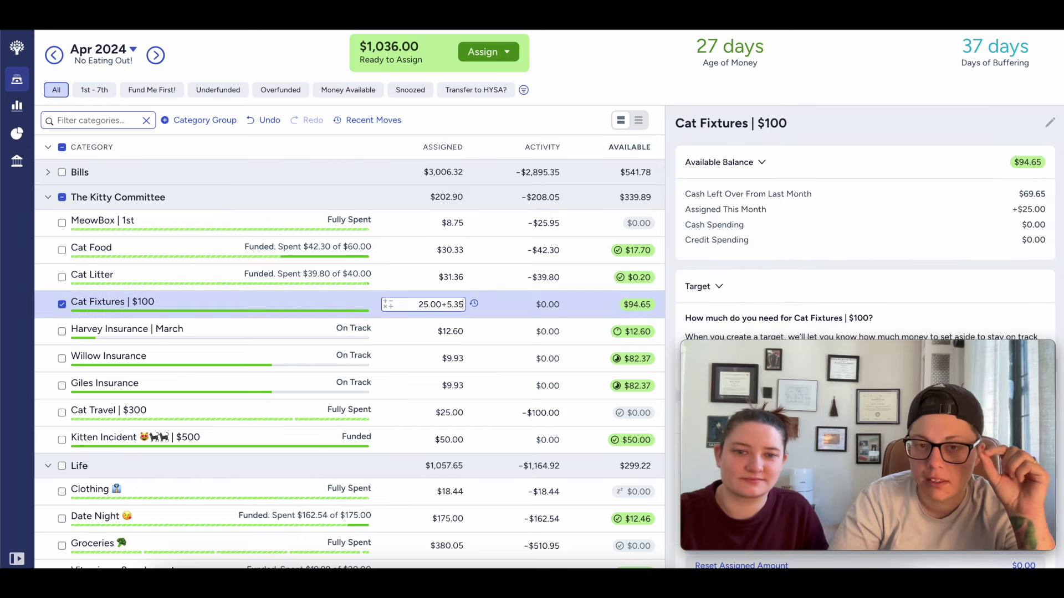
key(Return)
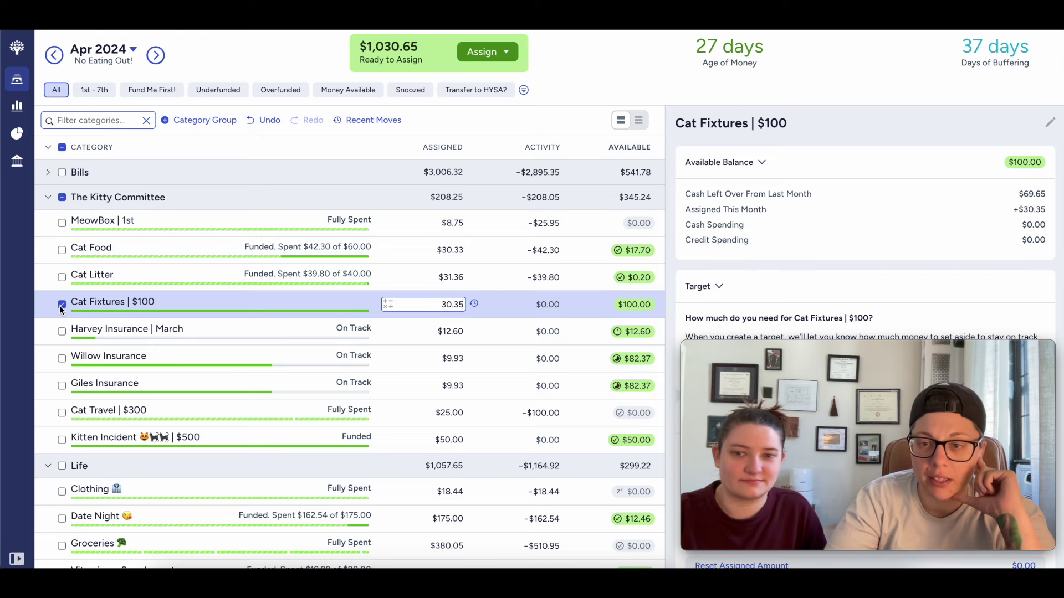
scroll(853, 264, down, 3)
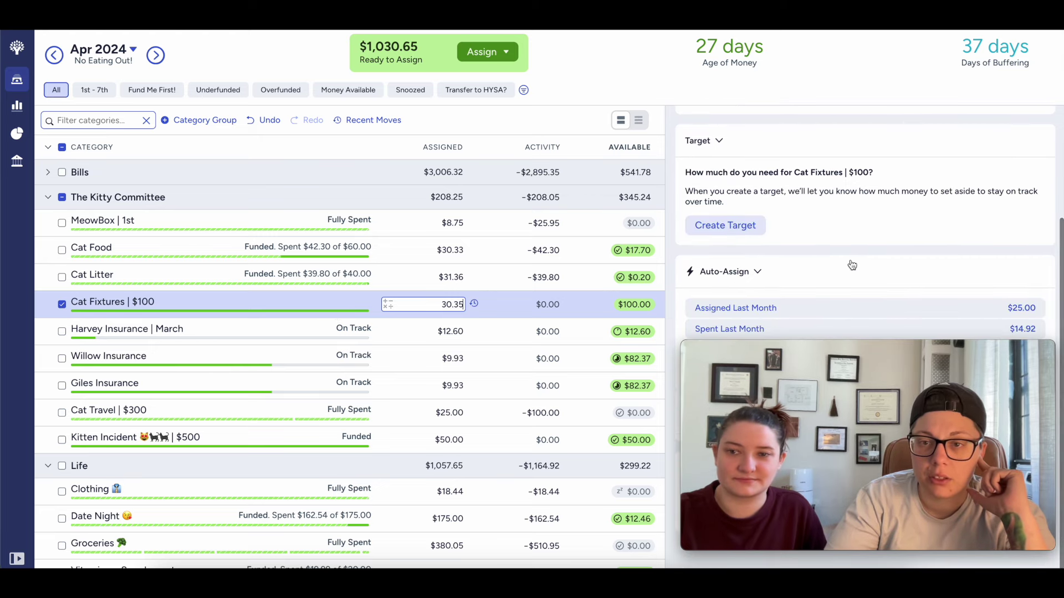
click(63, 304)
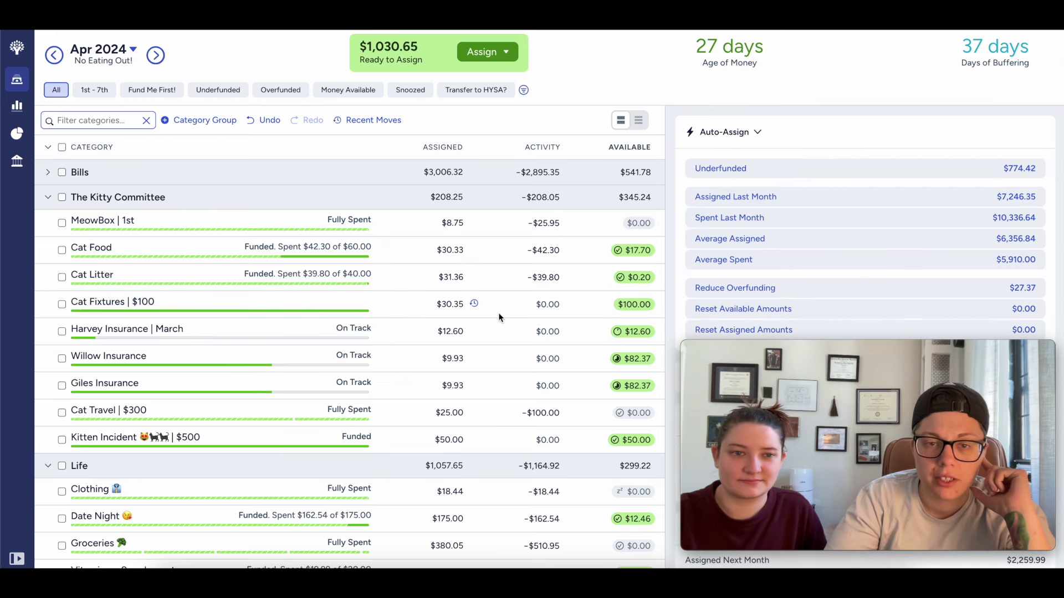
Step: Check The Kitty Committee group's funding needs in the May 2024 budget and return to April 2024
scroll(697, 286, down, 1)
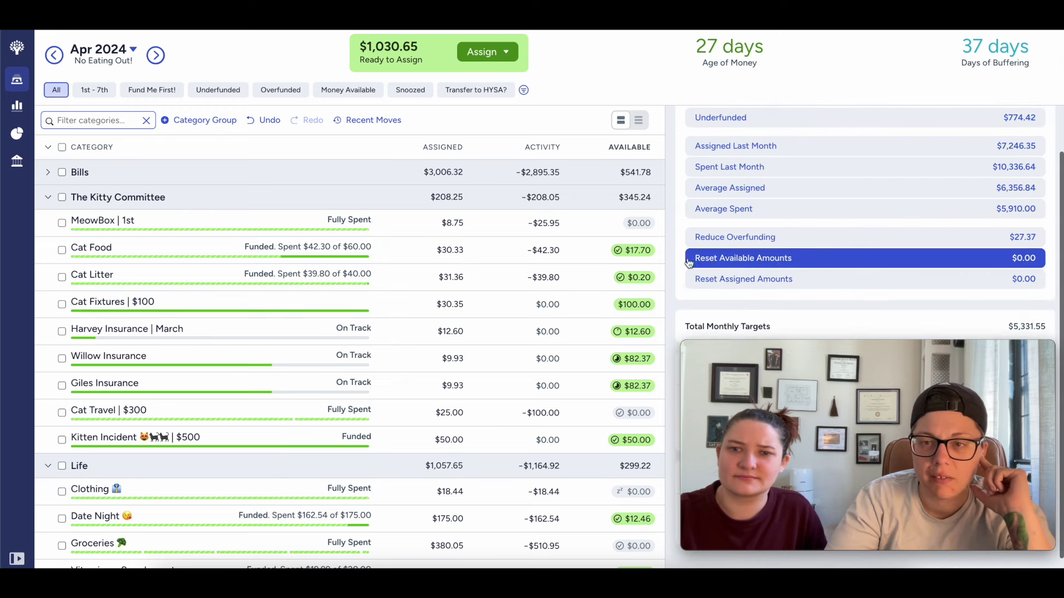
scroll(721, 227, up, 1)
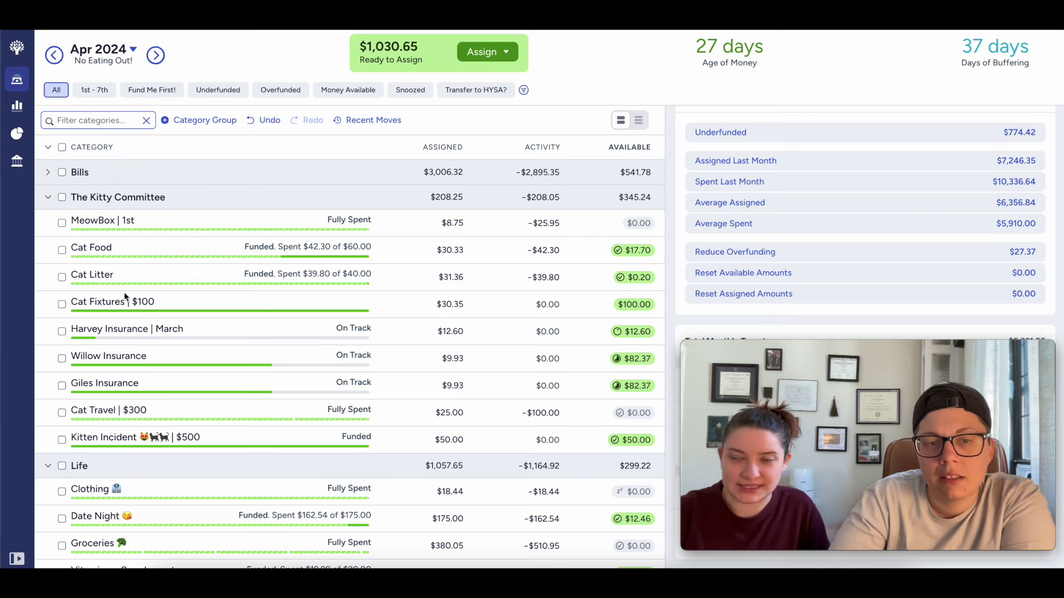
click(155, 54)
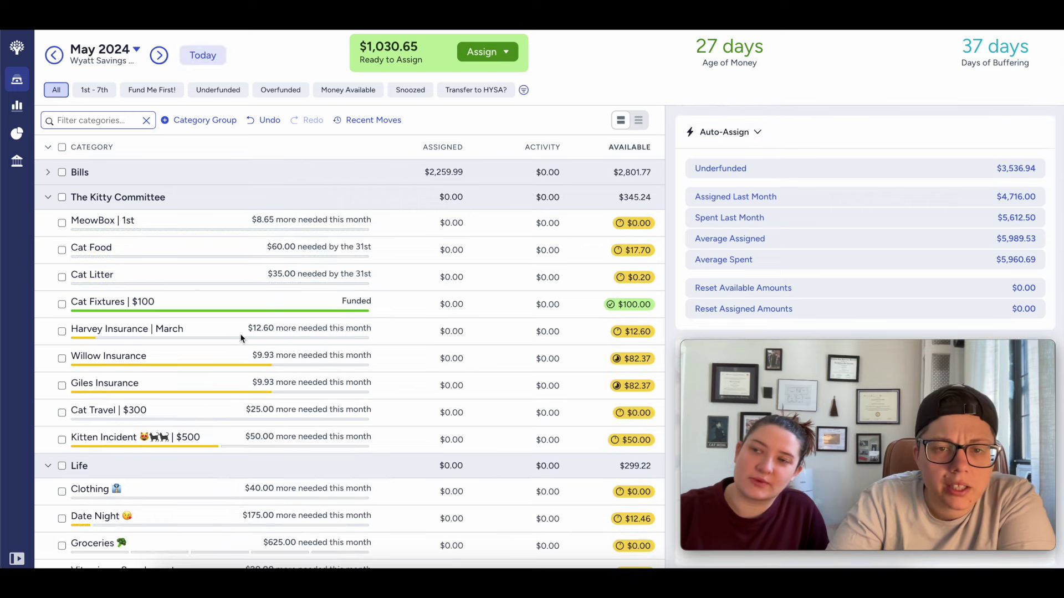
click(54, 59)
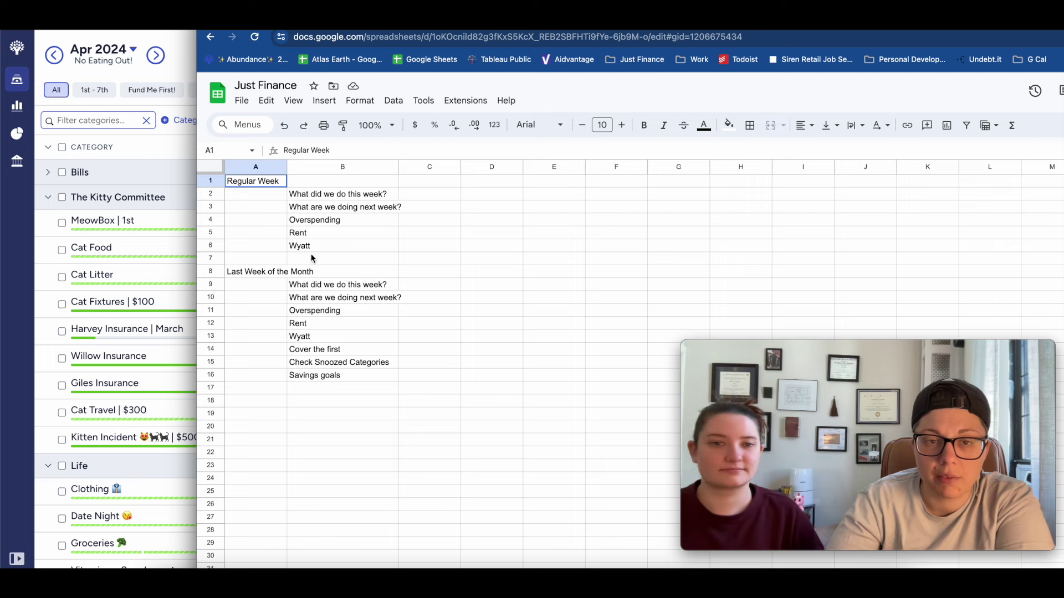
Step: In the Just Finance spreadsheet in Google Sheets, go through the Last Week of the Month checklist from row 8 to Check Snoozed Categories
click(259, 276)
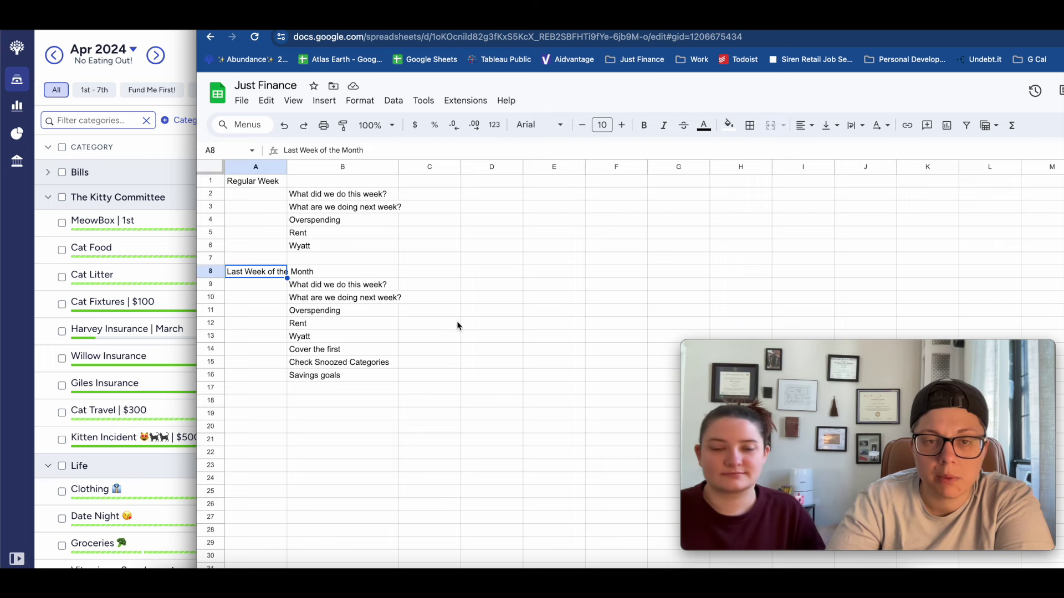
click(503, 325)
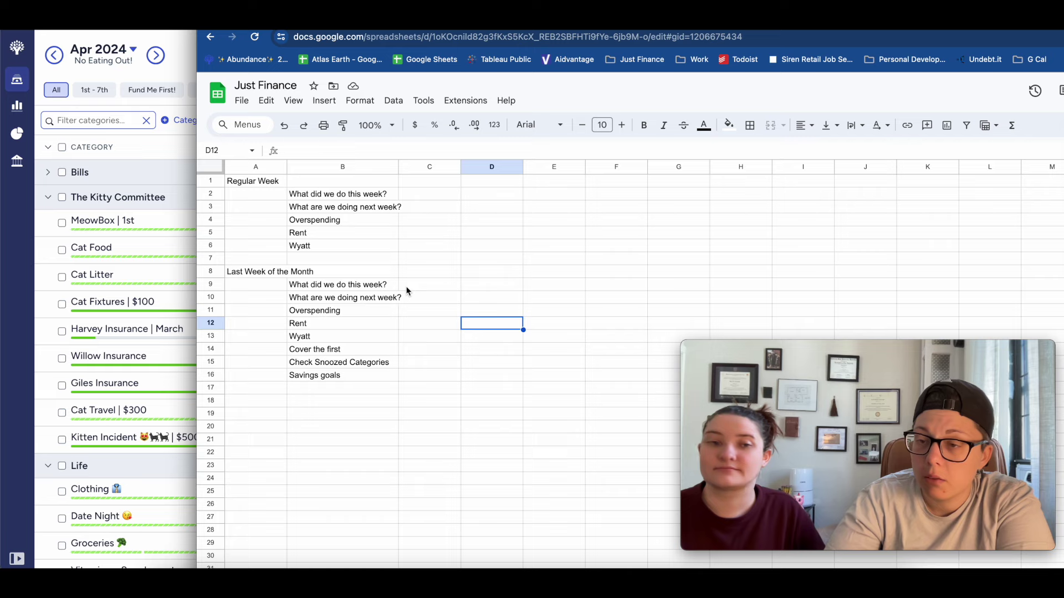
scroll(462, 290, down, 1)
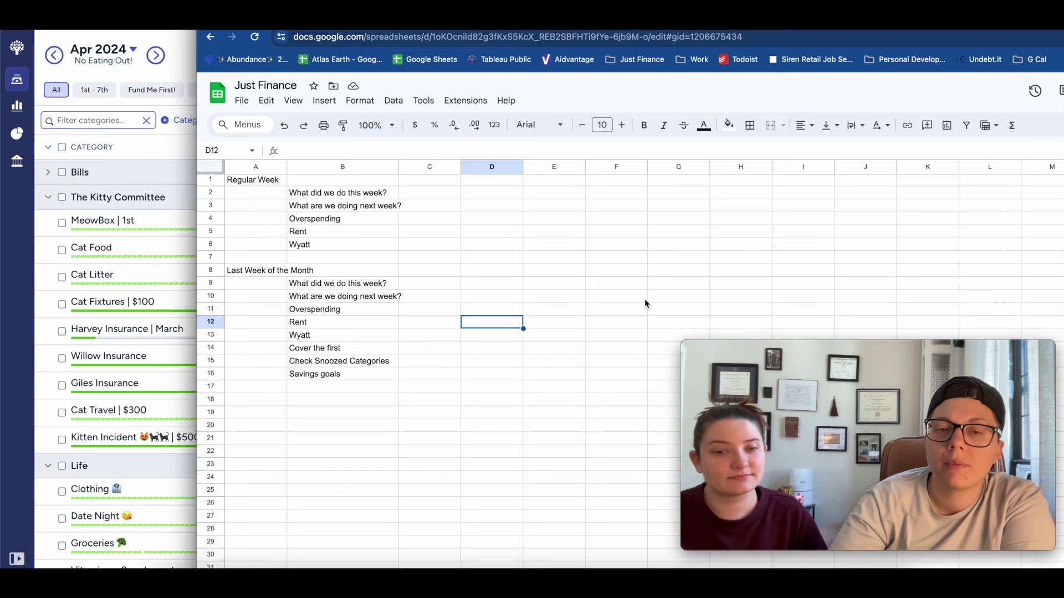
click(322, 328)
click(322, 340)
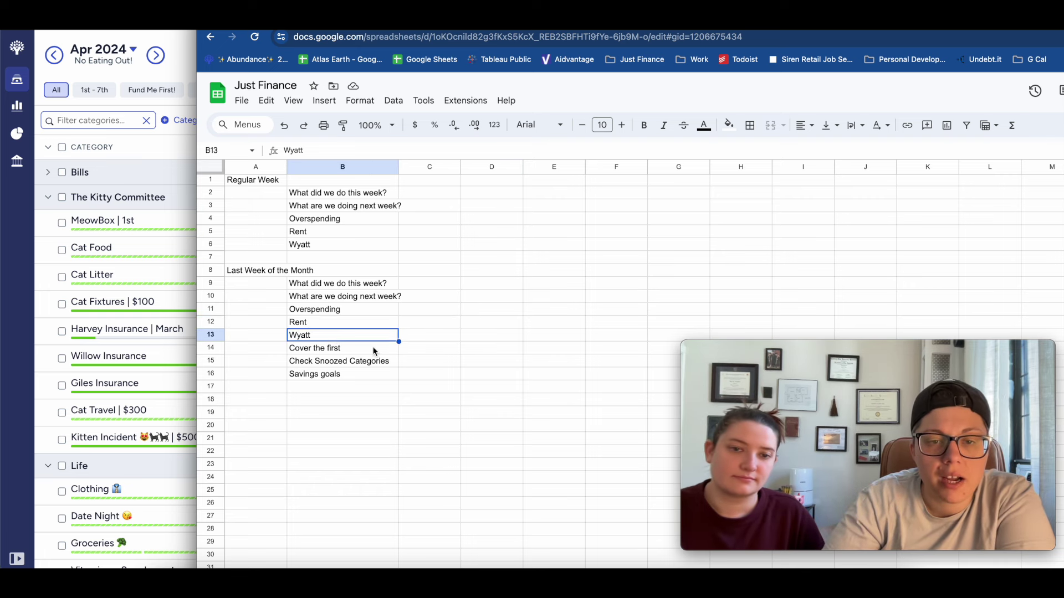
click(438, 349)
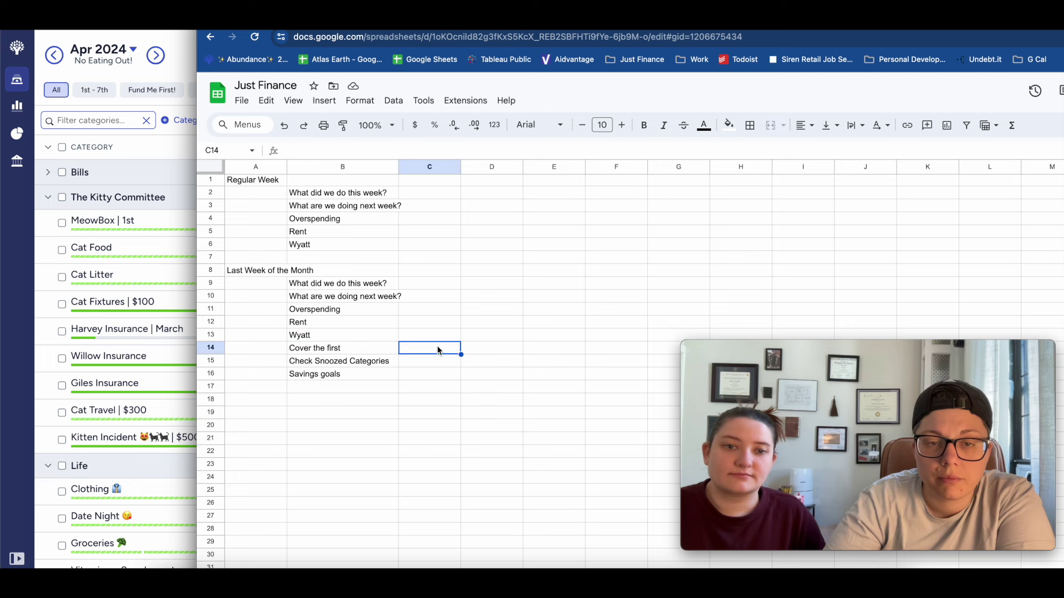
click(440, 364)
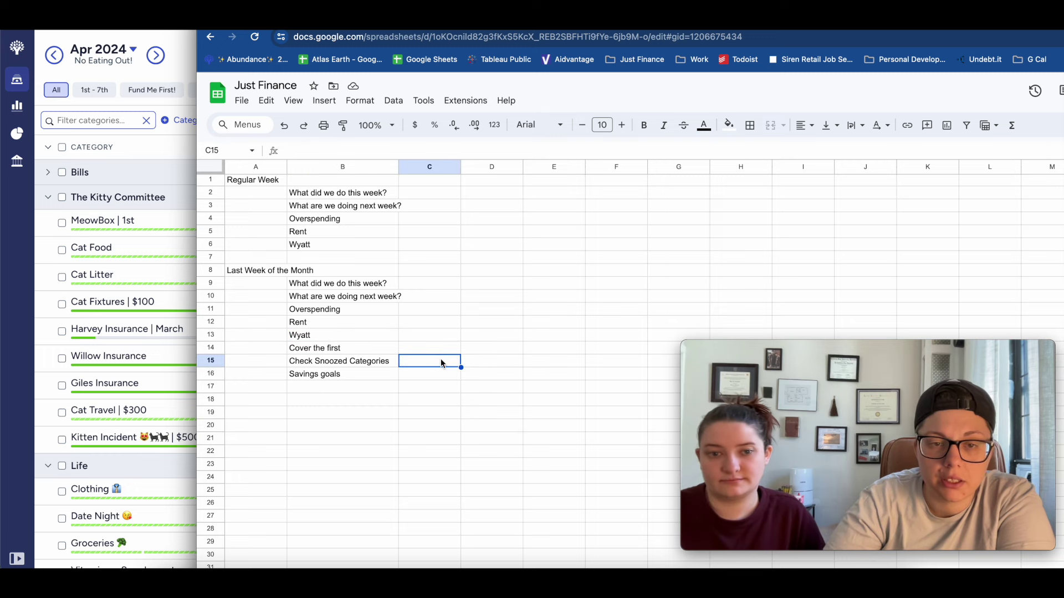
Step: Switch to the YNAB budget, show the 1st - 7th view for May 2024 and auto-assign the underfunded amount to all its categories
click(442, 377)
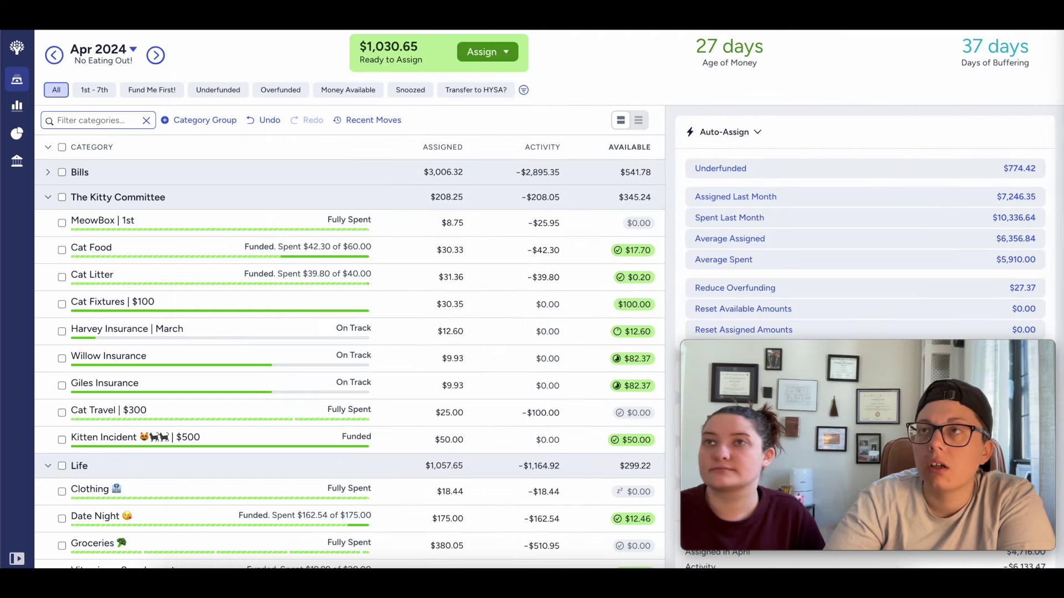
click(93, 93)
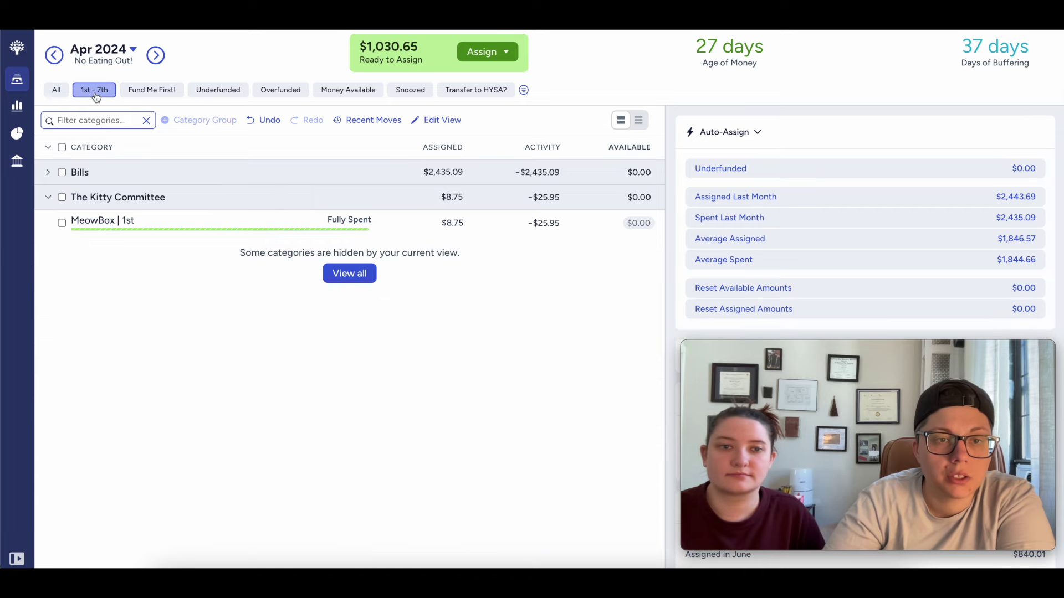
click(48, 147)
click(158, 55)
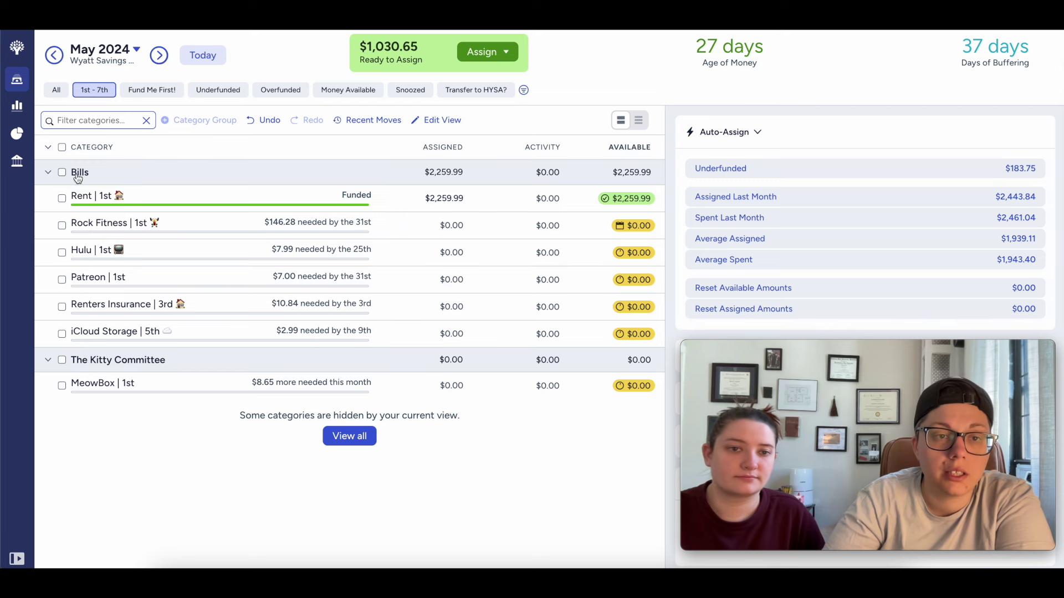
click(62, 147)
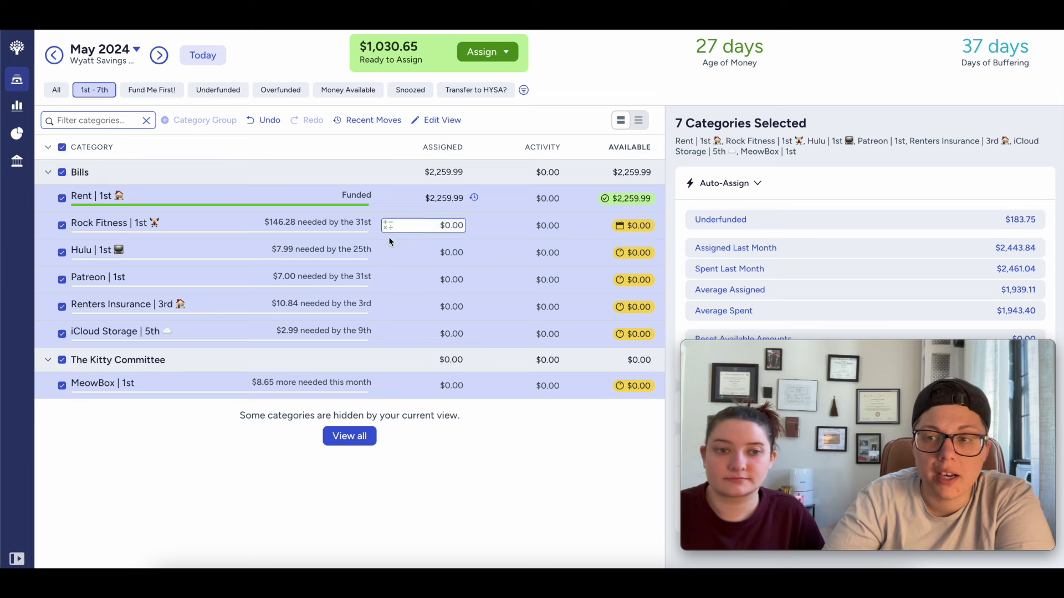
click(825, 223)
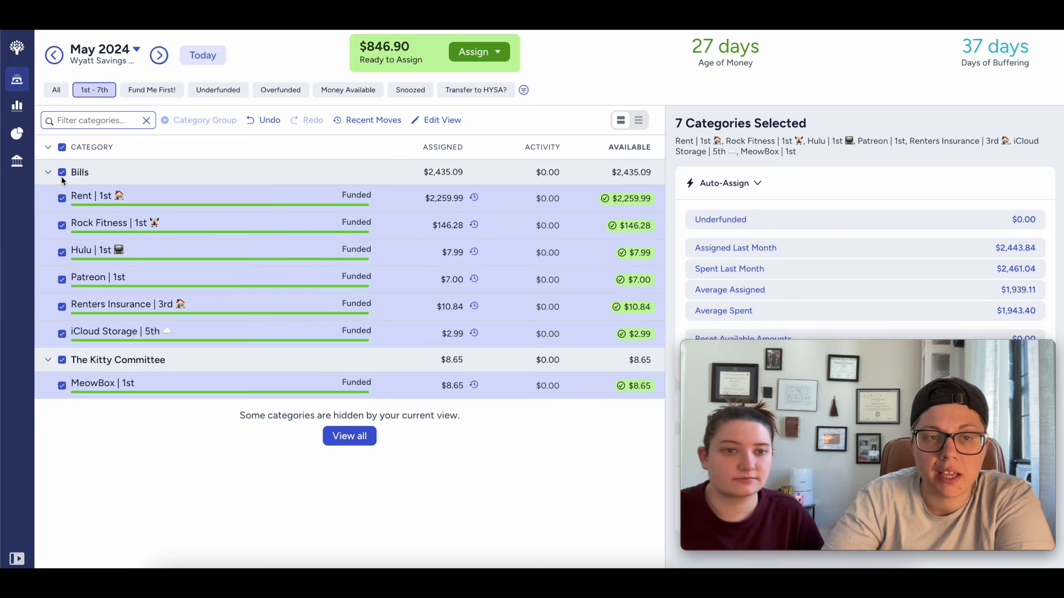
click(63, 148)
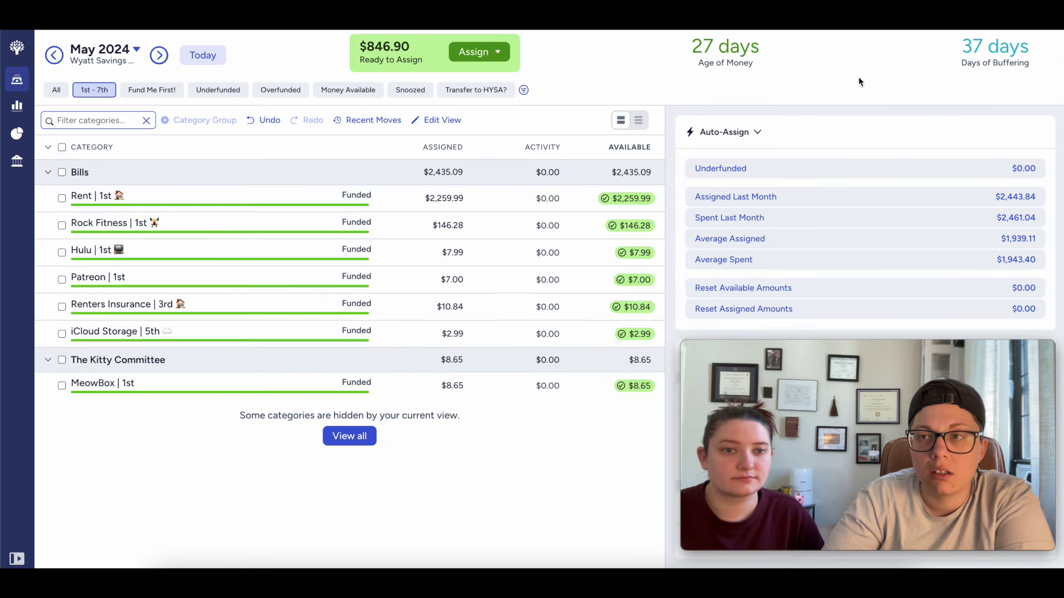
Step: Open the Calendar app, check the paycheck dates in late April and early May 2024, and close it
click(802, 576)
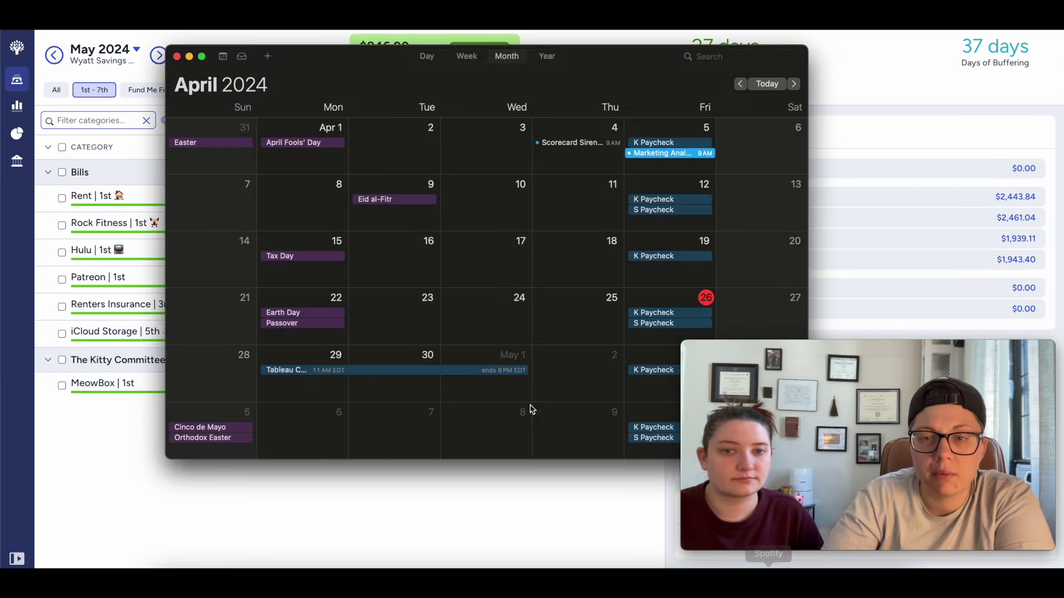
drag(608, 64, 478, 61)
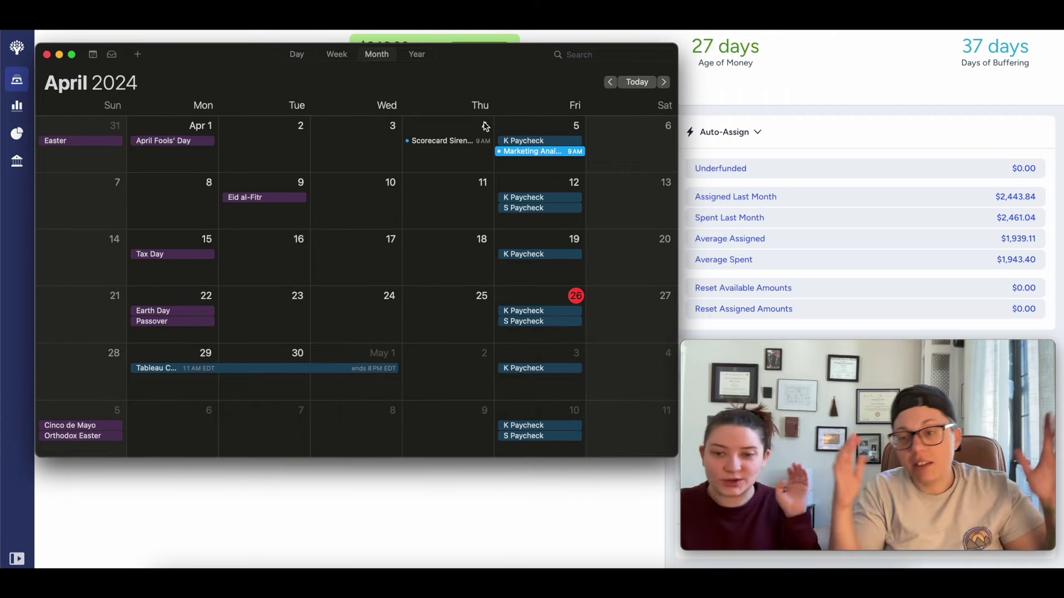
scroll(499, 183, down, 1)
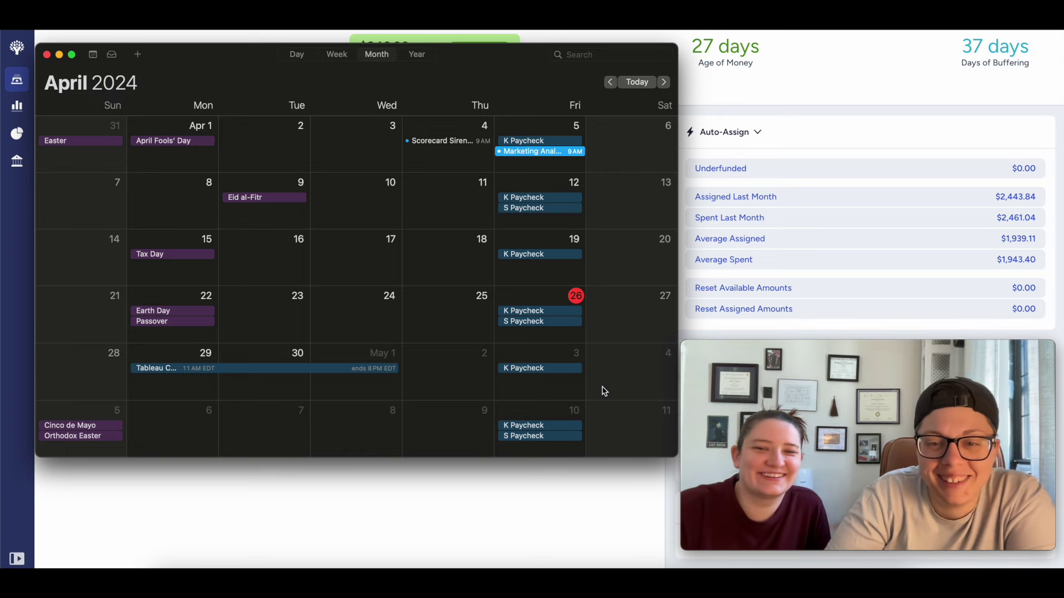
click(47, 54)
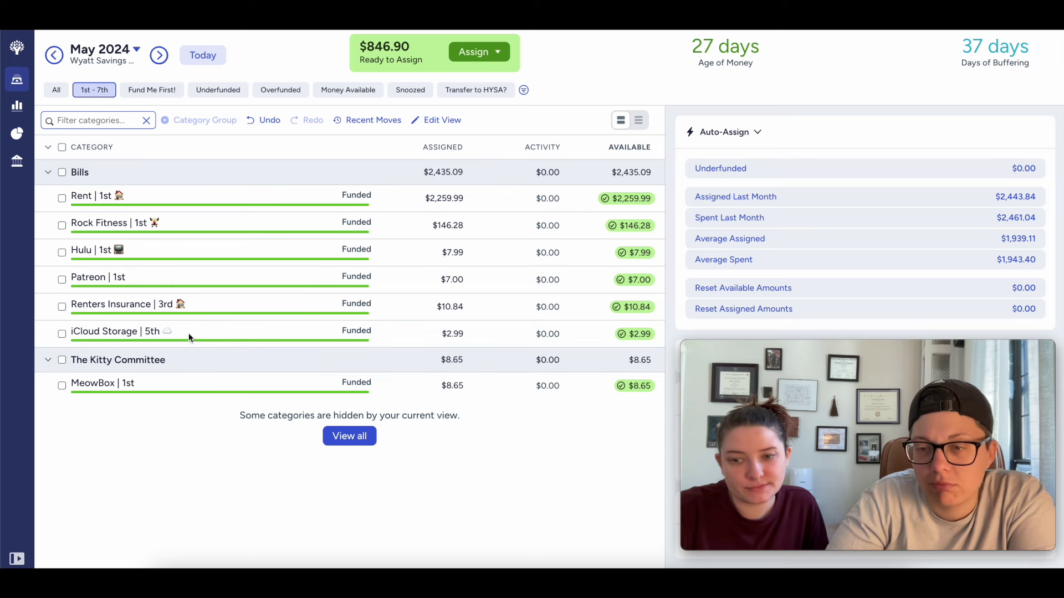
Step: Return to April 2024, turn off the snooze on the Clothing target in the Snoozed view, and show all categories again
click(55, 90)
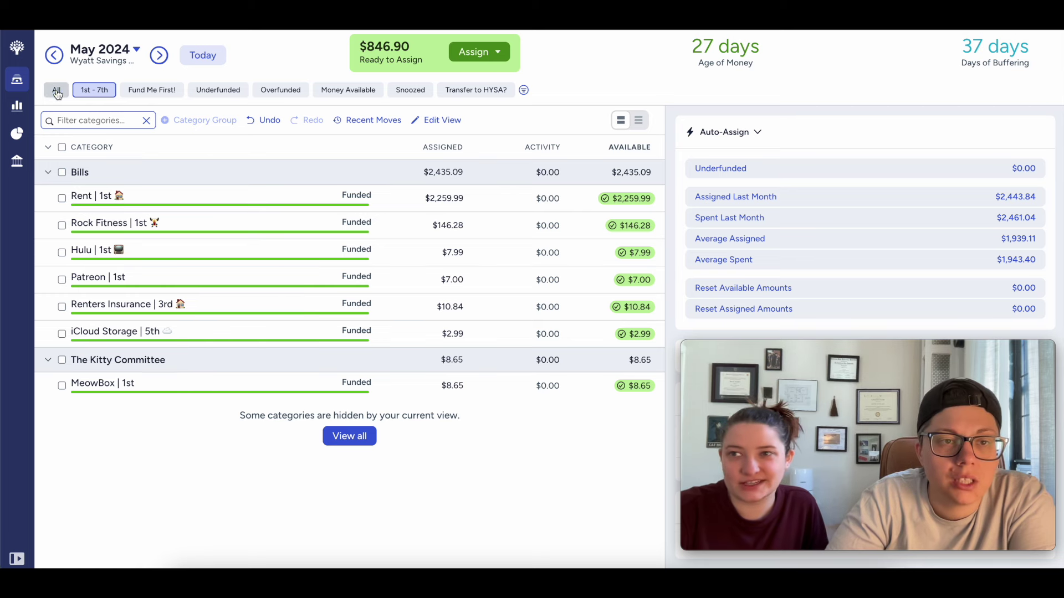
click(196, 54)
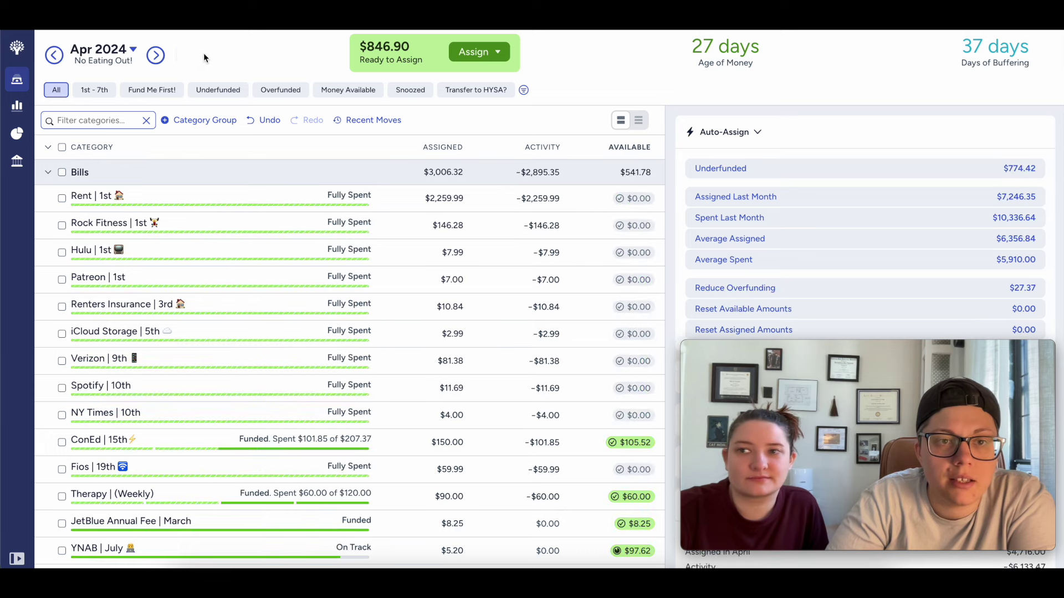
click(408, 96)
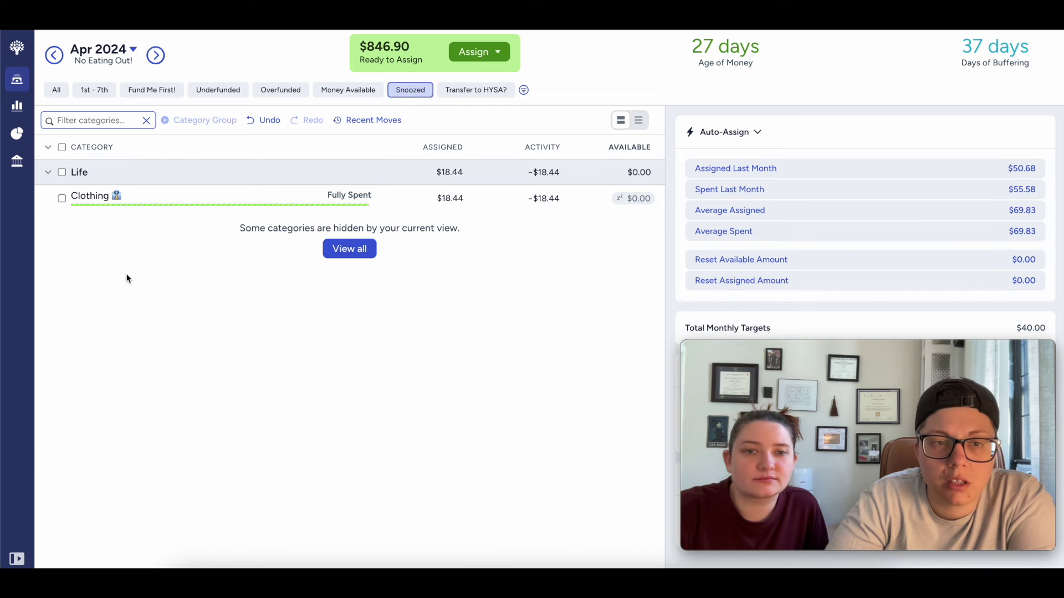
click(202, 198)
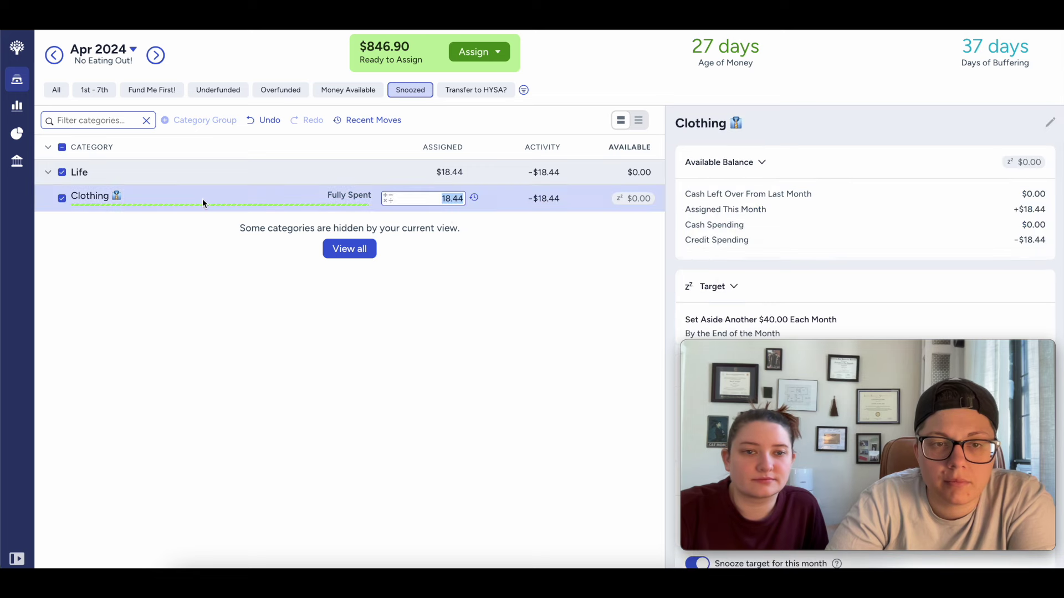
scroll(749, 212, down, 5)
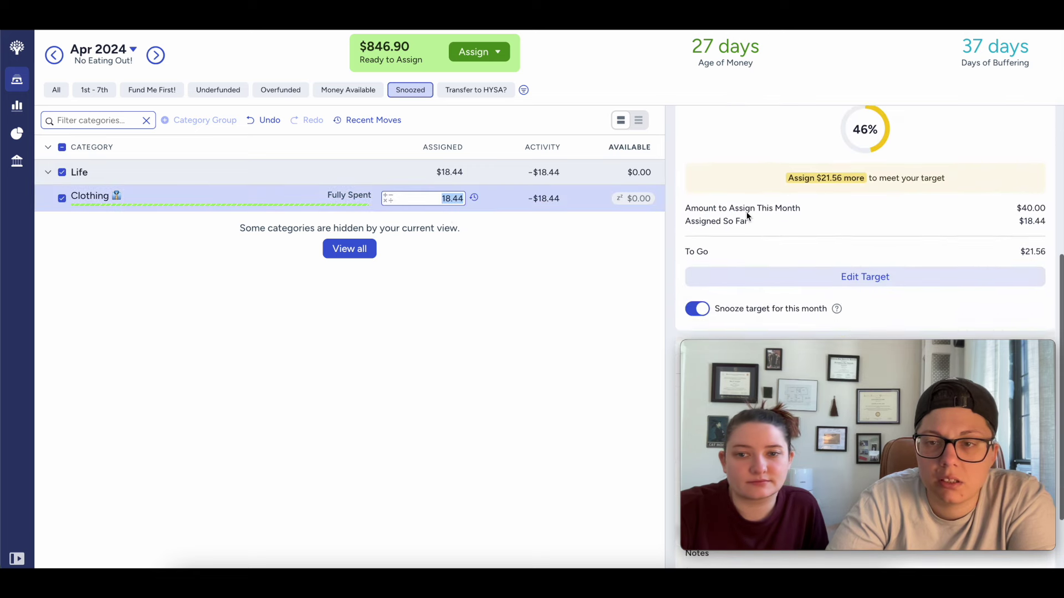
click(703, 263)
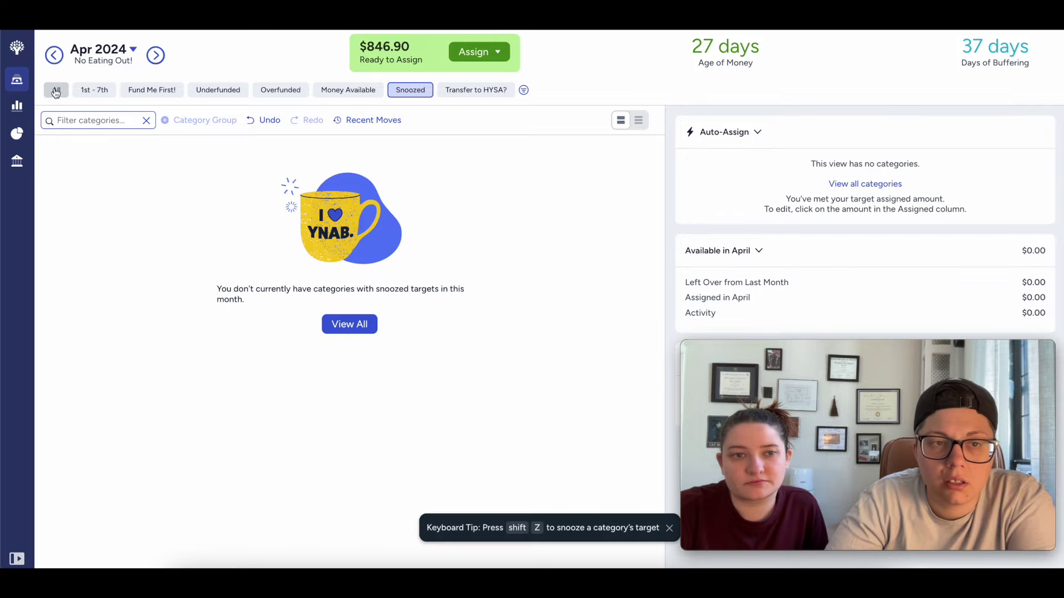
click(55, 91)
Step: Auto-assign the underfunded amount to every category in the Life group for April 2024, and collapse the group
scroll(246, 265, down, 5)
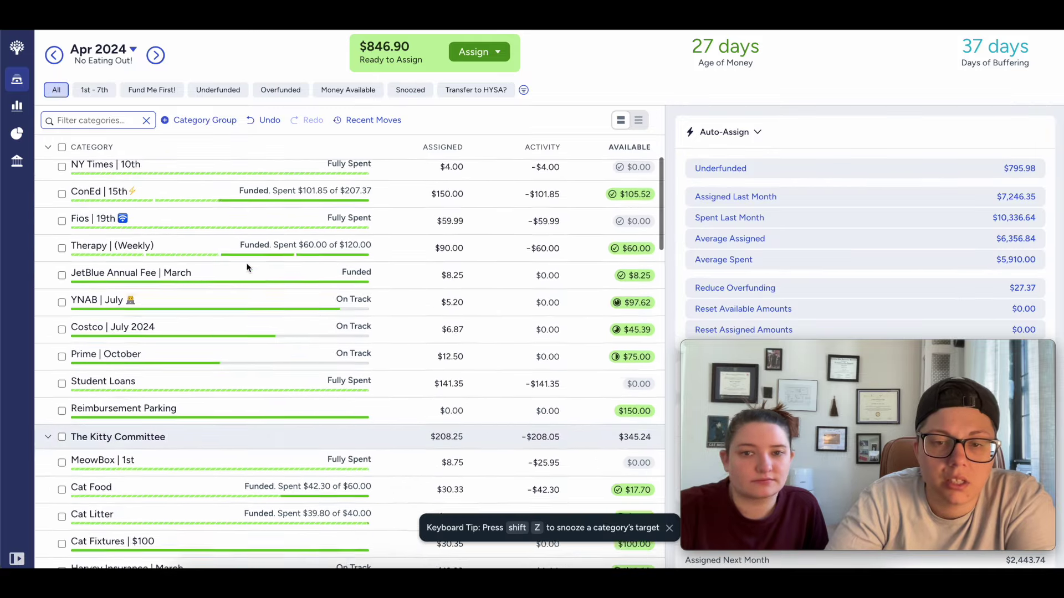
scroll(246, 267, down, 2)
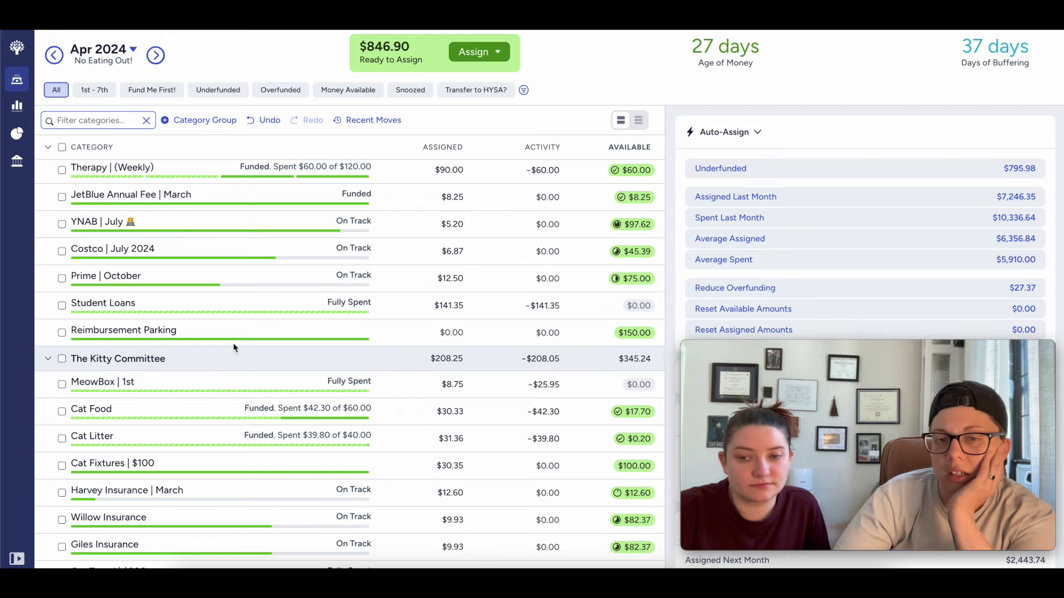
scroll(233, 347, up, 8)
scroll(233, 347, down, 15)
scroll(234, 347, down, 3)
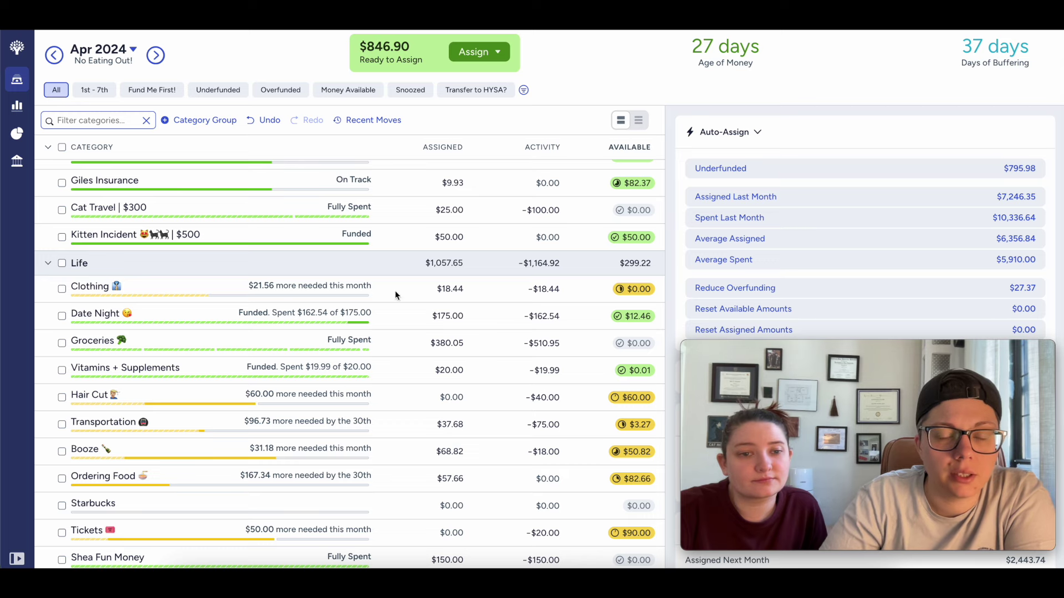
click(62, 264)
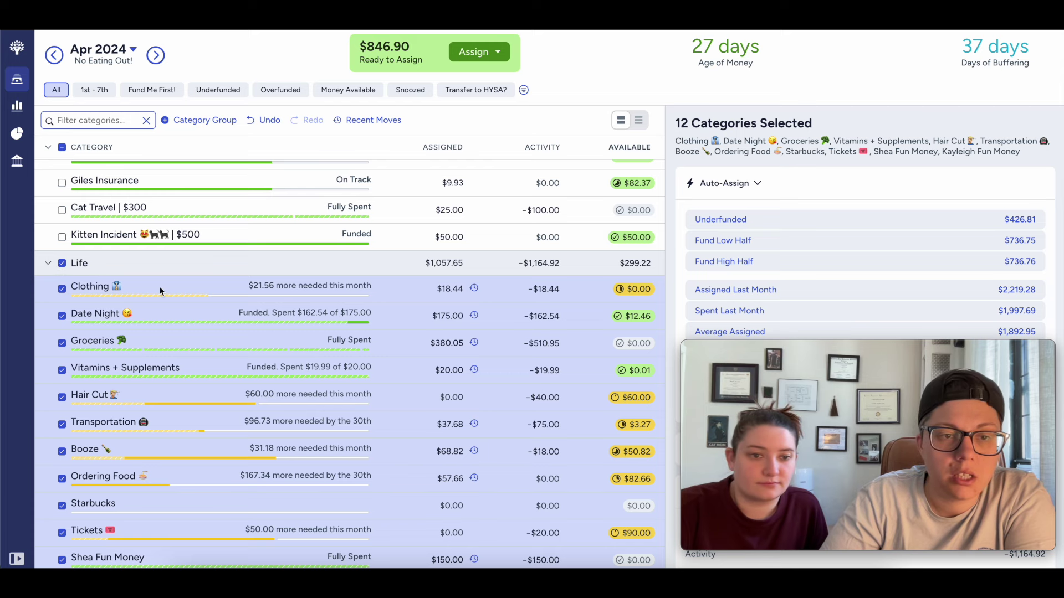
scroll(184, 287, down, 1)
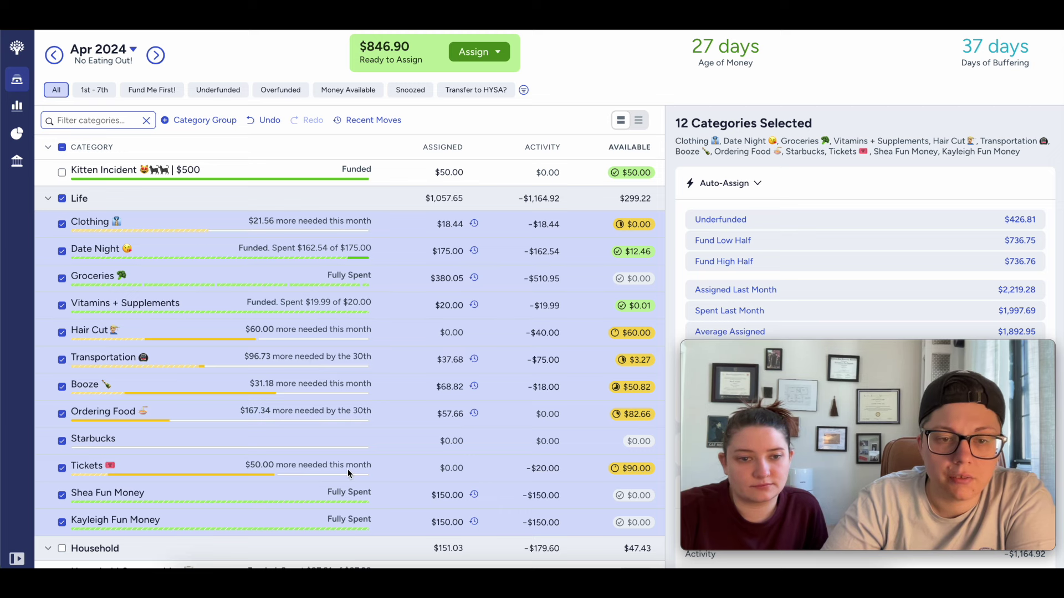
scroll(338, 460, down, 1)
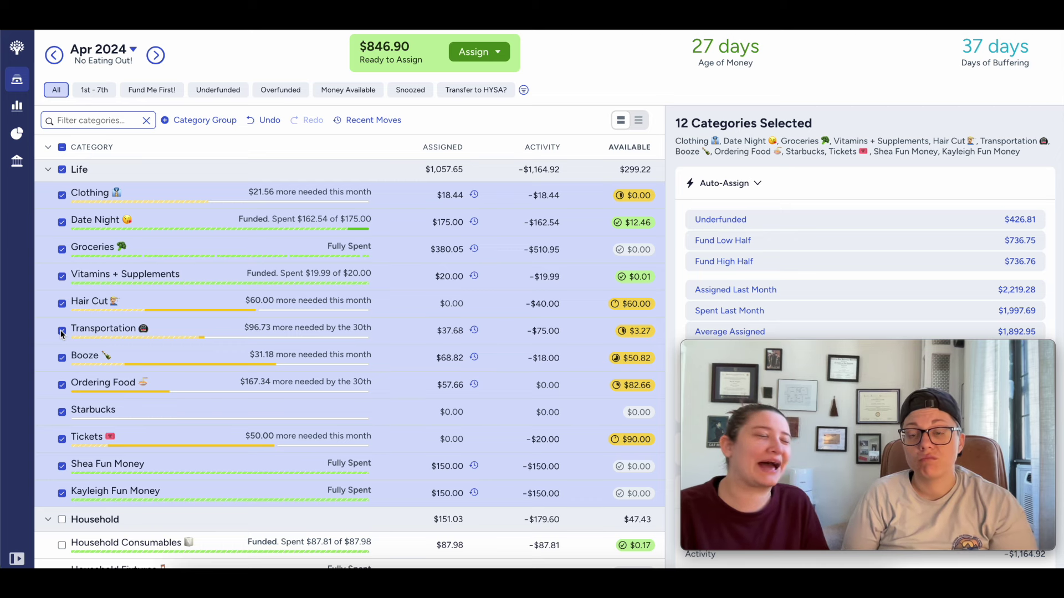
click(746, 220)
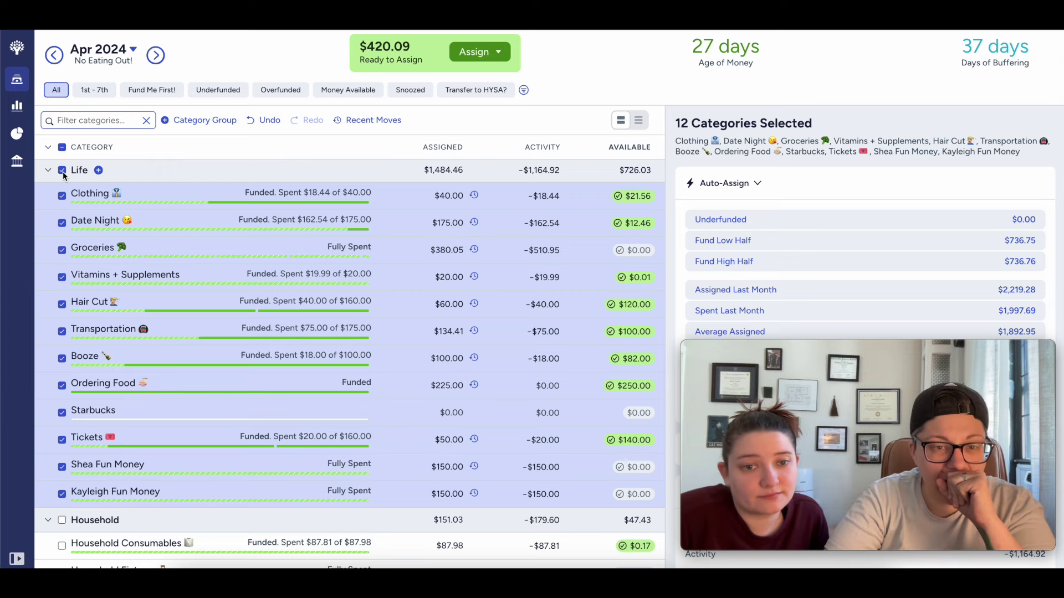
click(62, 171)
click(48, 171)
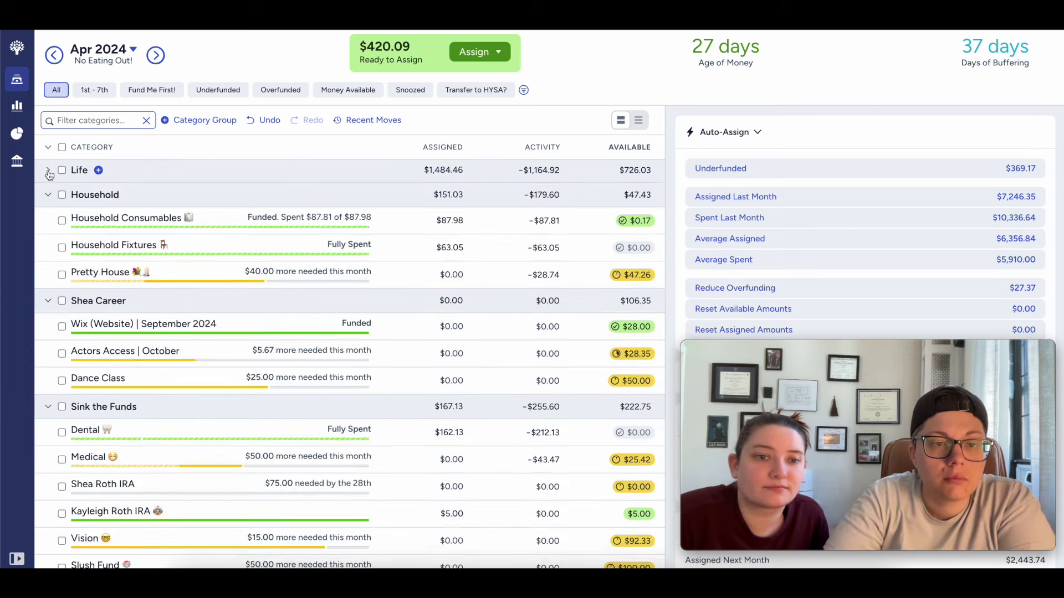
Step: Auto-assign the underfunded amount to the Household group and clear the selection
click(62, 195)
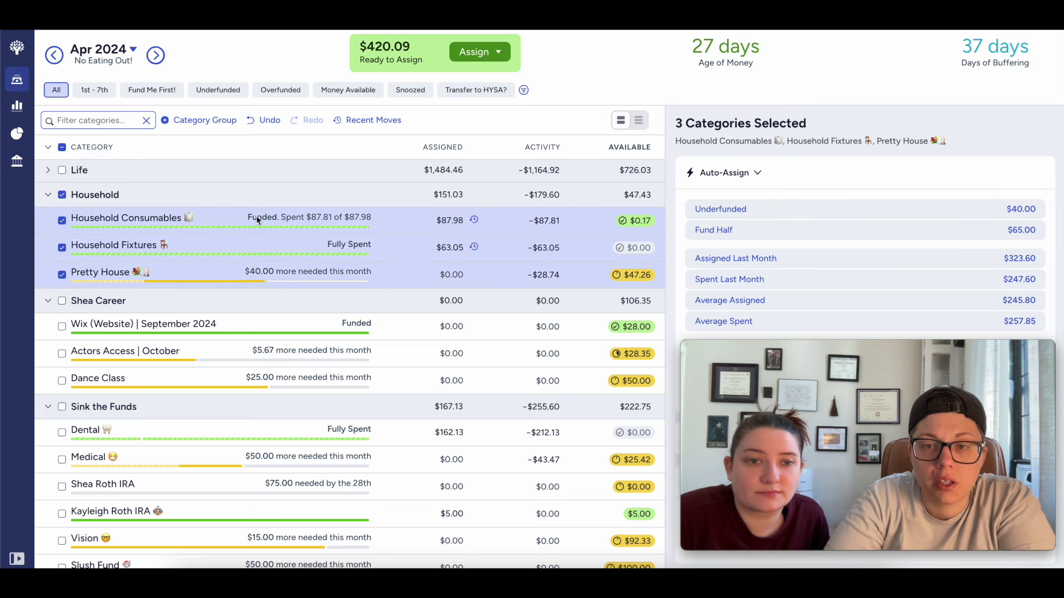
click(787, 198)
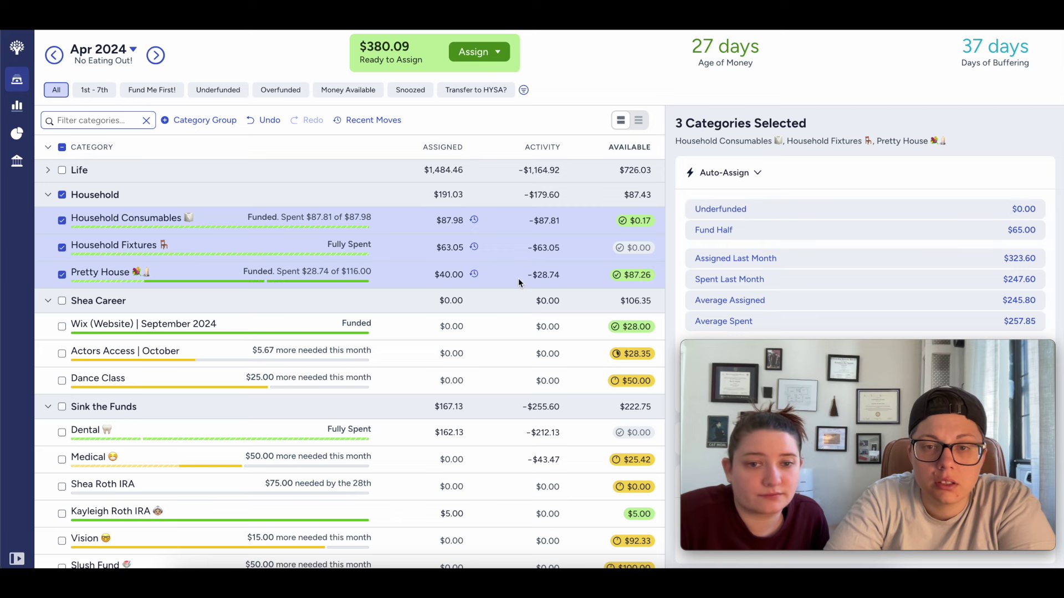
click(64, 194)
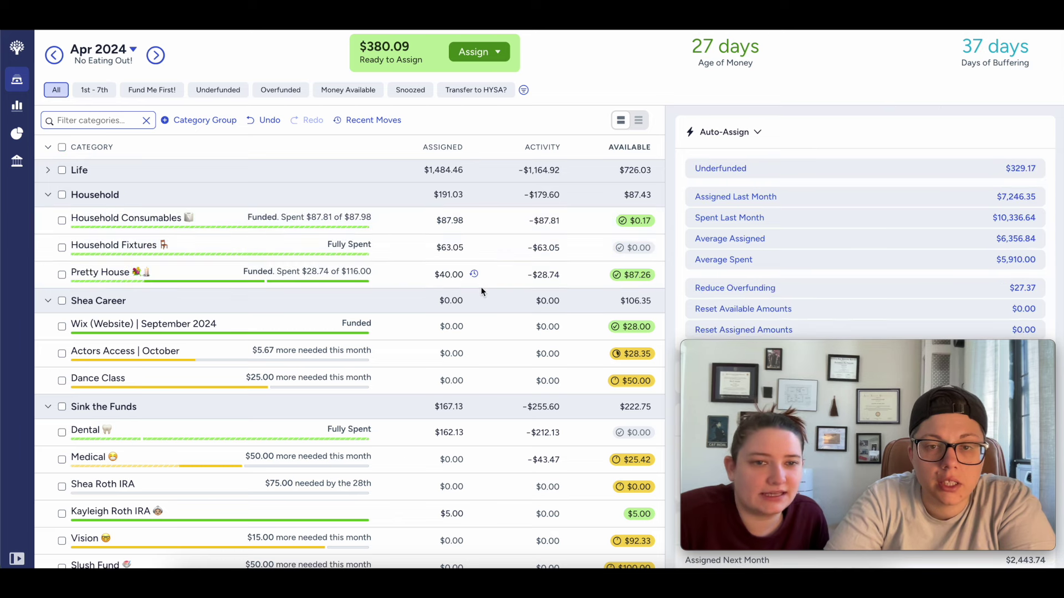
Step: Review the Pretty House category's April transactions and its target details
click(556, 274)
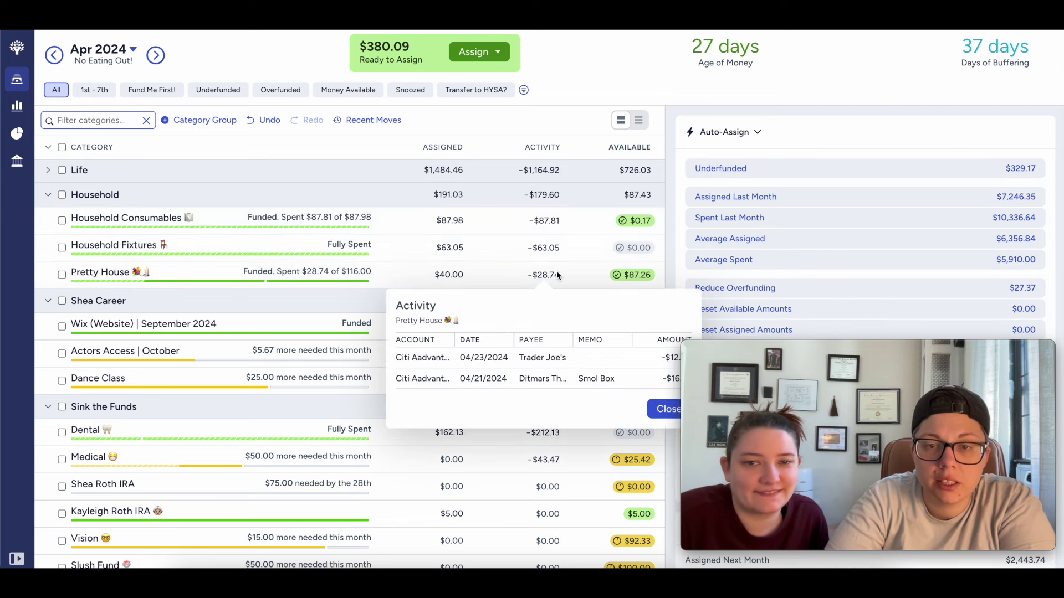
click(665, 409)
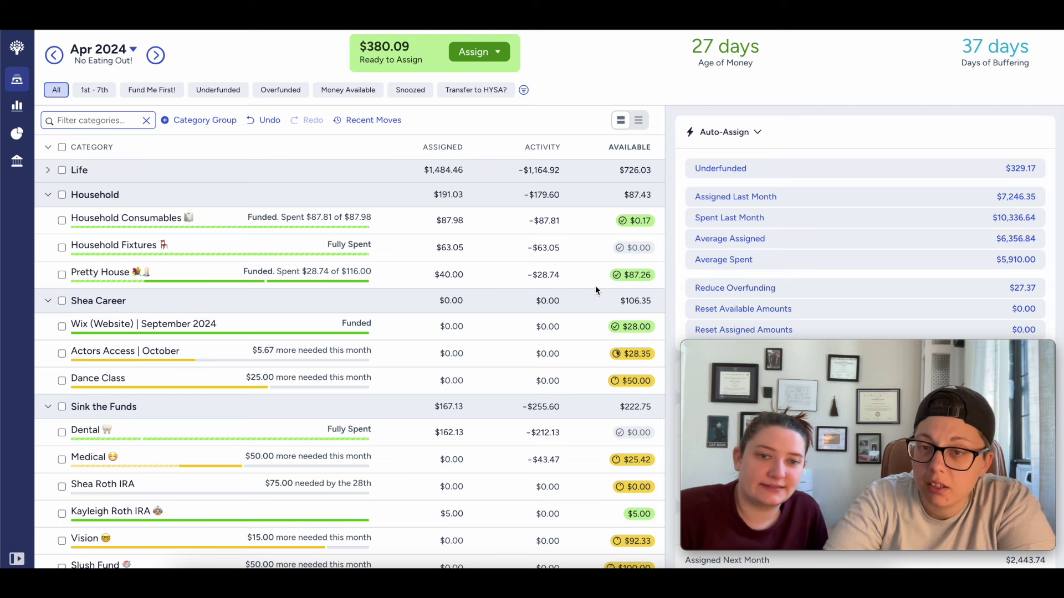
click(84, 274)
scroll(770, 270, down, 1)
scroll(771, 269, down, 3)
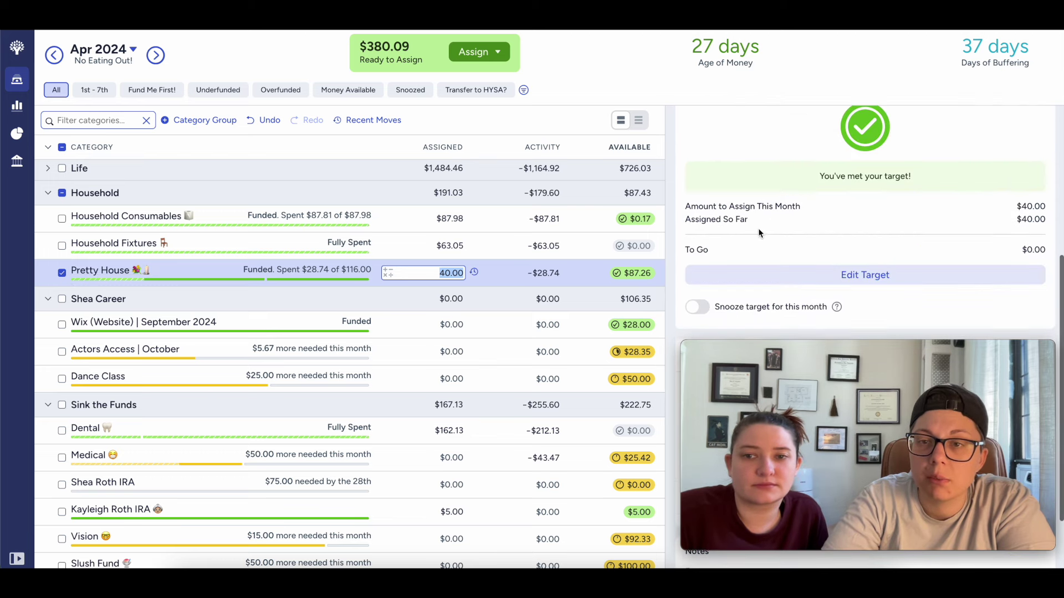
scroll(756, 228, down, 1)
click(63, 278)
Step: Collapse Household, auto-assign the underfunded amount to the career group with Wix, Actors Access and Dance Class, and collapse that group
click(62, 273)
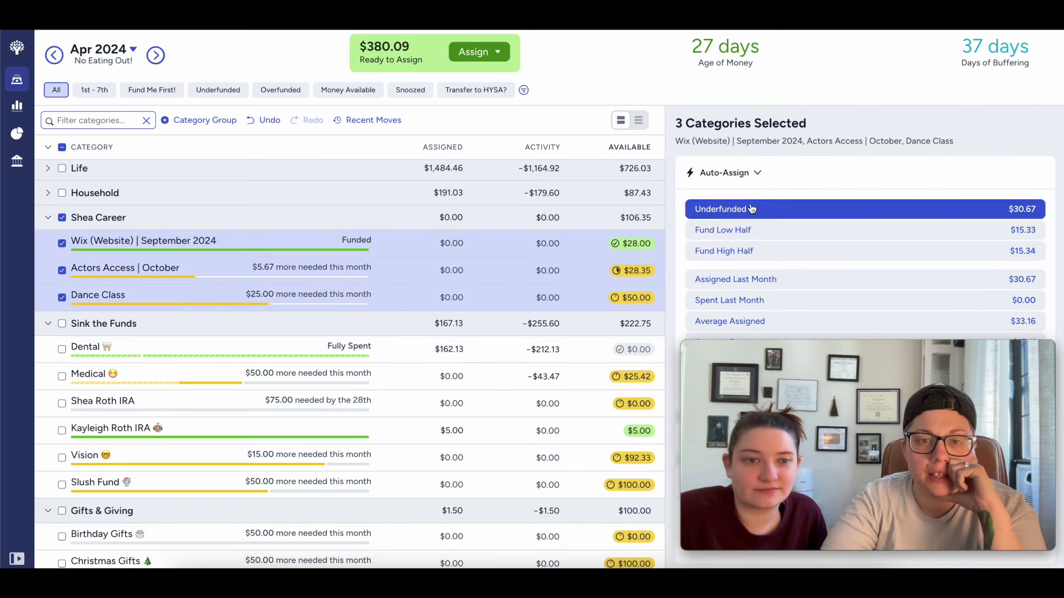
click(760, 210)
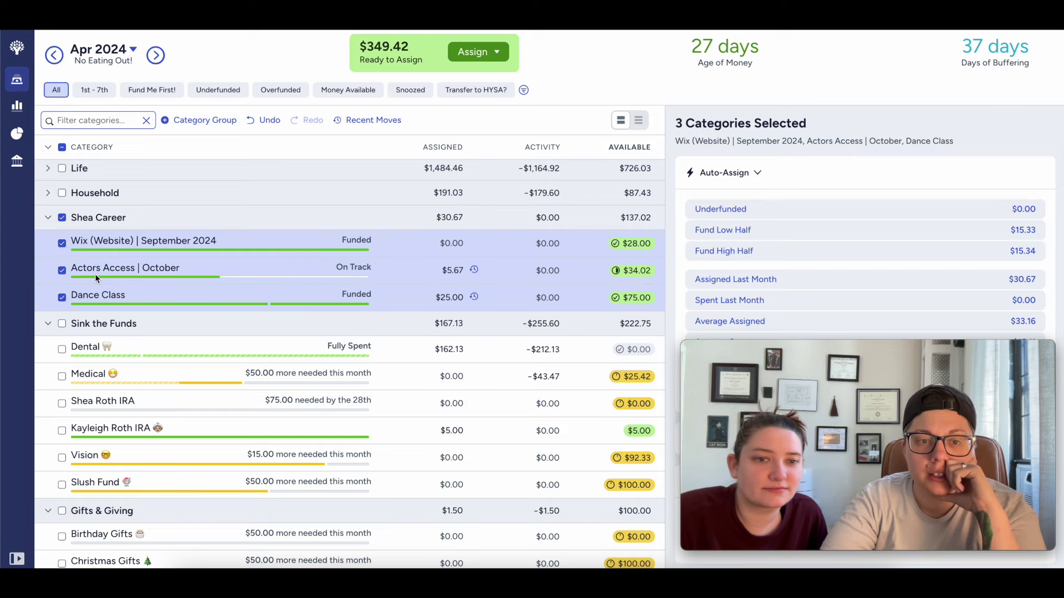
click(53, 220)
click(48, 219)
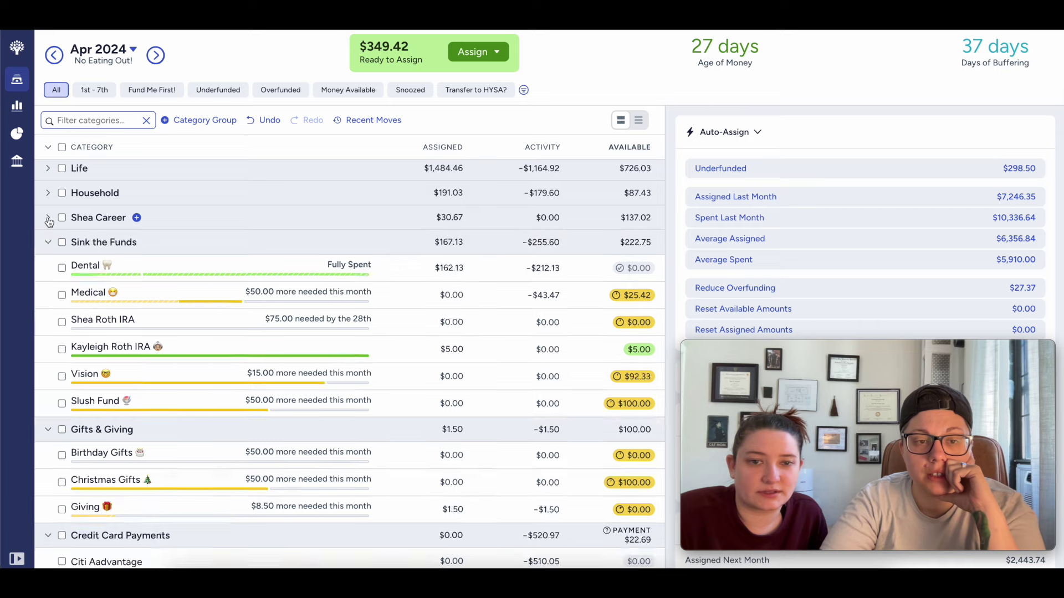
Step: Auto-assign the underfunded amount to all categories in the Sink the Funds group
click(62, 243)
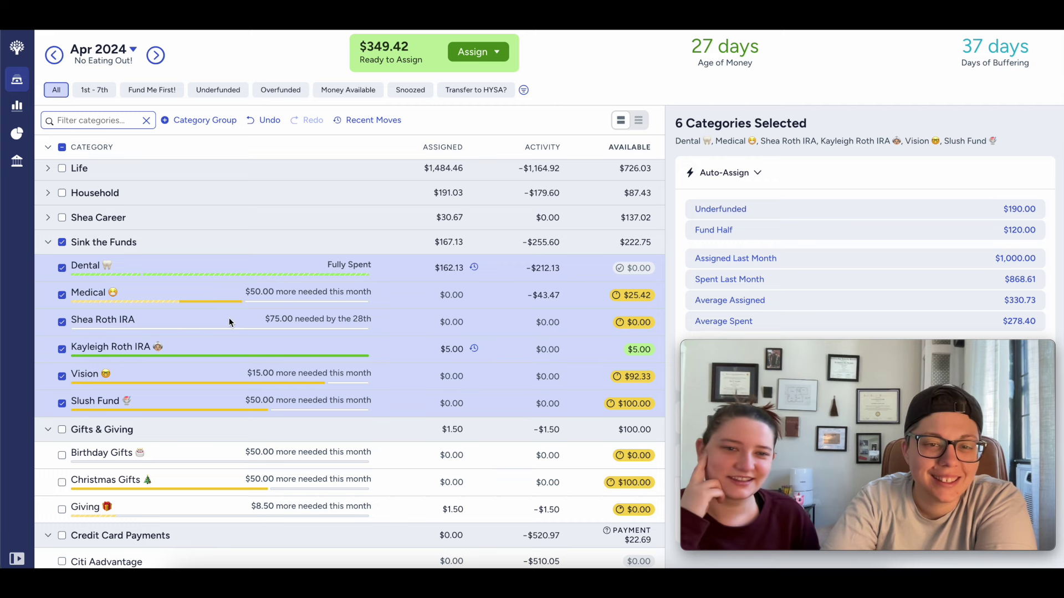
click(823, 217)
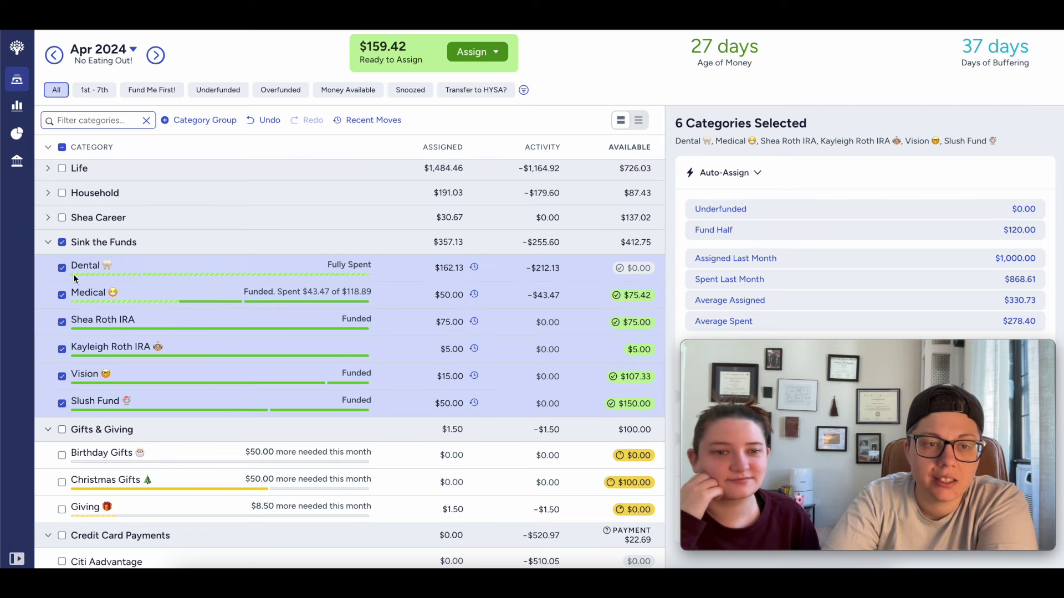
Step: Clear the Sink the Funds selection and collapse that group
click(62, 243)
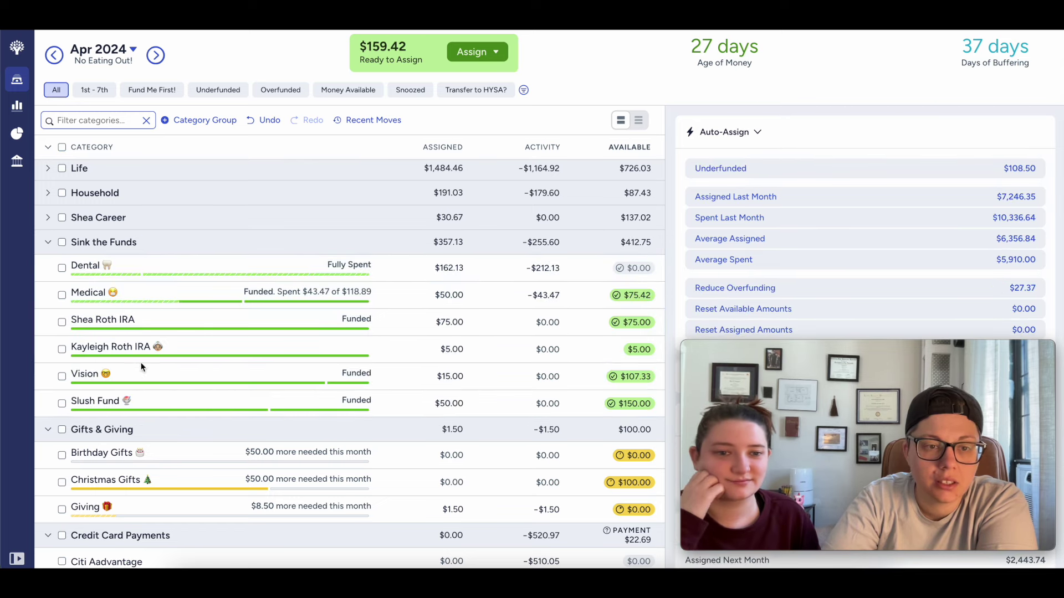
scroll(128, 354, down, 1)
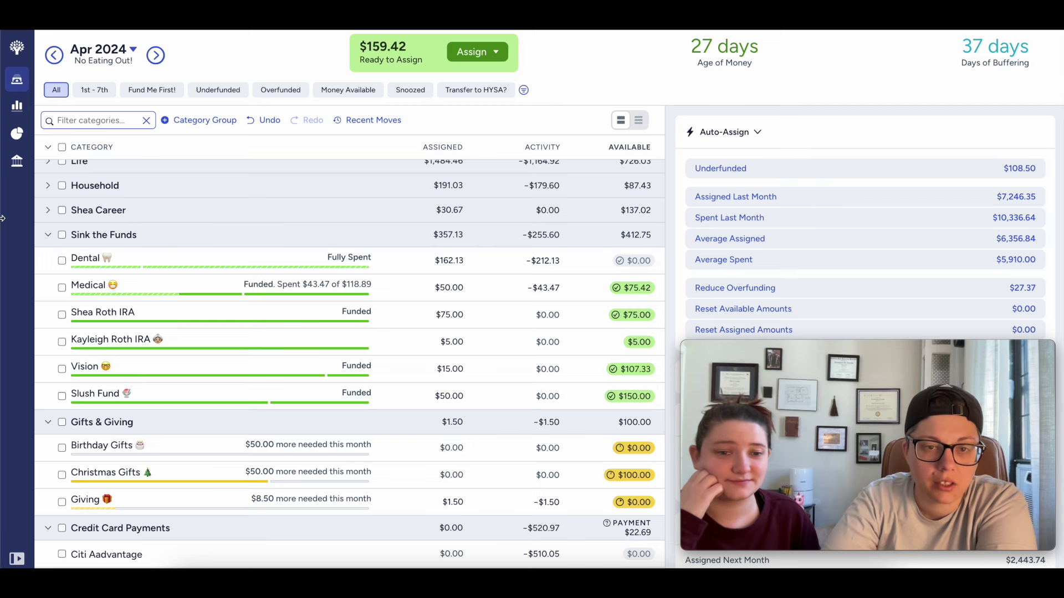
click(48, 237)
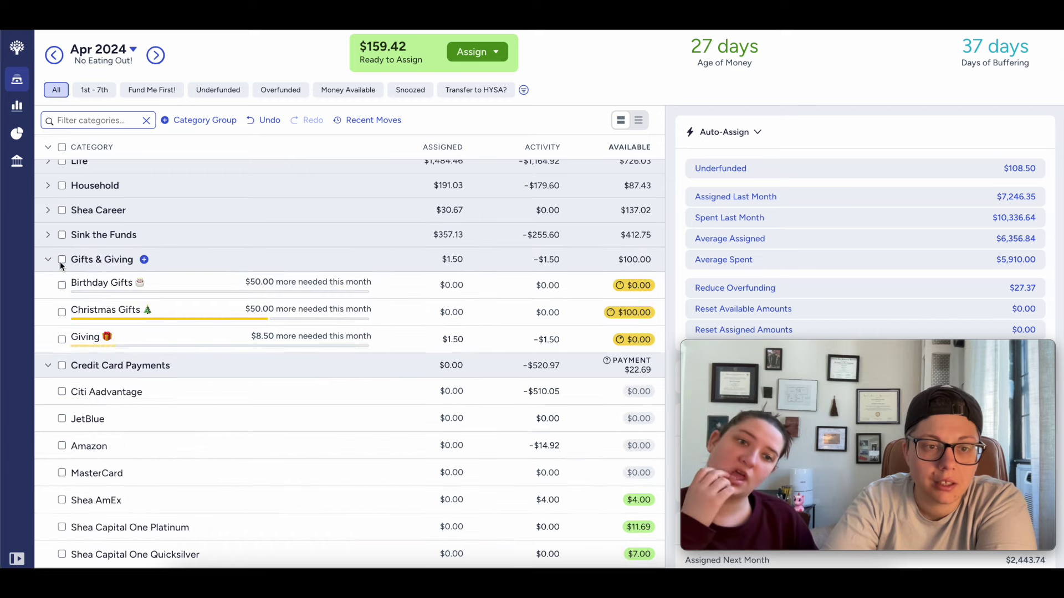
Step: Auto-assign the underfunded amount to all three Gifts & Giving categories and collapse the group
click(61, 259)
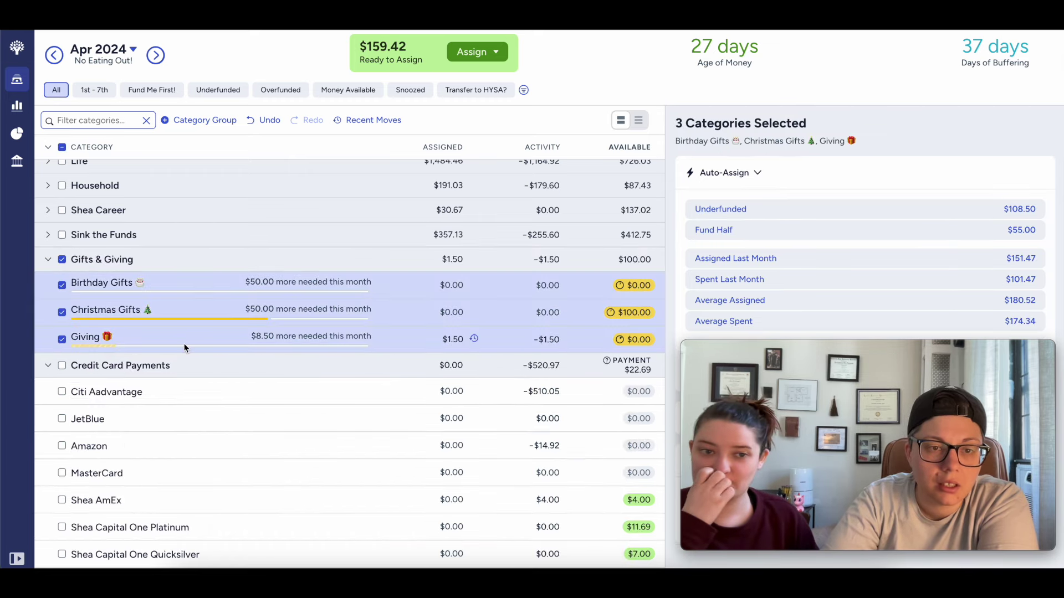
scroll(184, 348, up, 1)
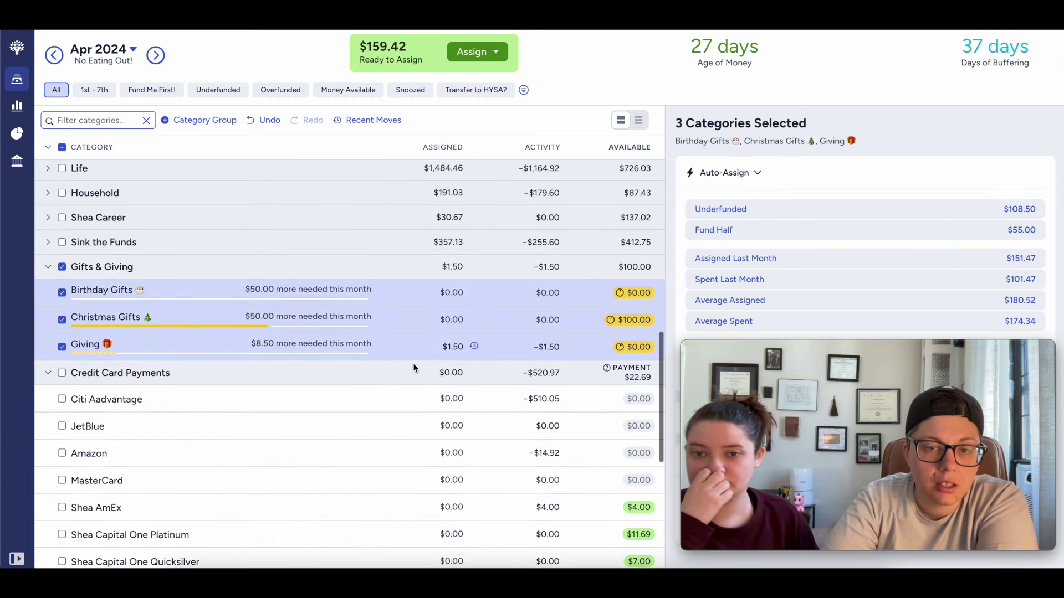
click(810, 210)
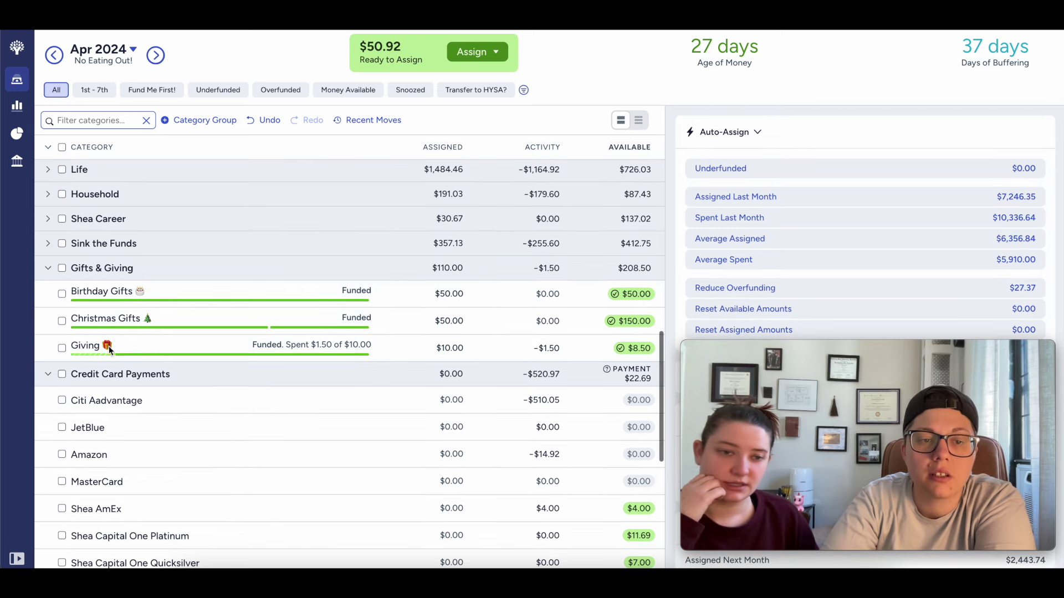
scroll(111, 346, up, 1)
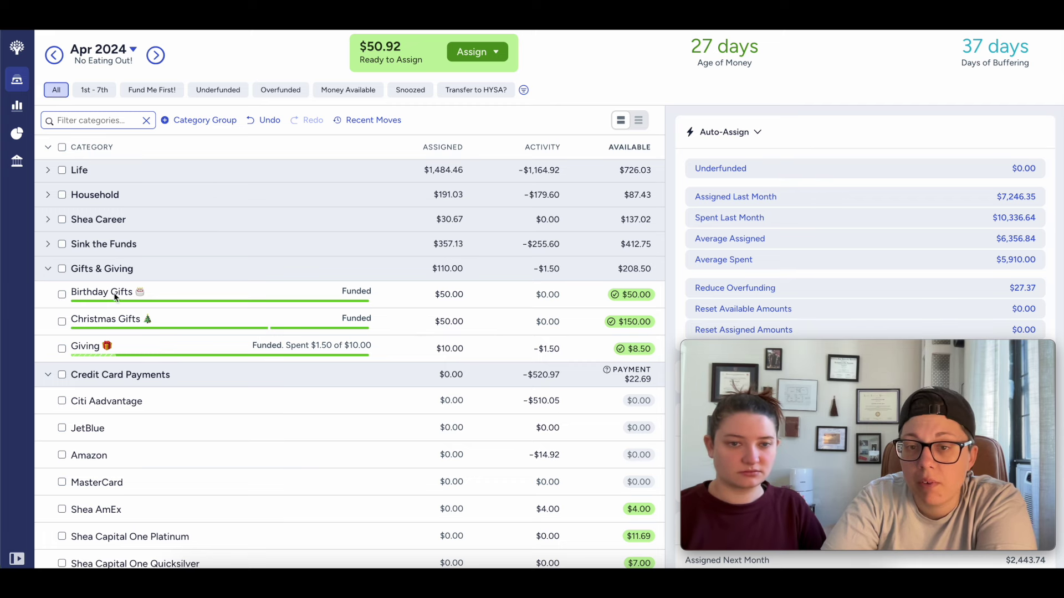
click(49, 269)
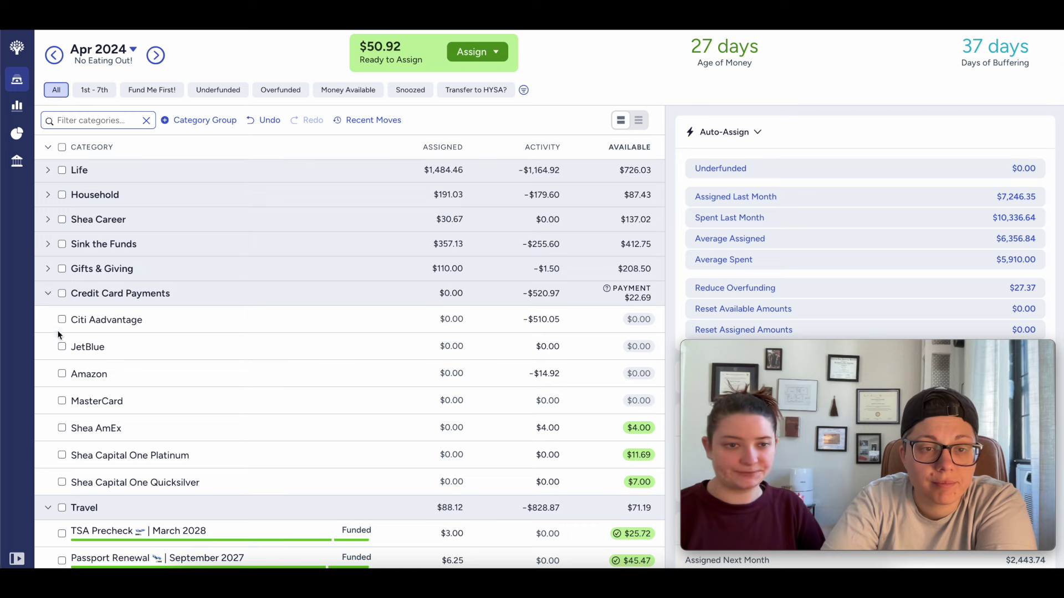
Step: Check the auto-assign amounts for the Credit Card Payments group, clear its selection and collapse it
click(62, 292)
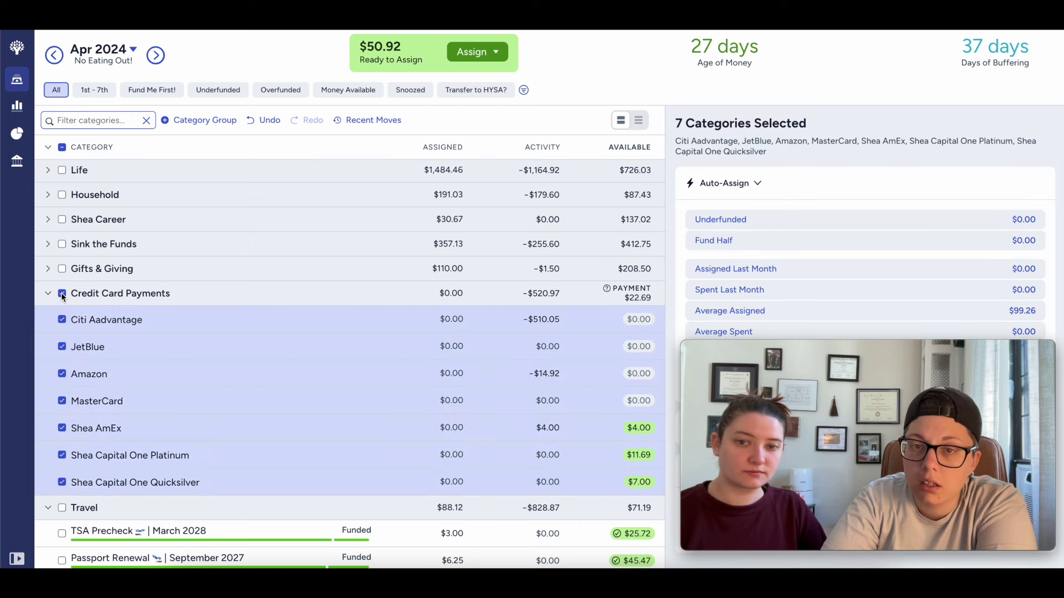
click(62, 293)
click(48, 294)
Step: Check the Travel group's underfunded amount, clear its selection and collapse the Savings group
scroll(176, 308, down, 1)
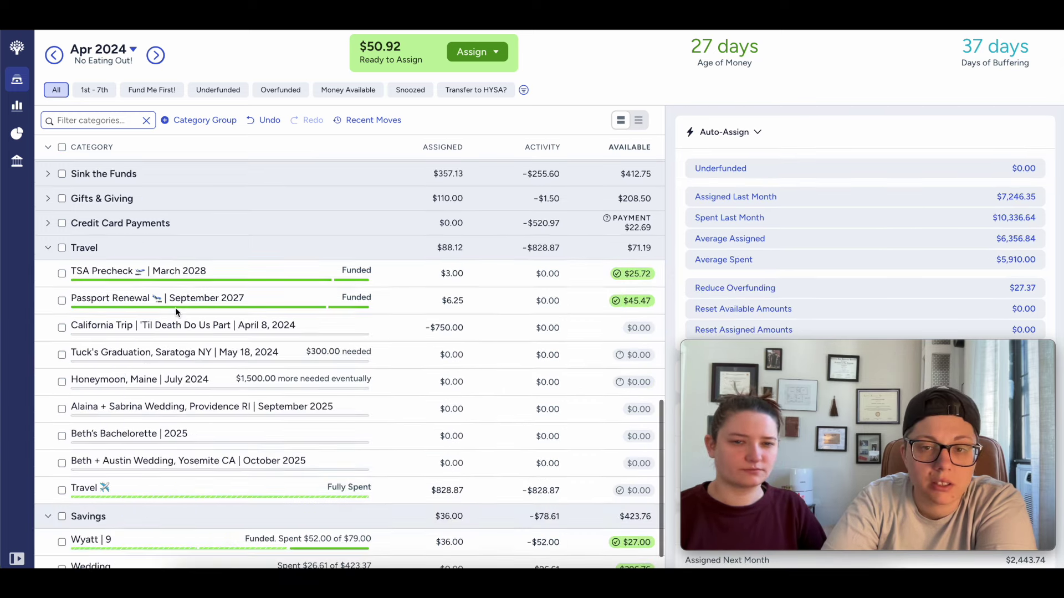
click(62, 248)
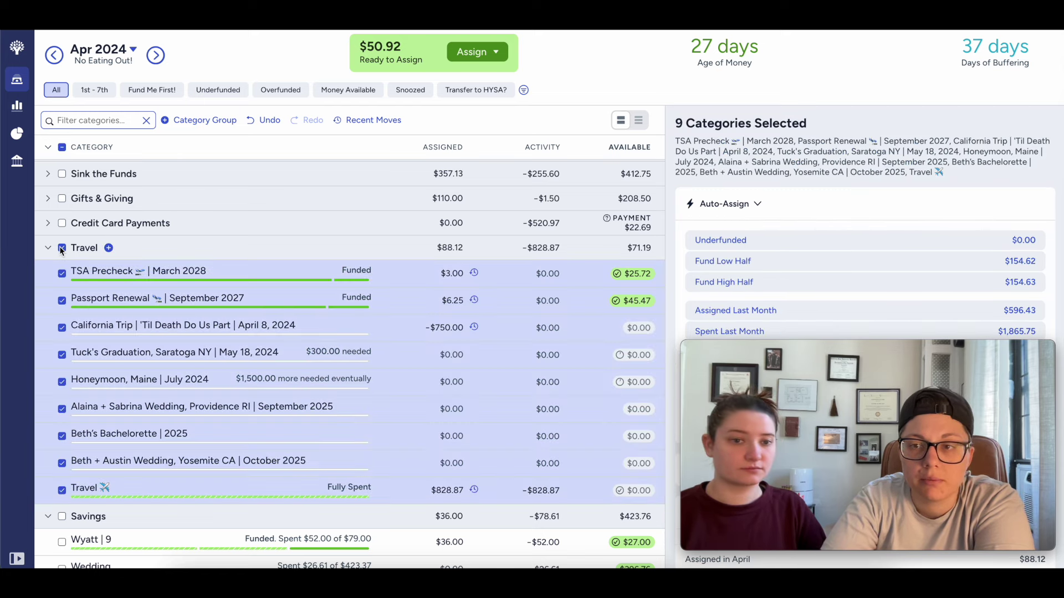
click(62, 249)
scroll(169, 377, down, 1)
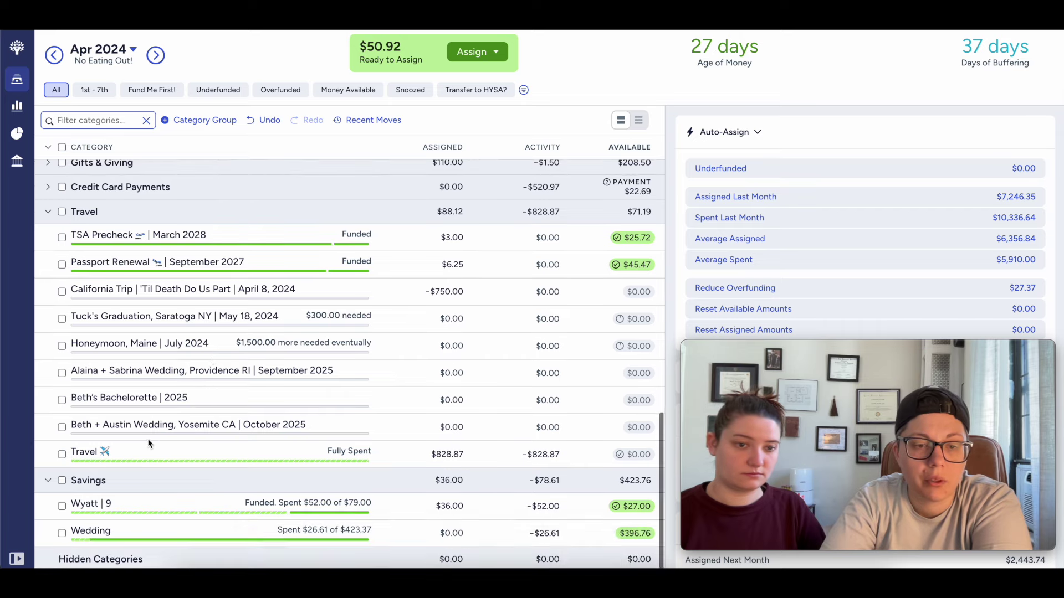
click(48, 482)
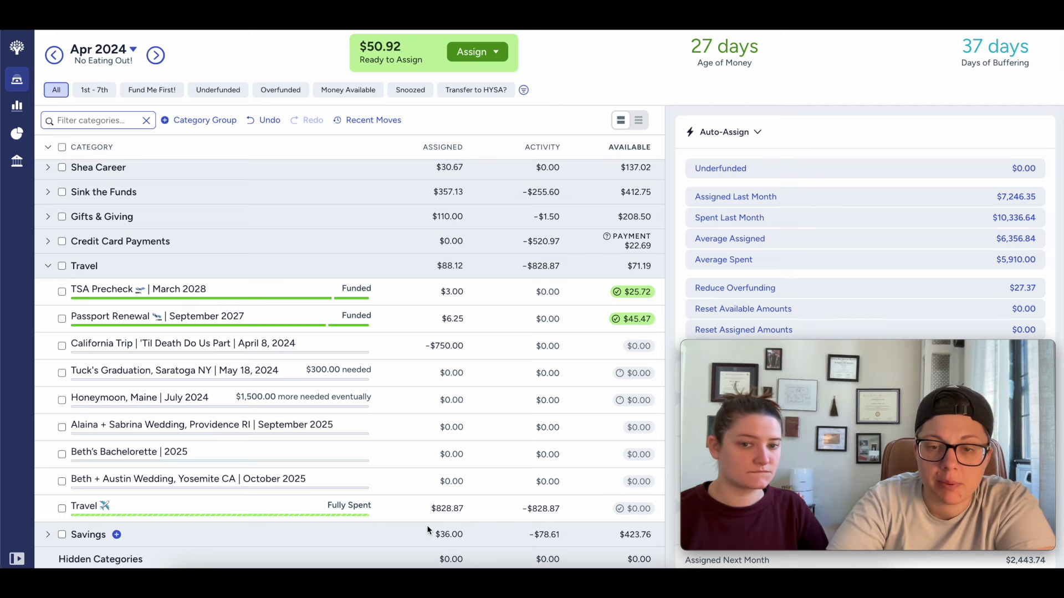
Step: Delete the past California Trip category dated April 8, 2024 from the Travel group
click(114, 344)
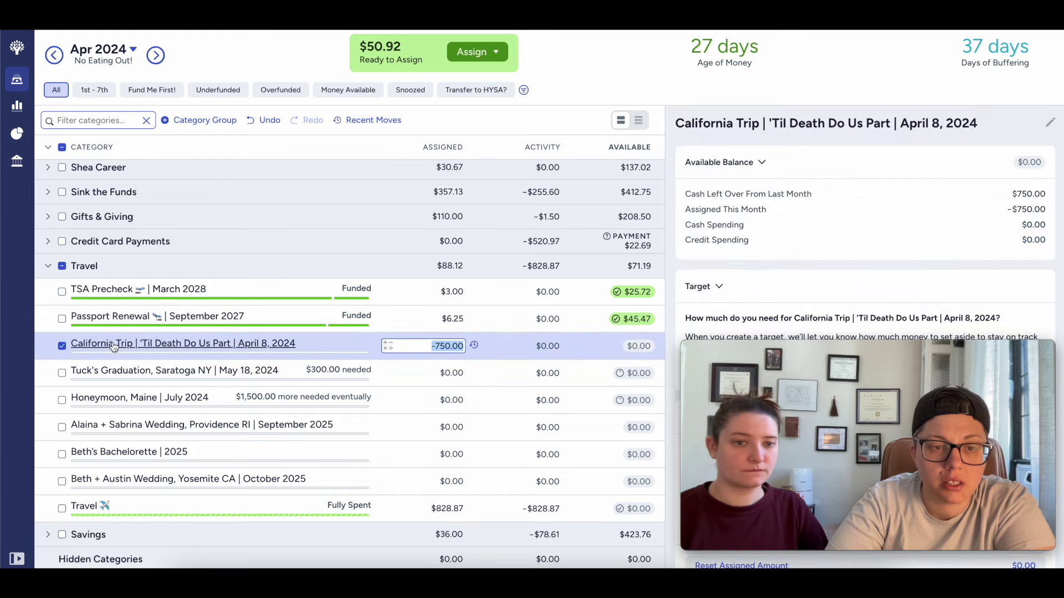
click(114, 344)
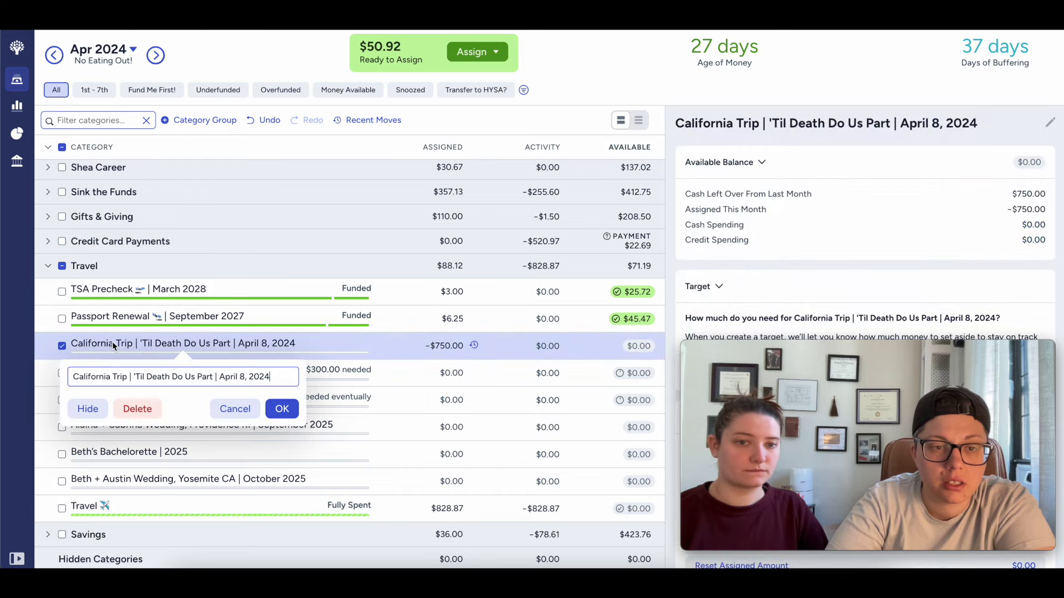
click(136, 410)
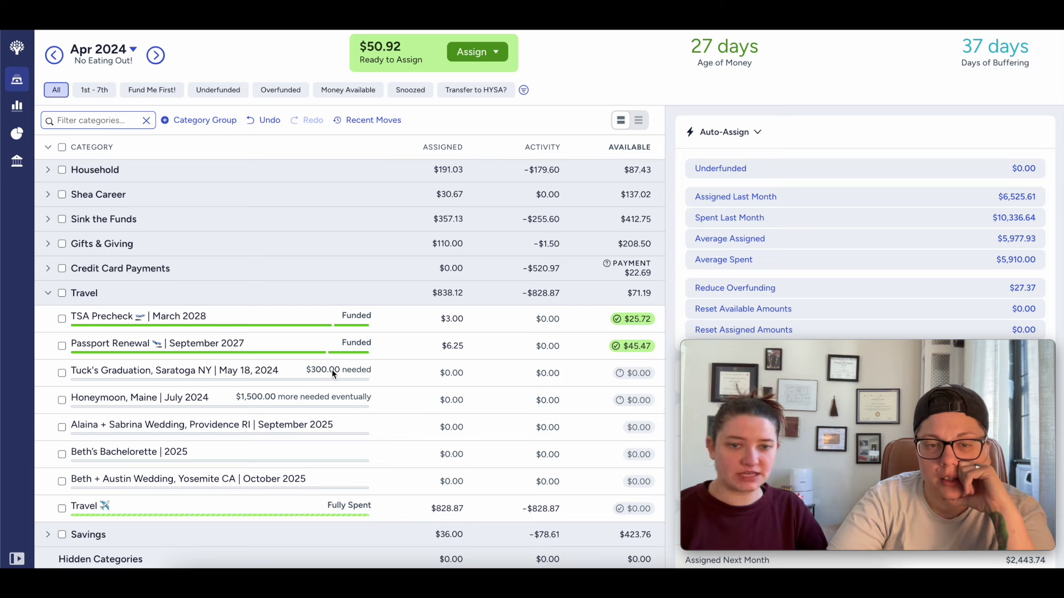
Step: Add $50.92 to the assigned amount of the May 18, 2024 graduation trip category and deselect it
click(443, 508)
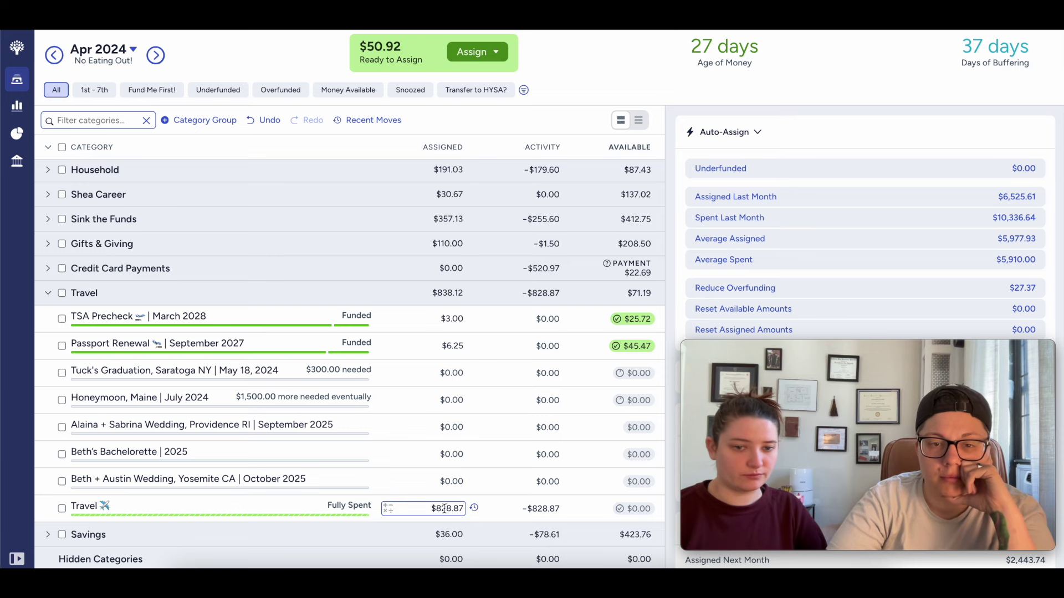
click(449, 373)
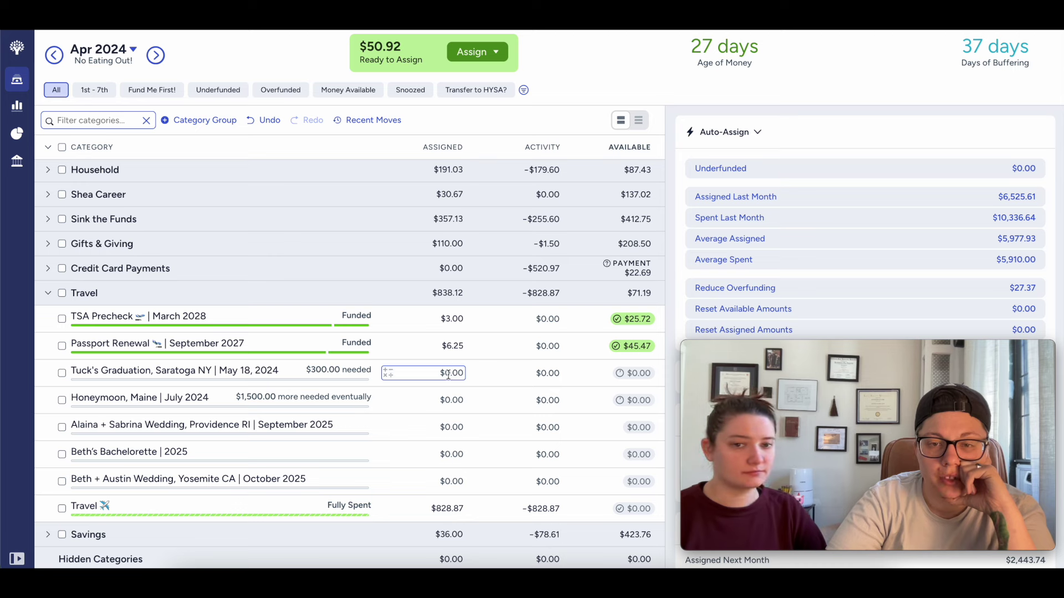
text(+)
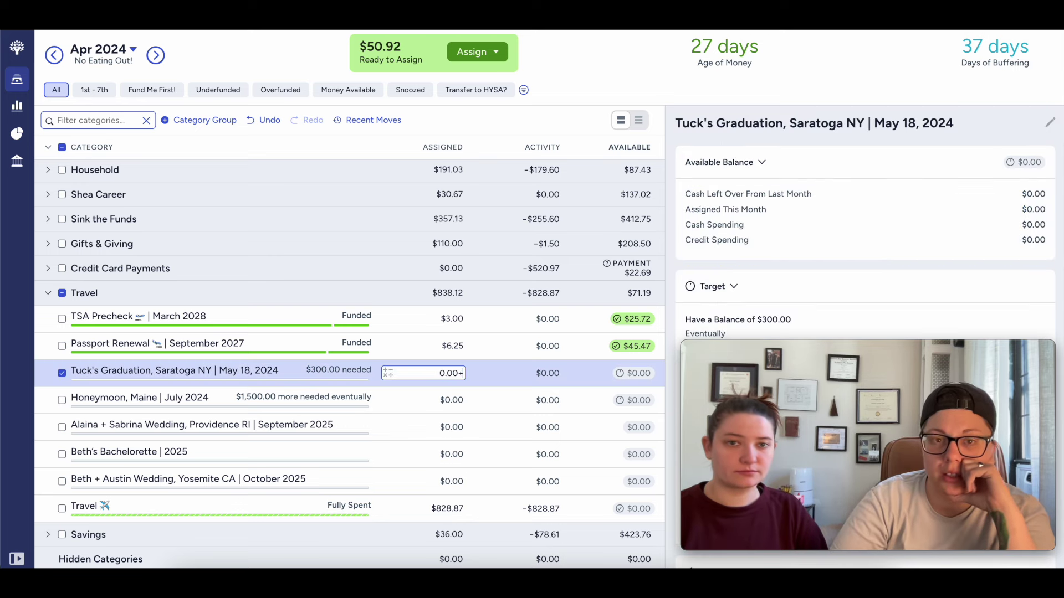
text(50)
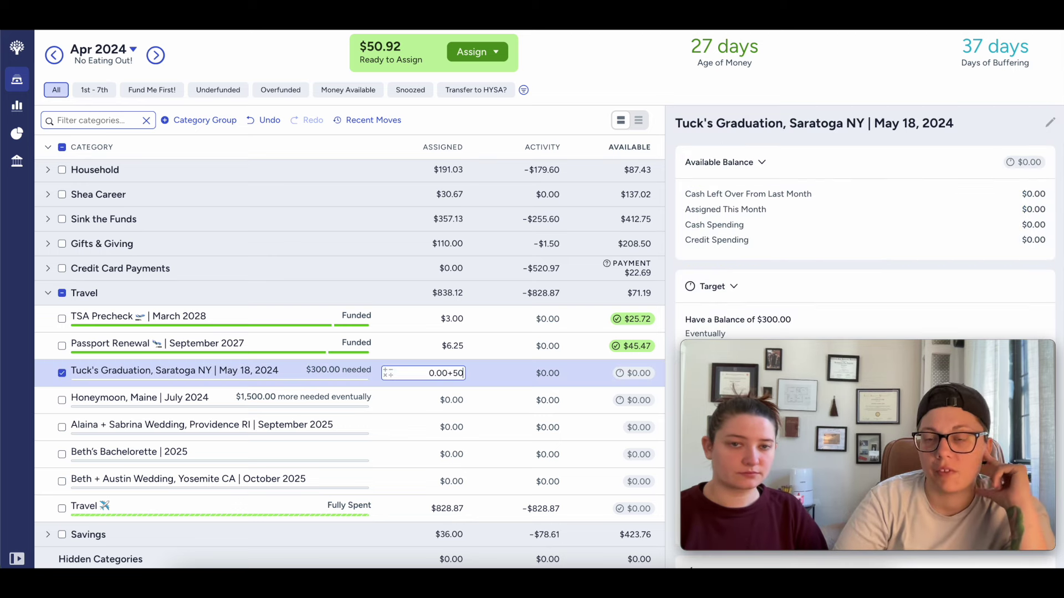
text(.92)
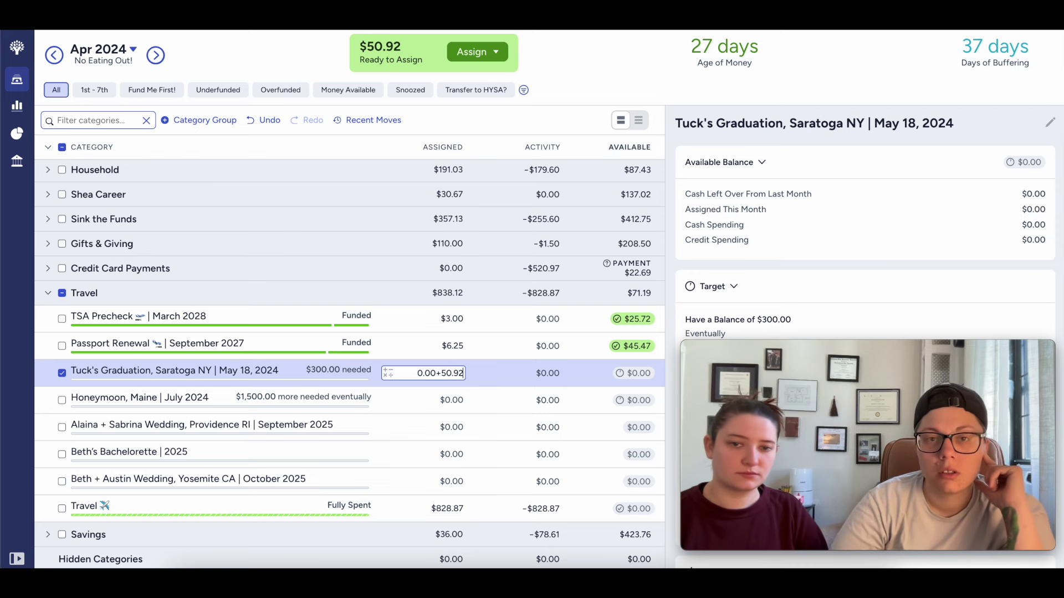
key(Return)
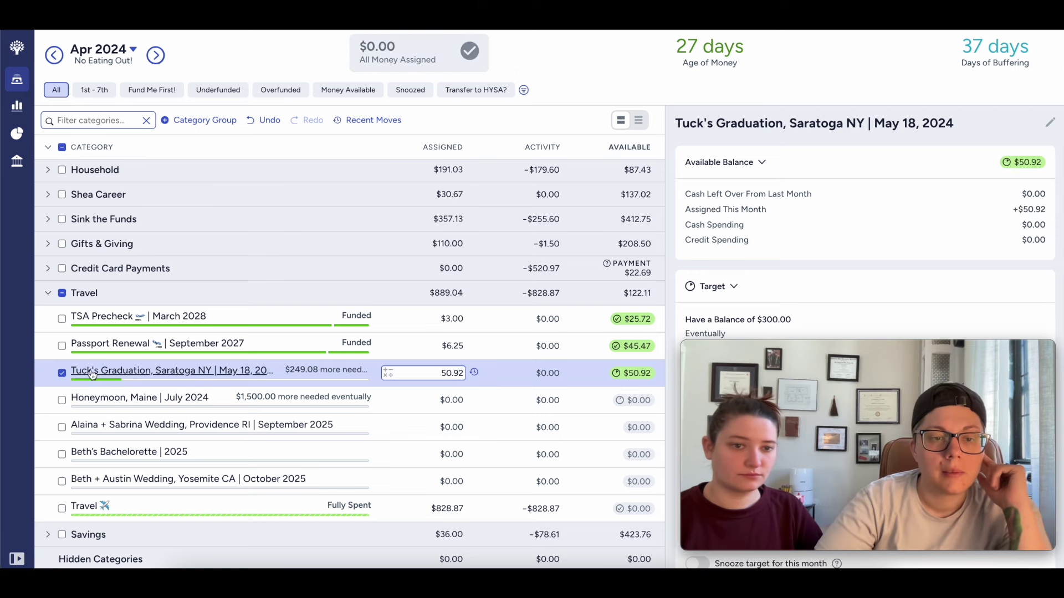
click(62, 373)
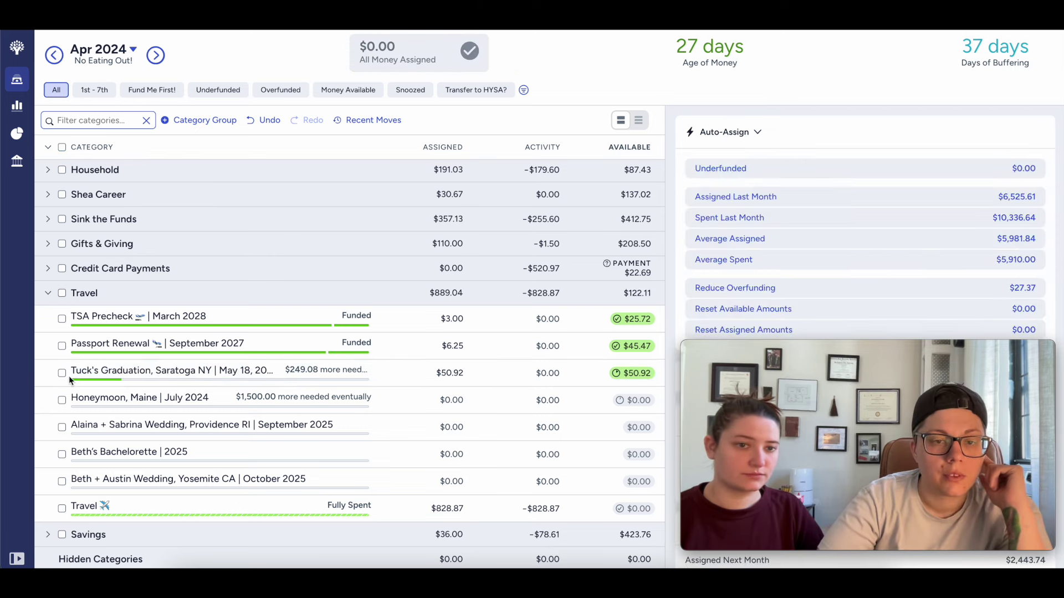
Step: Reset the budget view so that every category group is expanded except Bills and The Kitty Committee
click(48, 293)
scroll(155, 355, up, 5)
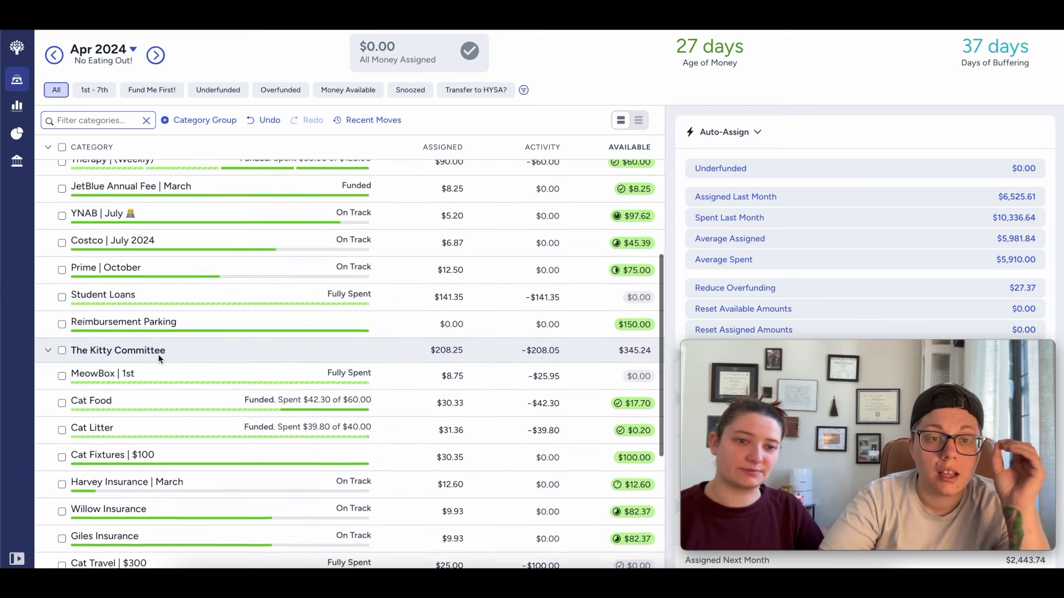
click(49, 148)
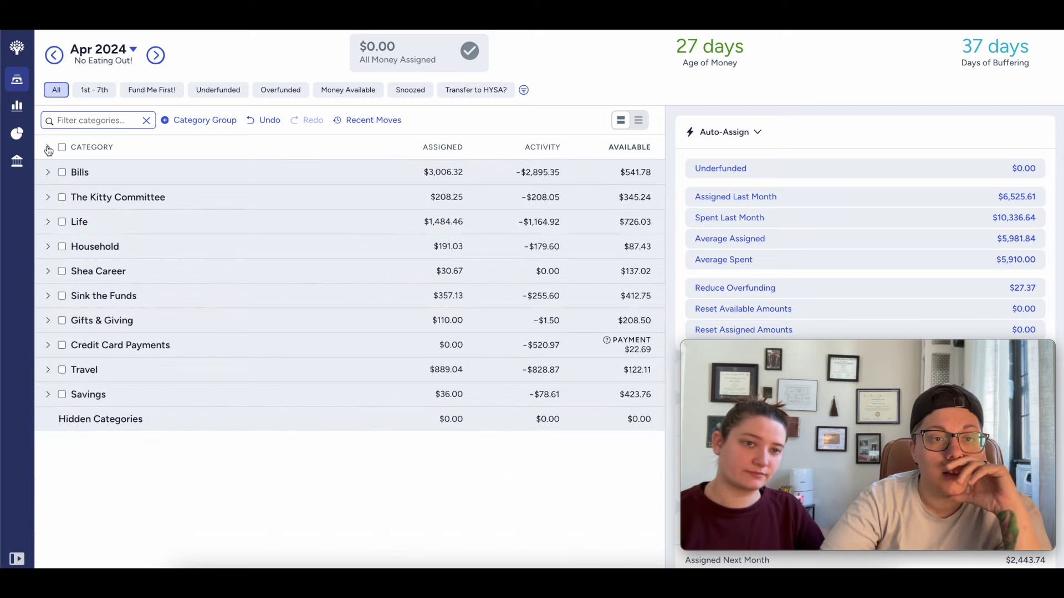
click(48, 148)
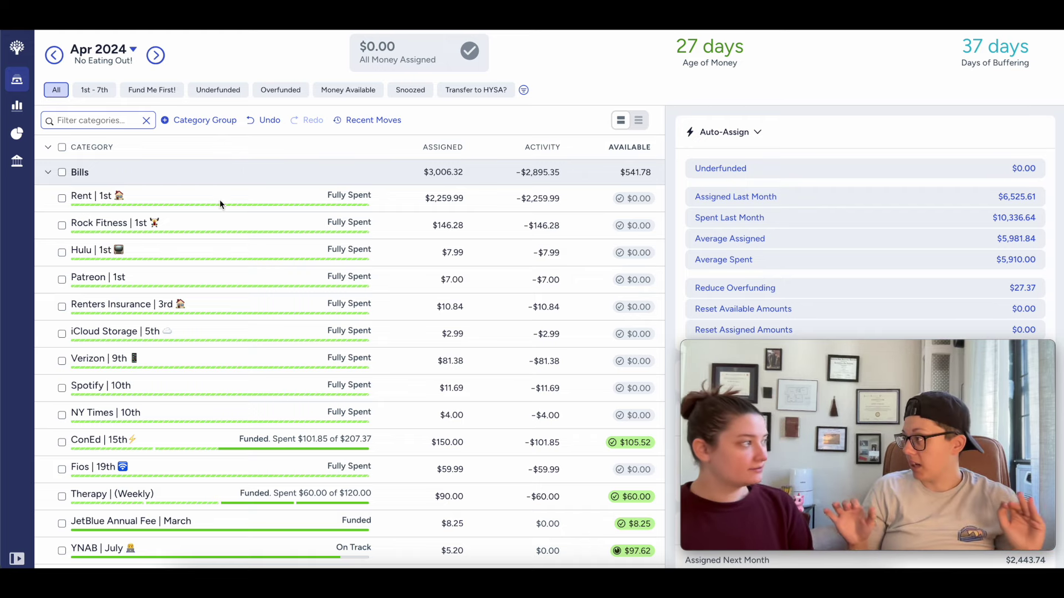
click(47, 172)
click(49, 197)
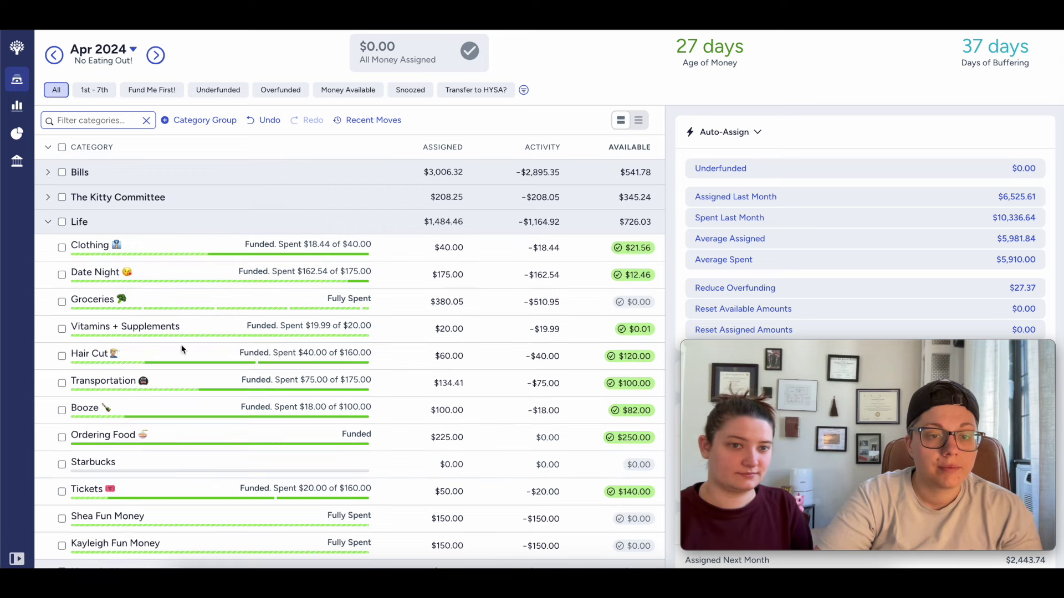
Step: Move the $250.00 available in Ordering Food to the Student Loans category under Bills
scroll(181, 344, down, 1)
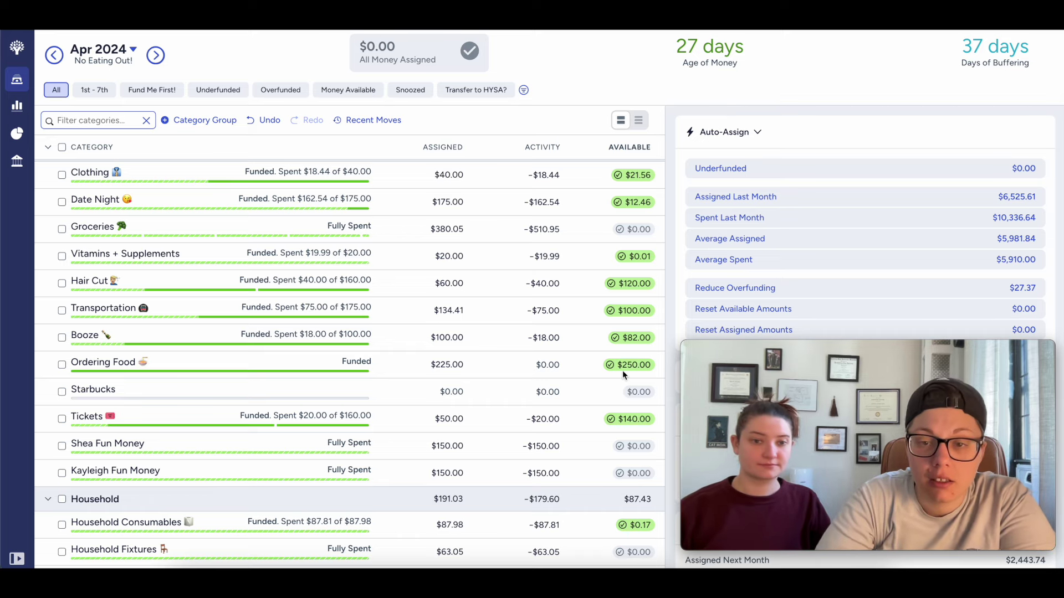
mouse_move(634, 372)
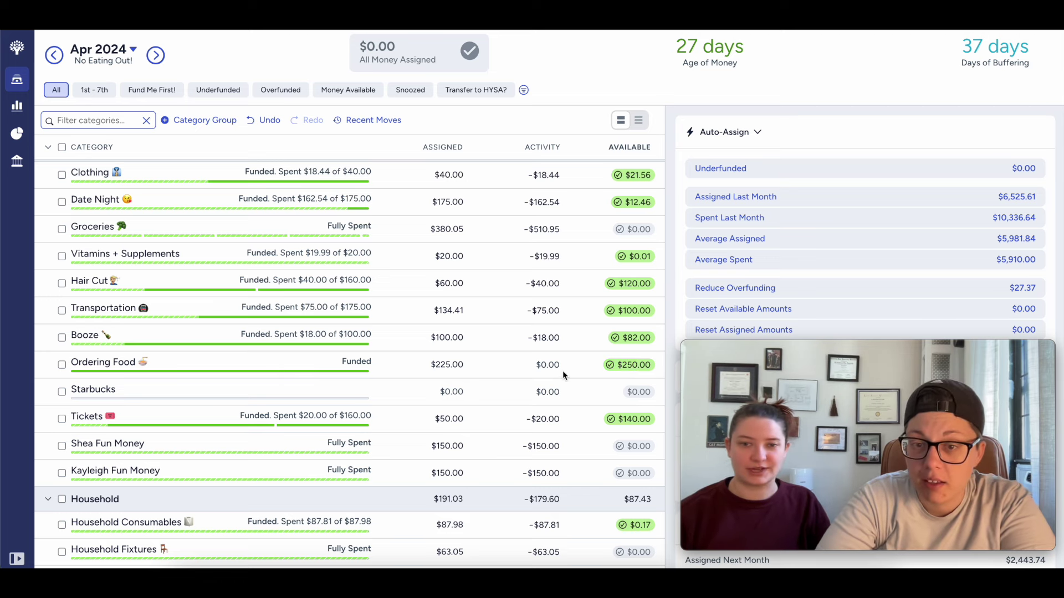
click(629, 364)
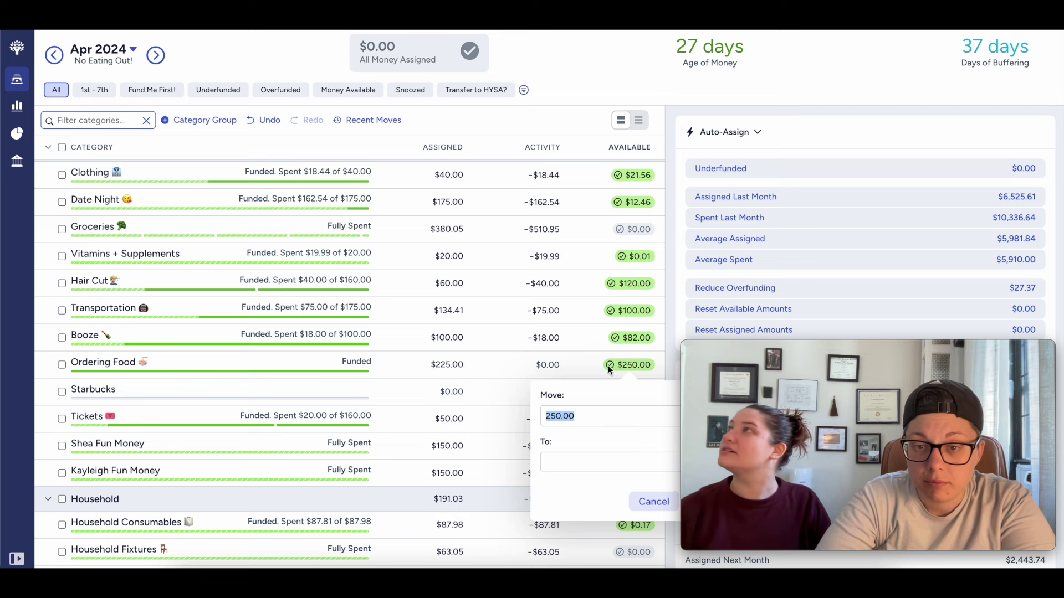
click(589, 461)
text(stu)
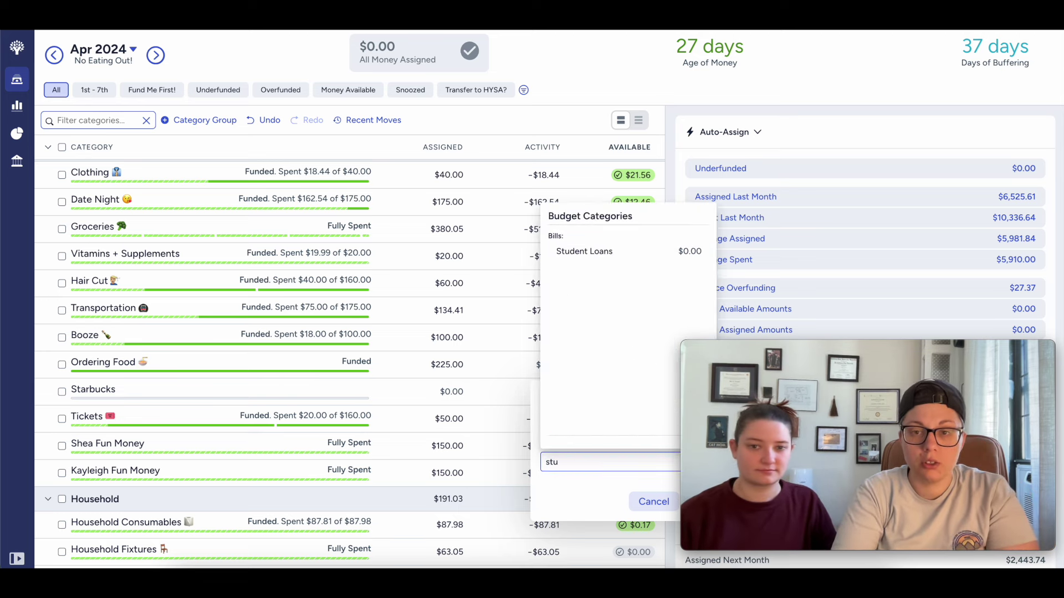
click(584, 251)
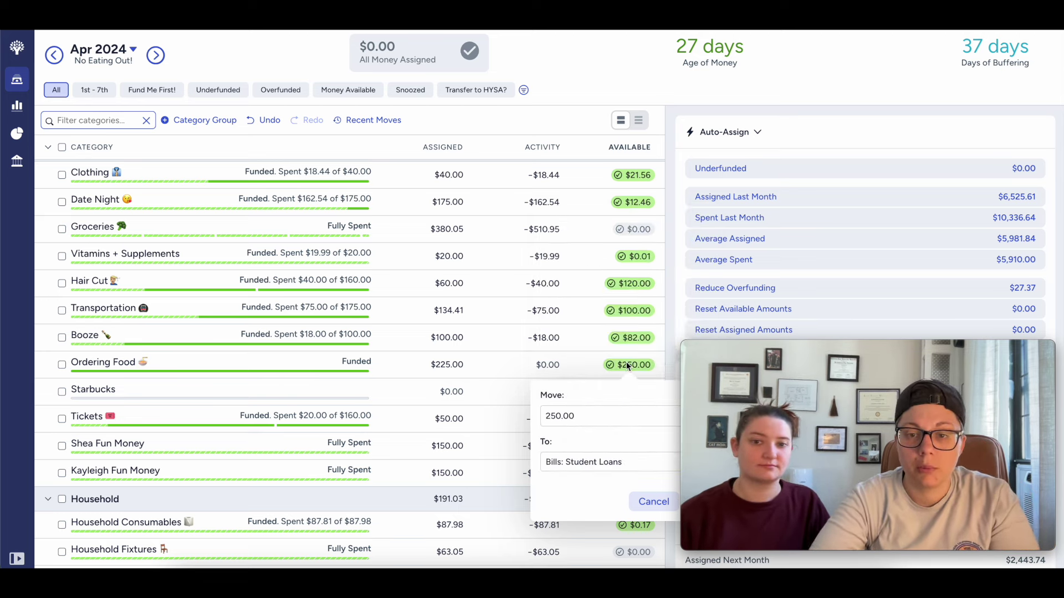
drag(839, 346, 843, 115)
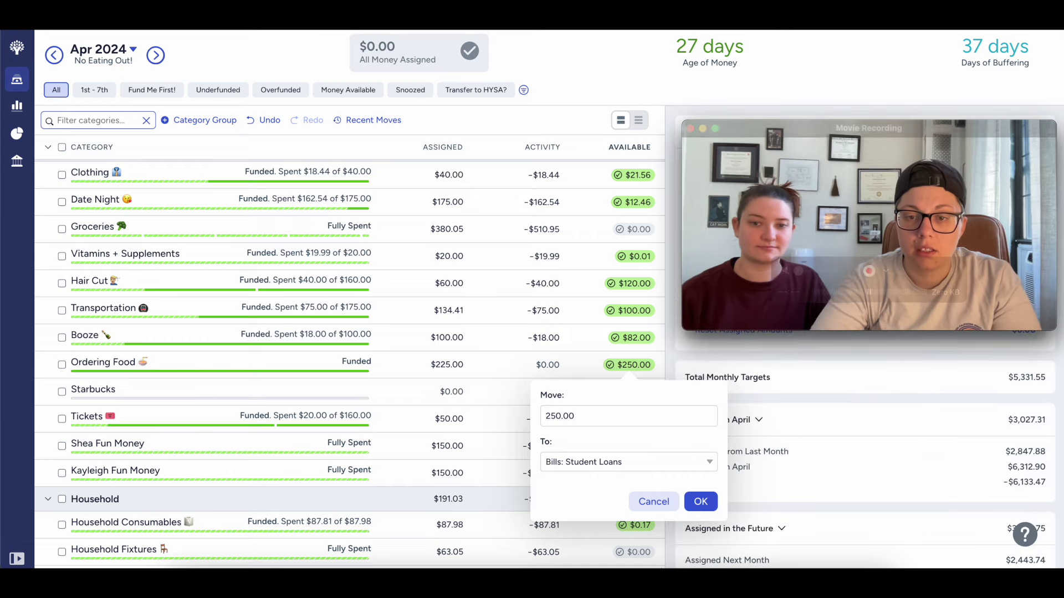
click(701, 502)
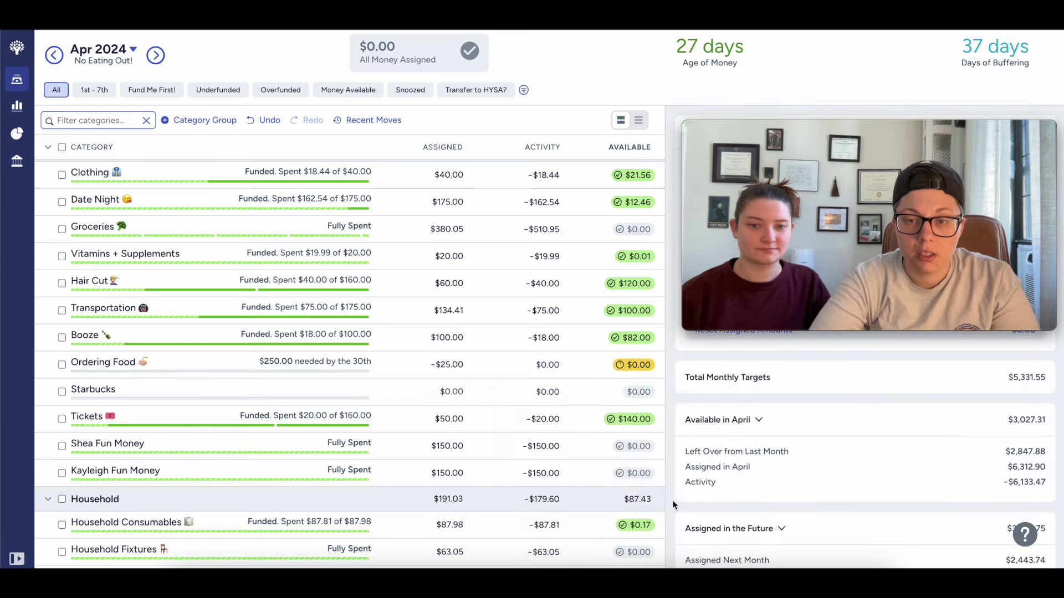
Step: Snooze this month's target for the Ordering Food category and deselect it
click(449, 370)
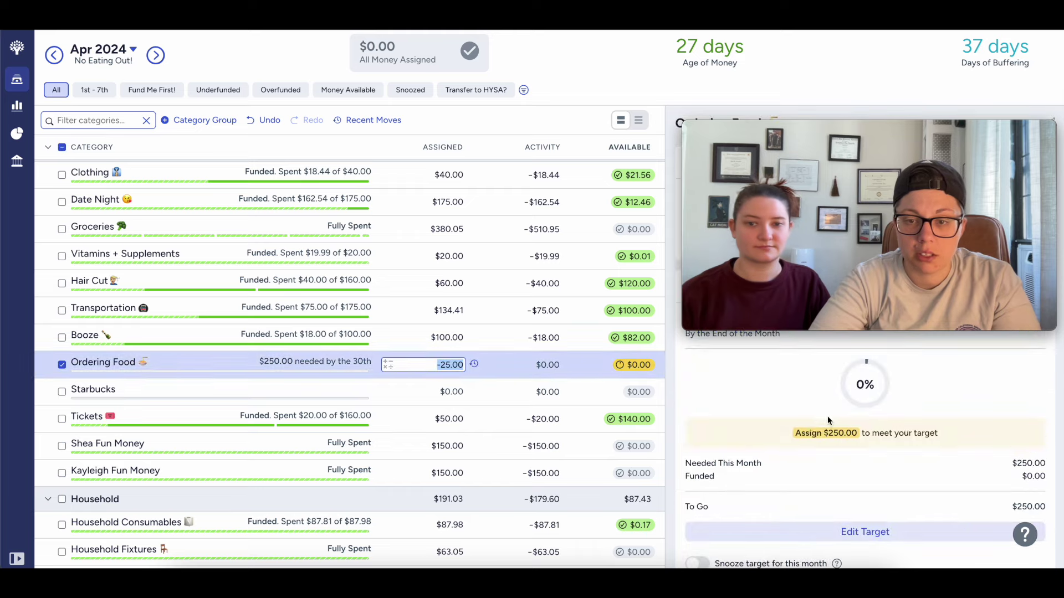
scroll(703, 437, down, 3)
click(700, 436)
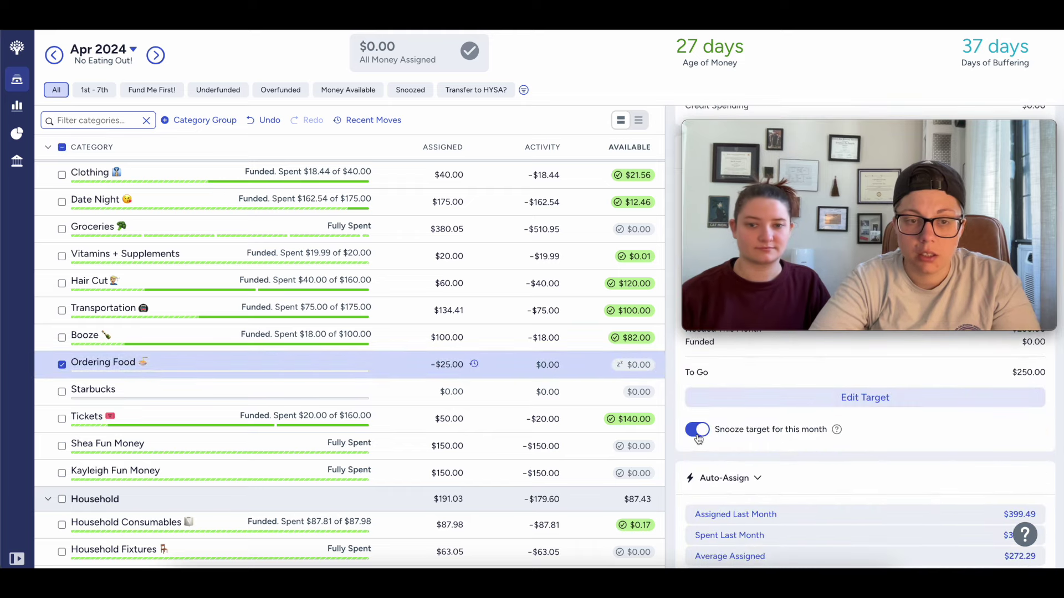
click(62, 366)
Step: Review the available amounts in the Life, Bills and The Kitty Committee groups, leaving Bills and The Kitty Committee collapsed
scroll(376, 367, up, 2)
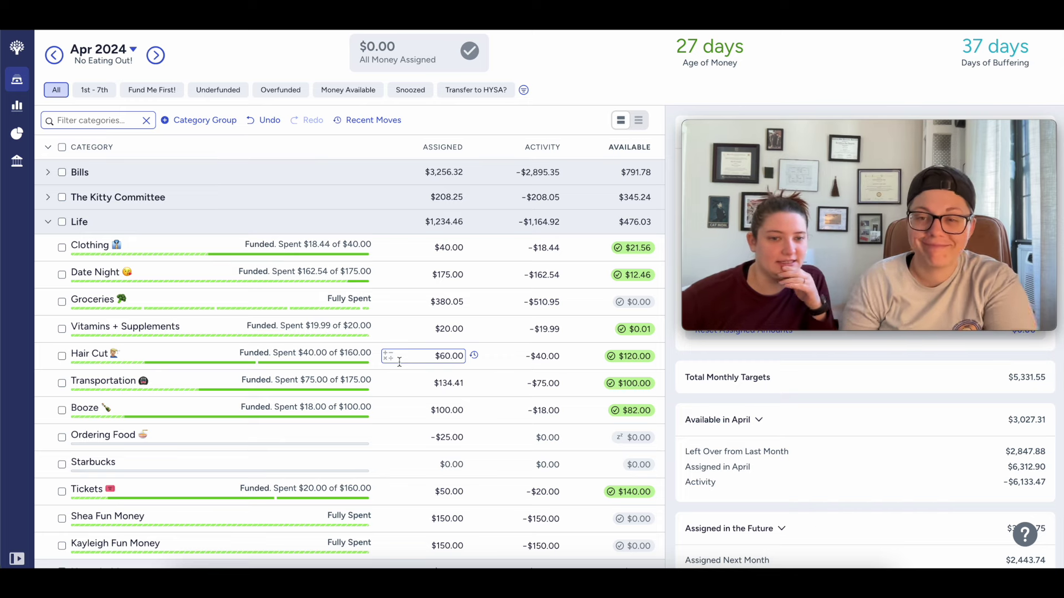
scroll(388, 365, down, 1)
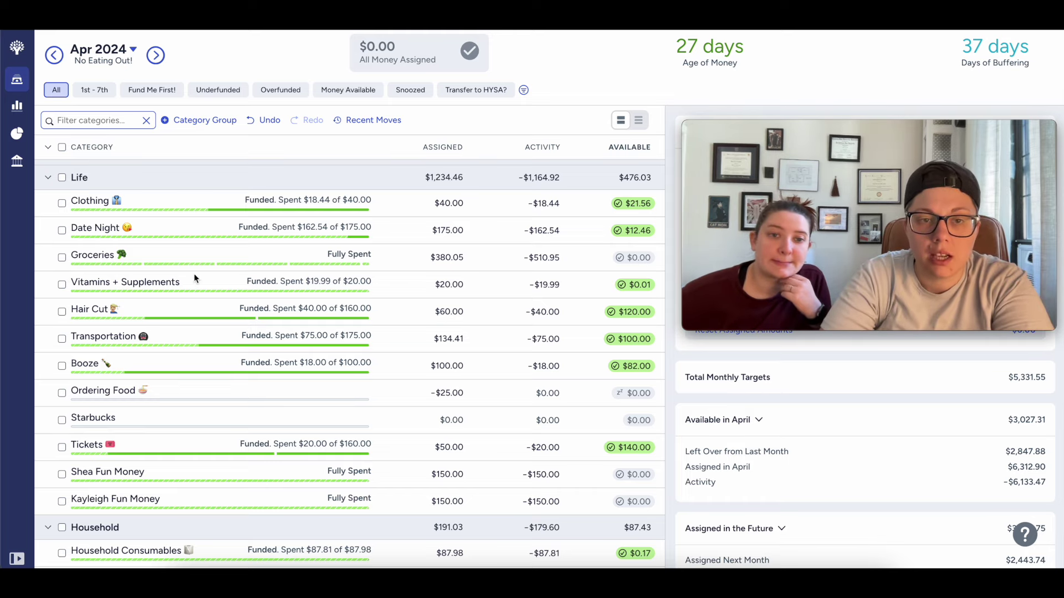
scroll(195, 271, up, 1)
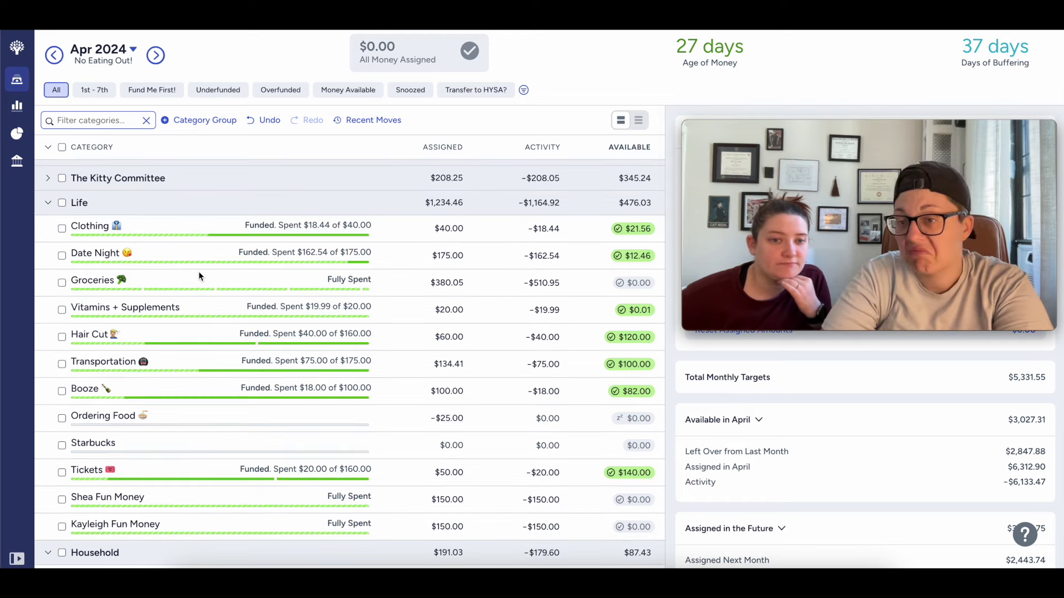
scroll(199, 271, up, 1)
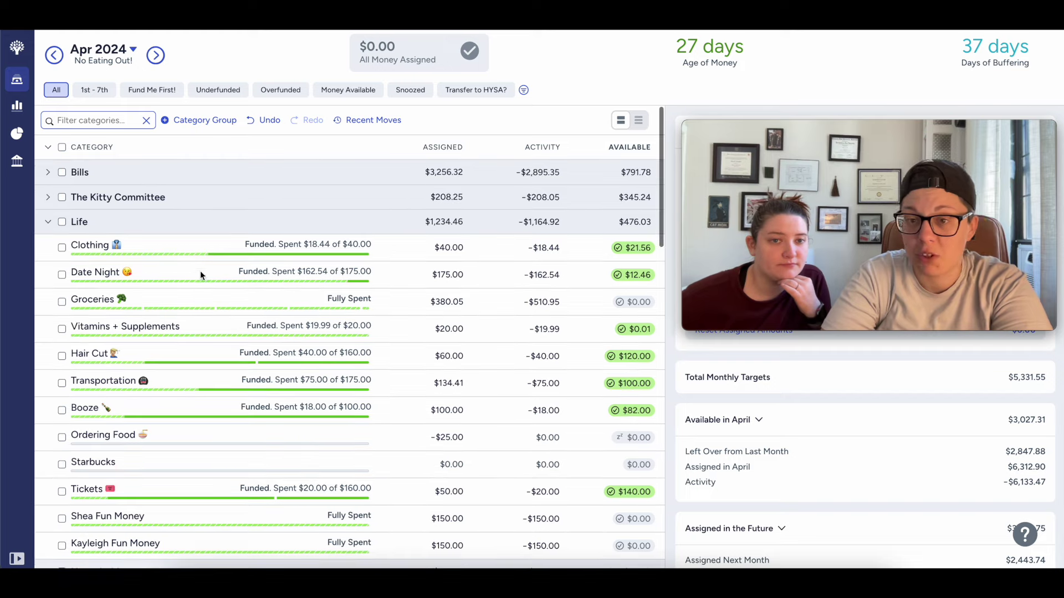
click(47, 148)
click(48, 149)
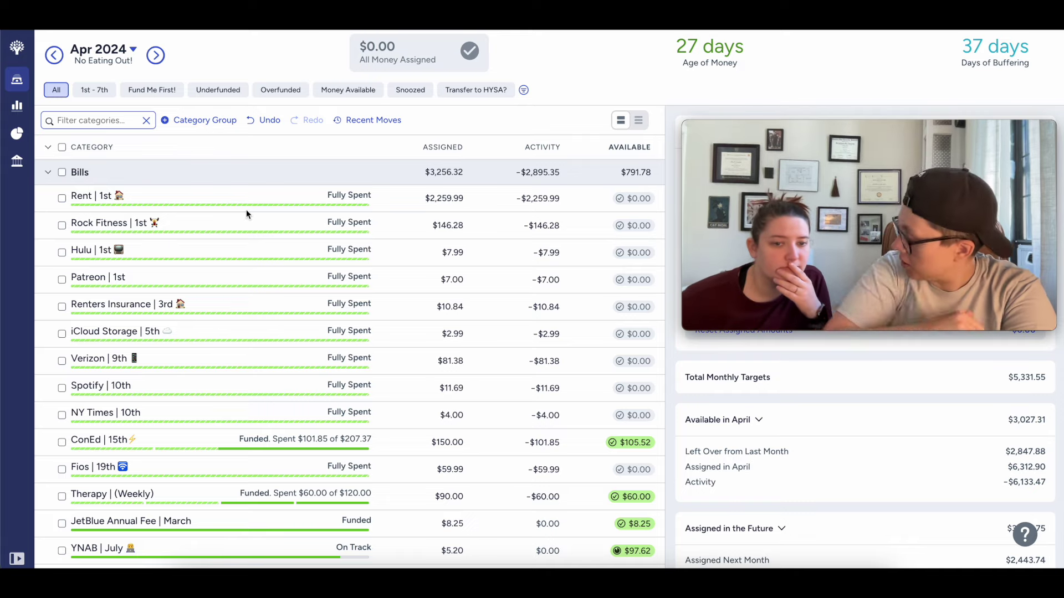
scroll(246, 214, down, 3)
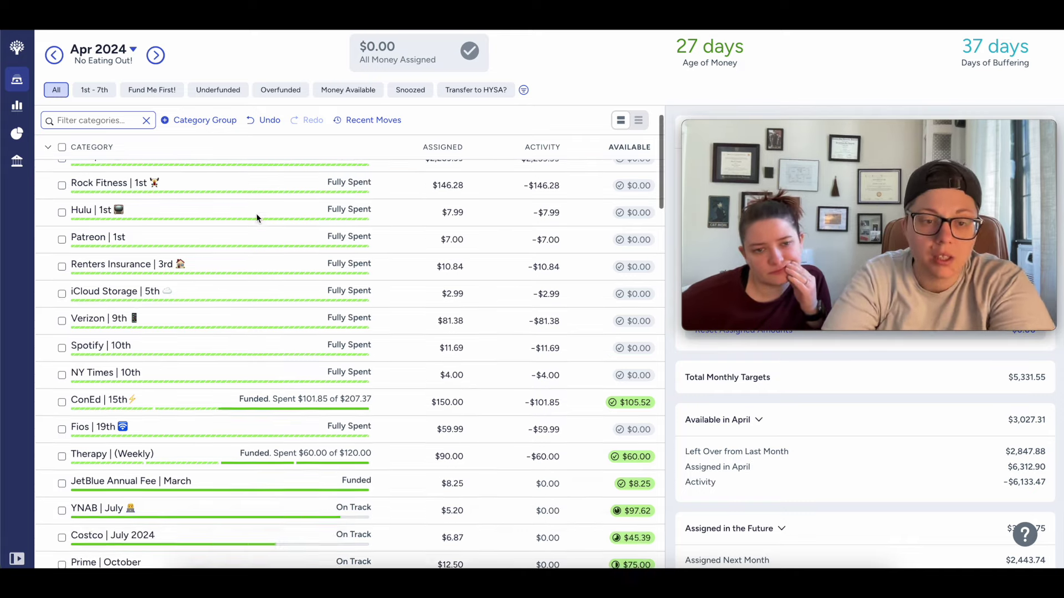
scroll(257, 214, down, 1)
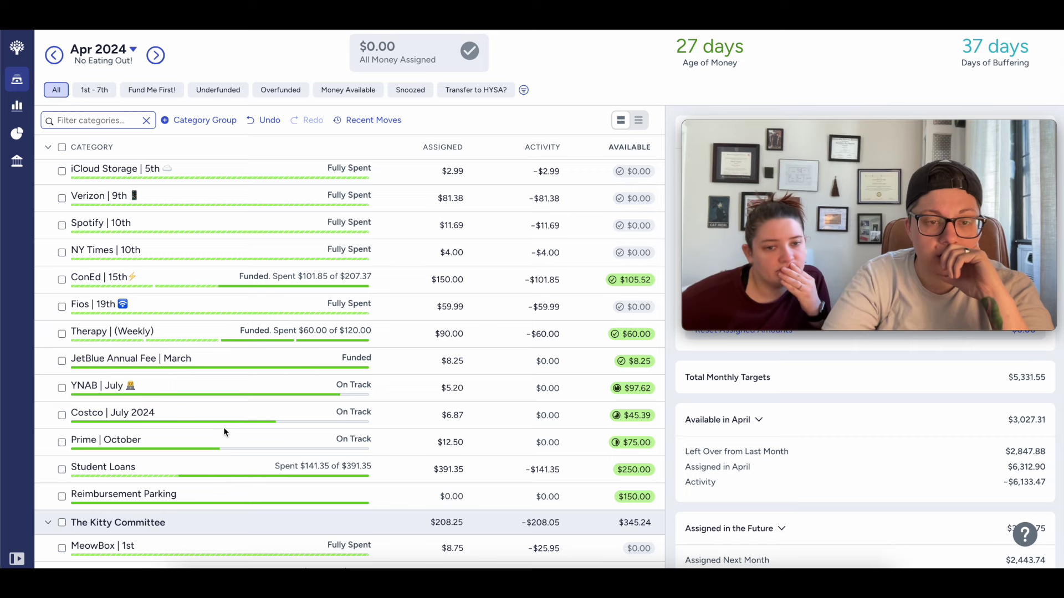
scroll(197, 317, up, 3)
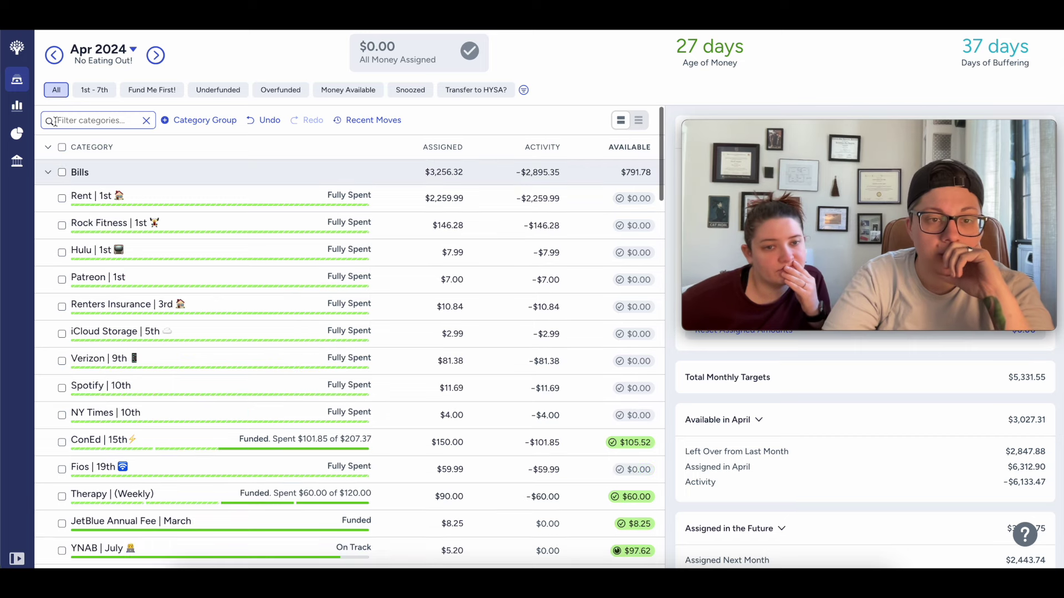
click(47, 173)
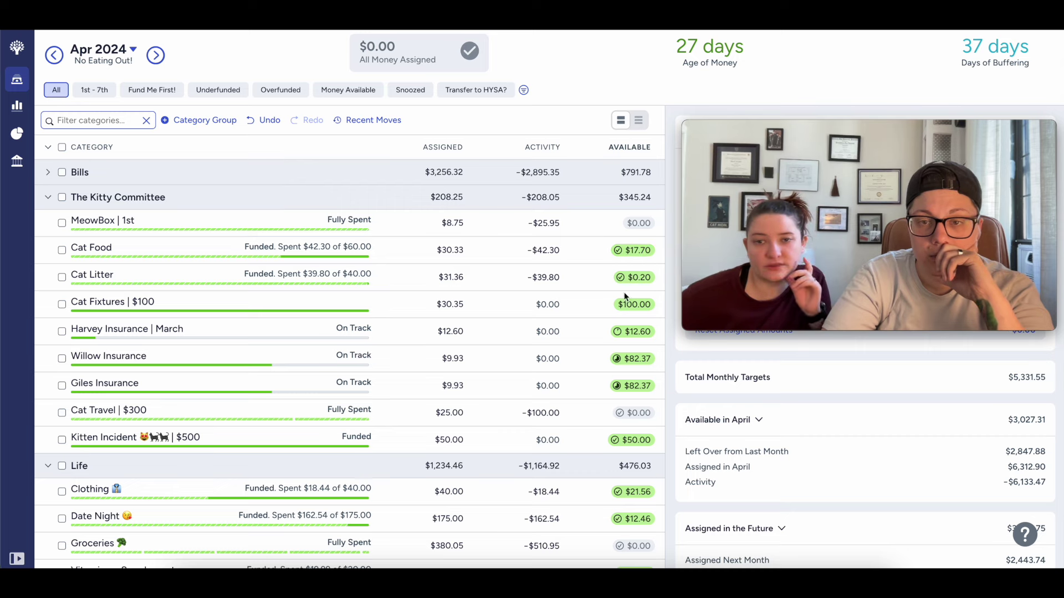
click(47, 199)
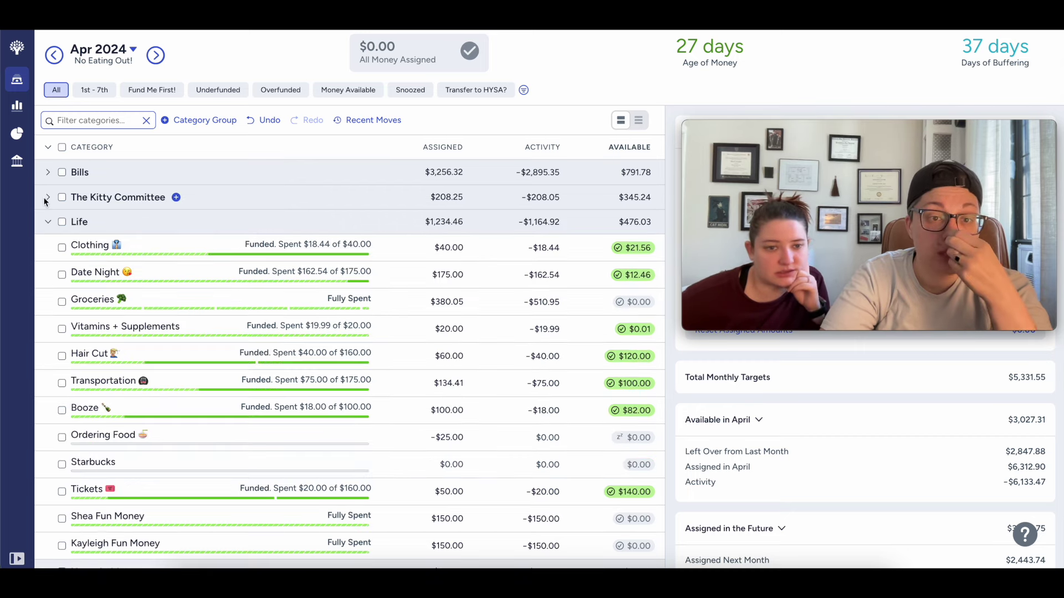
Step: Move $30.00 of the available money in the Booze category to Student Loans under Bills
scroll(274, 337, down, 1)
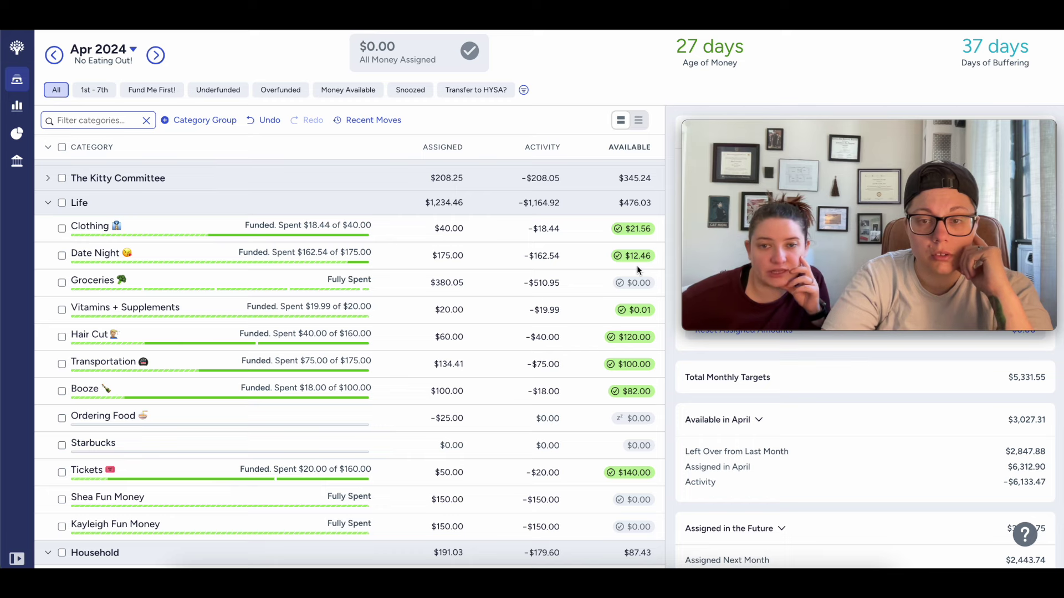
scroll(637, 266, down, 1)
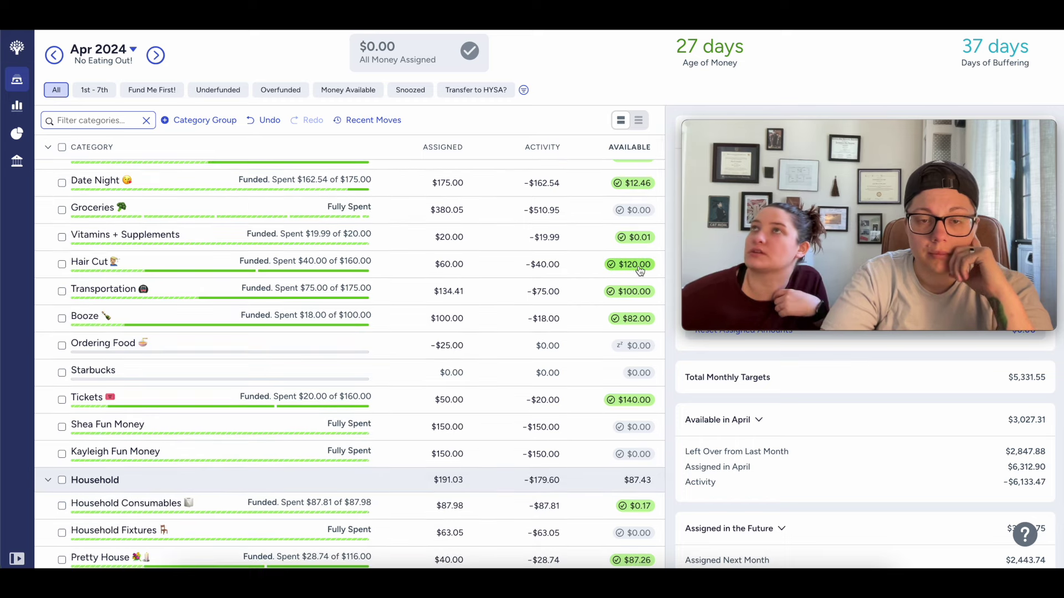
mouse_move(639, 270)
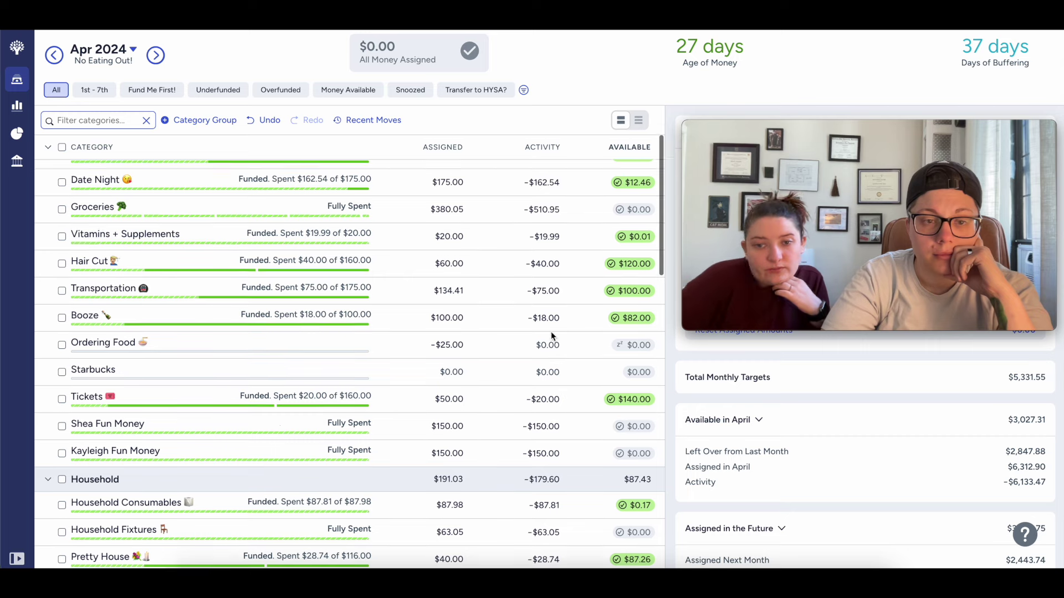
scroll(551, 331, down, 1)
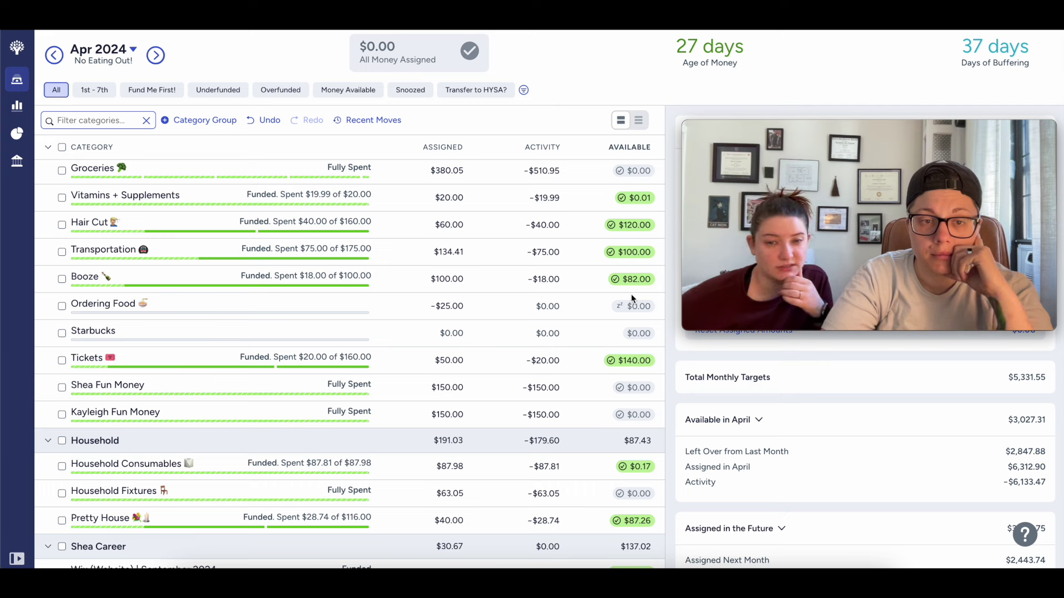
click(635, 282)
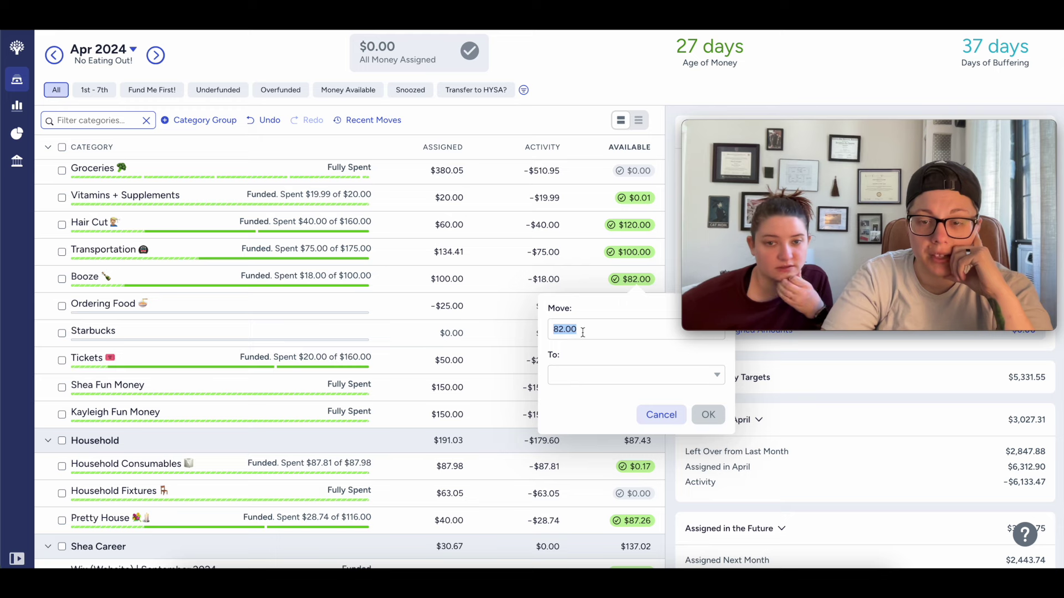
text(30)
click(584, 377)
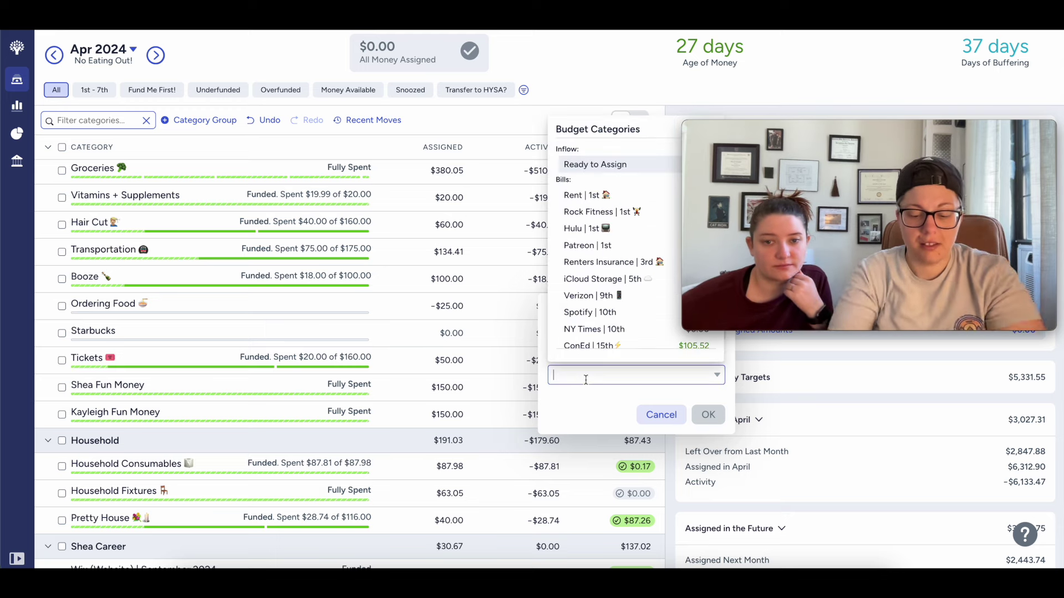
text(stud)
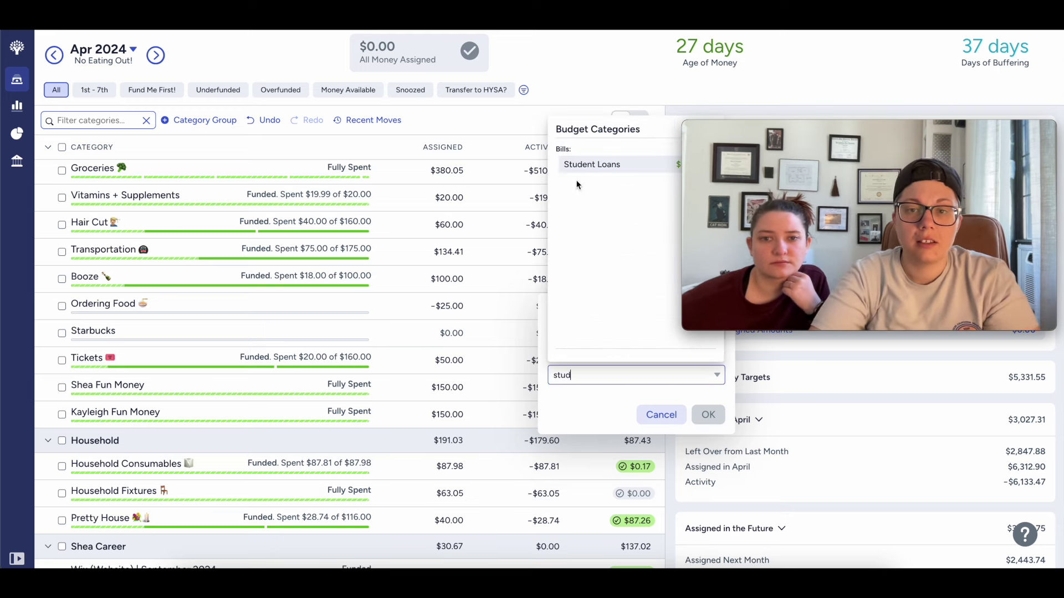
click(590, 165)
click(707, 414)
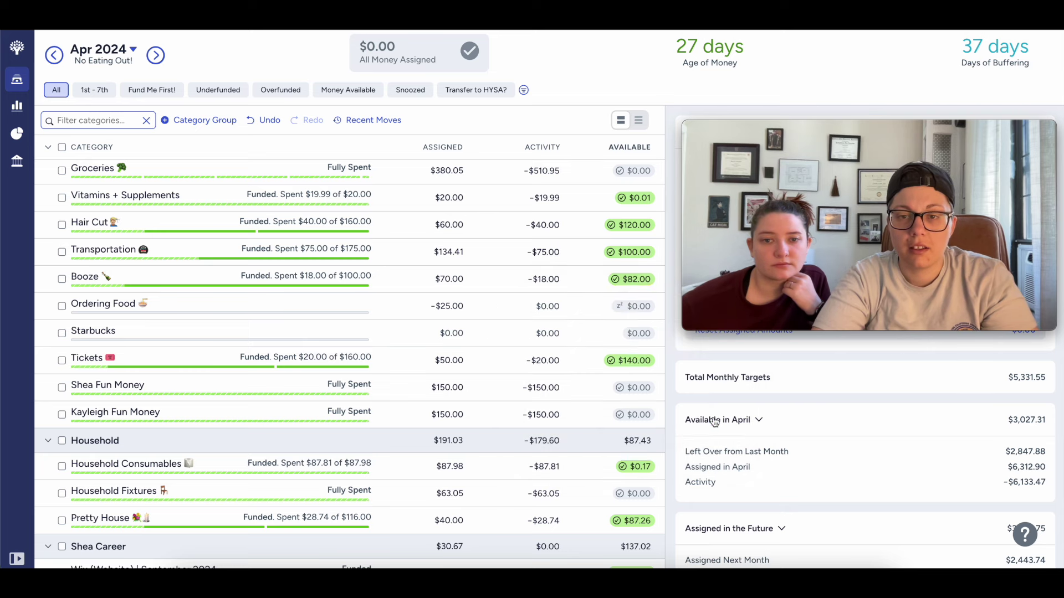
Step: Snooze this month's target for the Booze category and deselect it
click(513, 287)
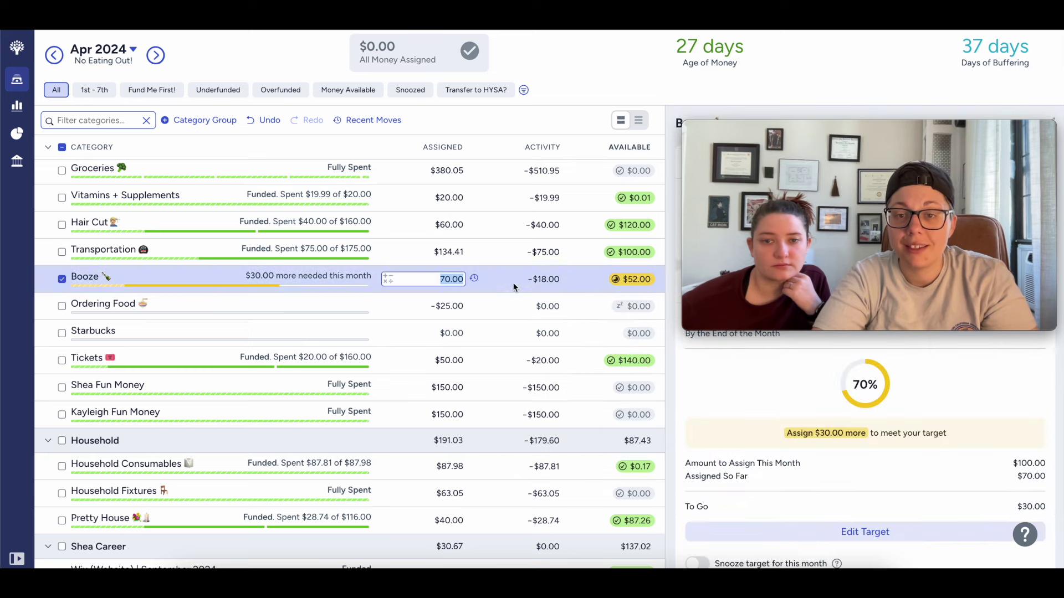
scroll(722, 476, down, 1)
click(697, 517)
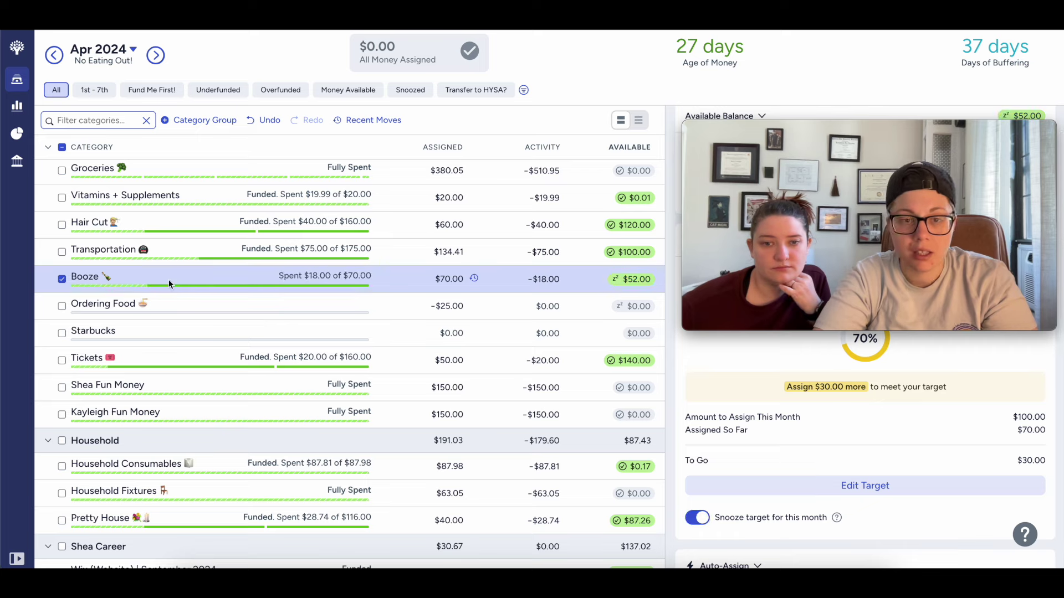
click(62, 278)
Step: Examine the available amounts in the remaining category groups from Household through Savings for more money to move
scroll(489, 358, down, 1)
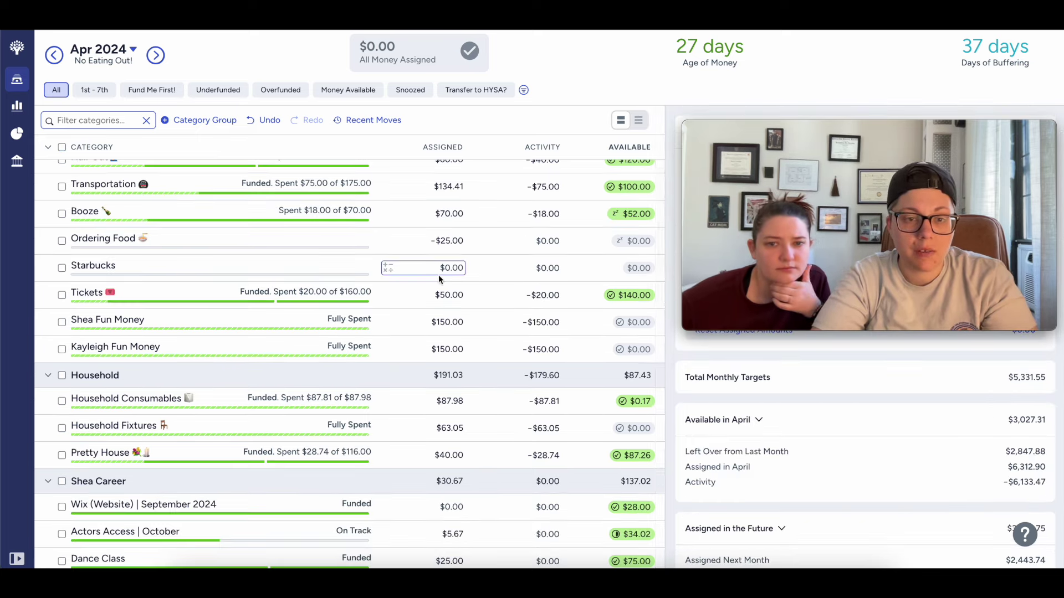
scroll(437, 274, down, 1)
scroll(437, 278, down, 1)
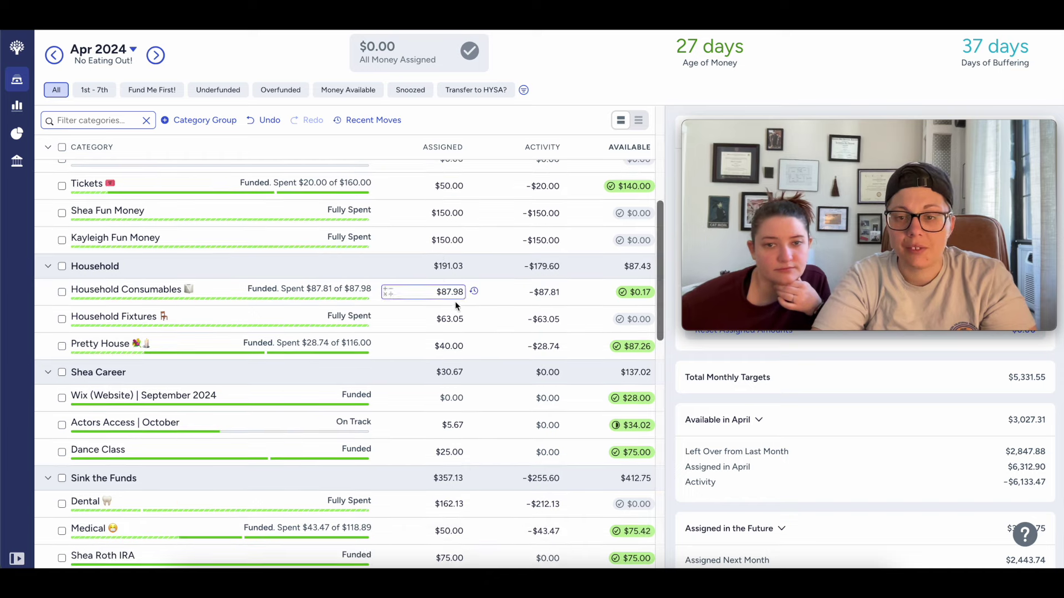
scroll(413, 304, down, 1)
scroll(325, 295, down, 1)
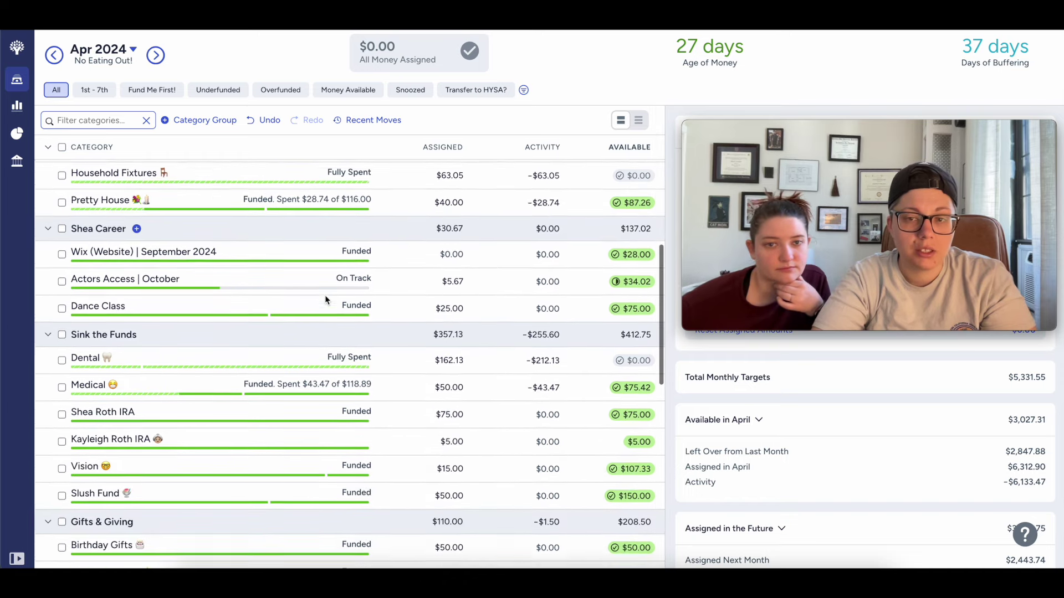
scroll(301, 298, down, 2)
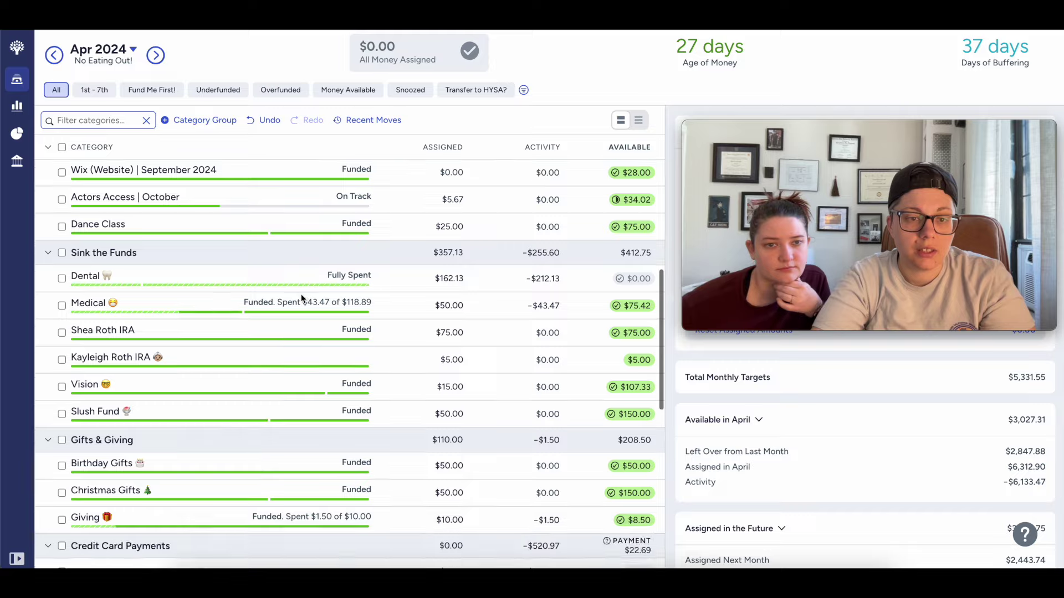
scroll(301, 298, down, 4)
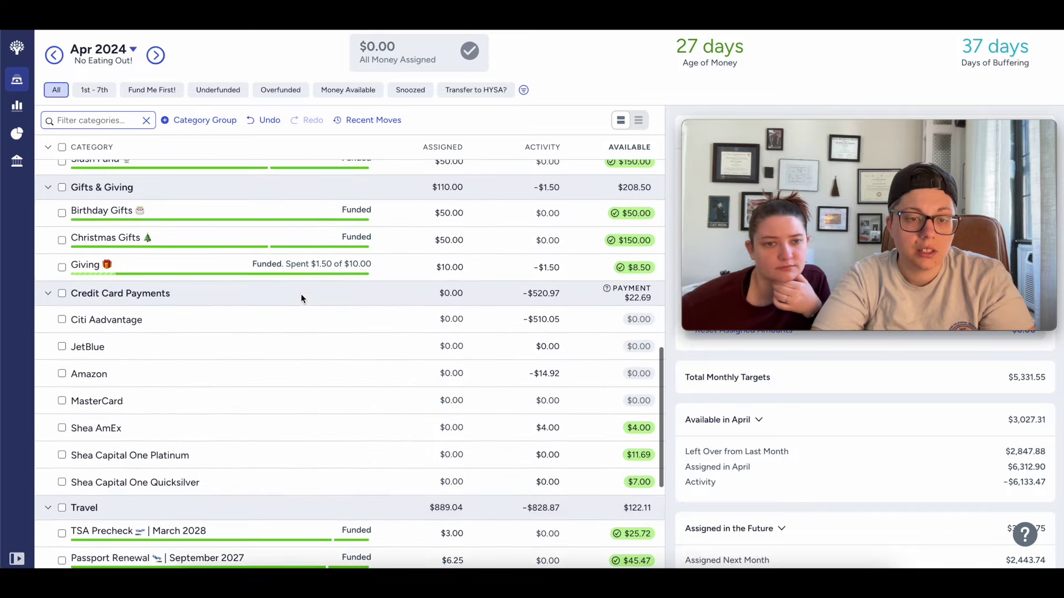
scroll(301, 298, down, 4)
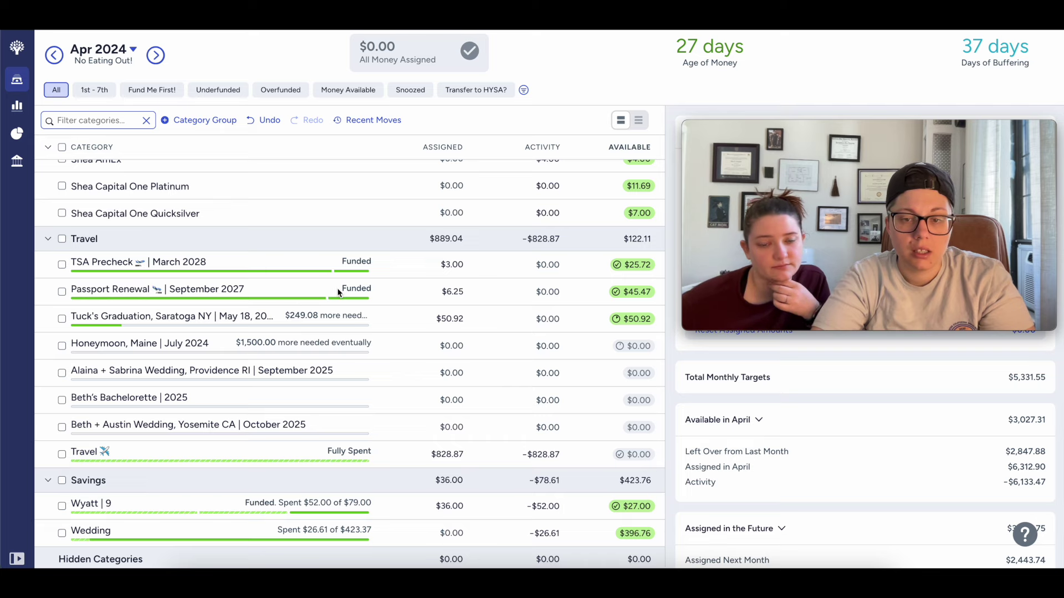
scroll(338, 289, up, 10)
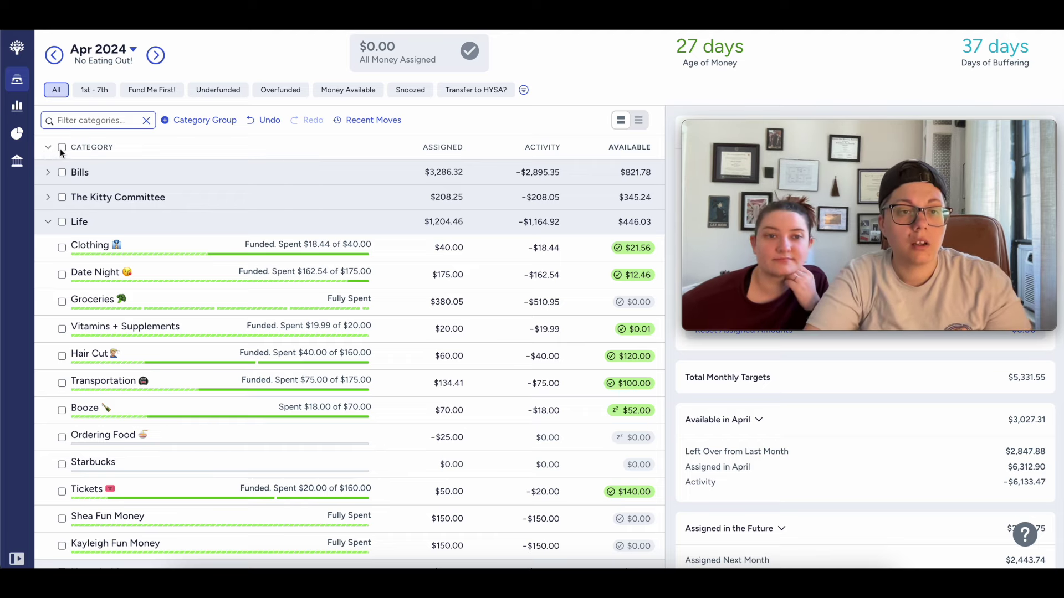
Step: Record a $280 outflow in Main Checking dated 04/26/2024 to Immediate Savings, categorised as Bills: Student Loans
drag(35, 142, 135, 149)
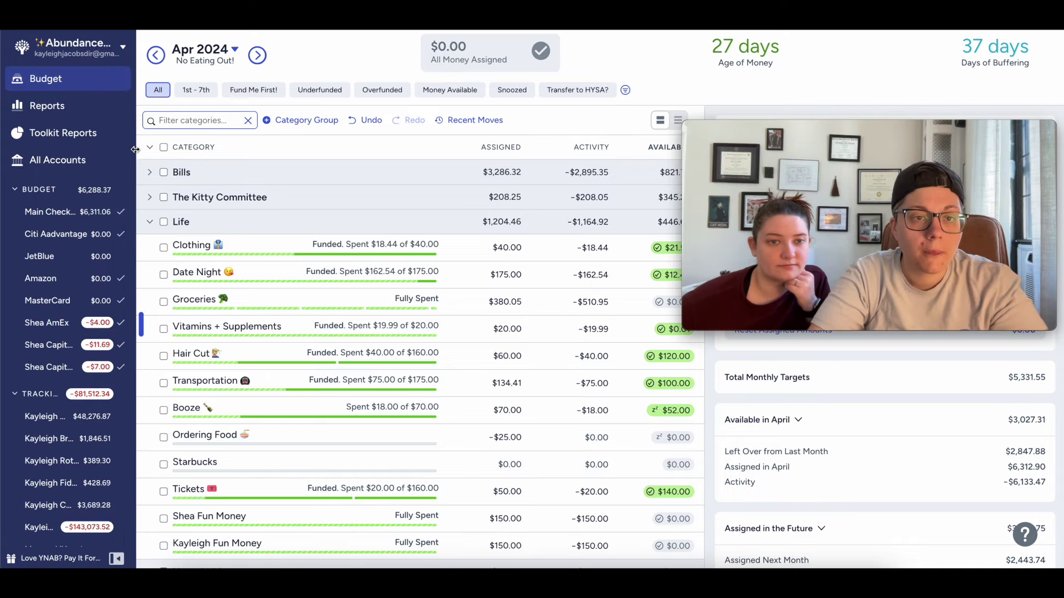
click(55, 217)
click(183, 139)
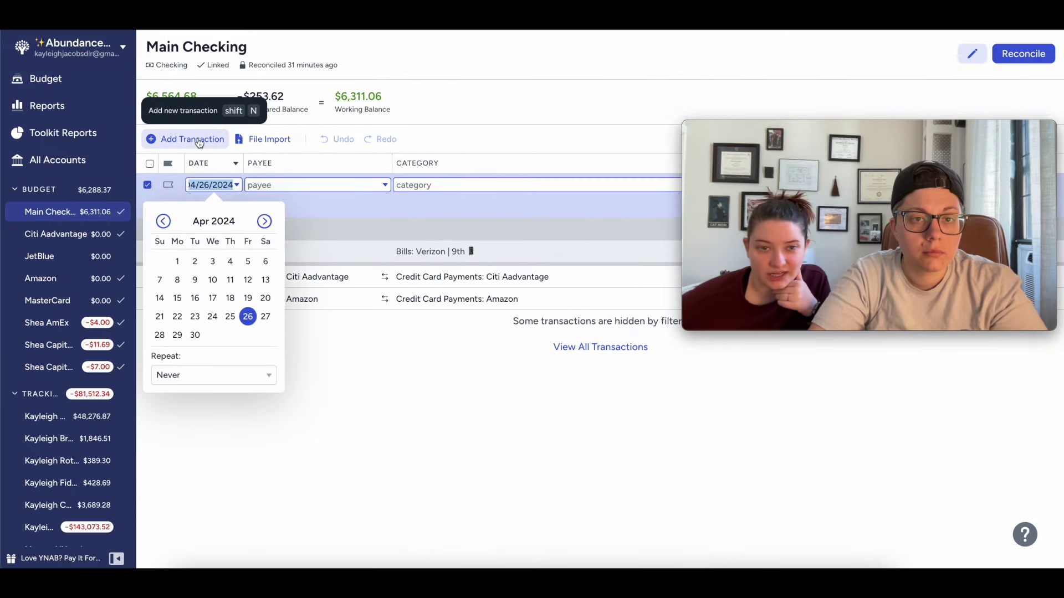
click(248, 317)
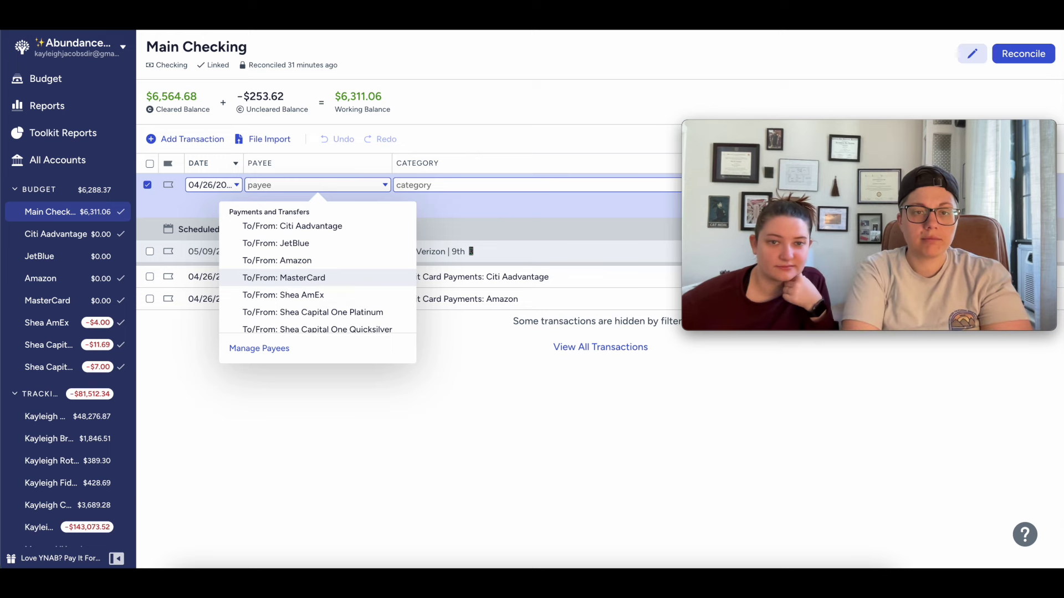
text(imm)
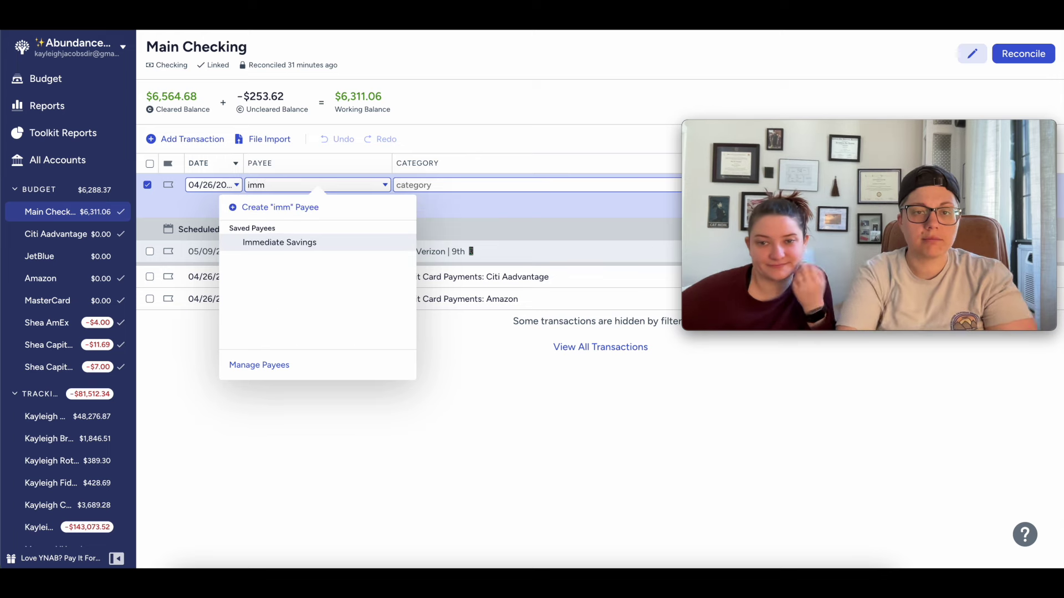
click(299, 244)
drag(848, 129, 841, 346)
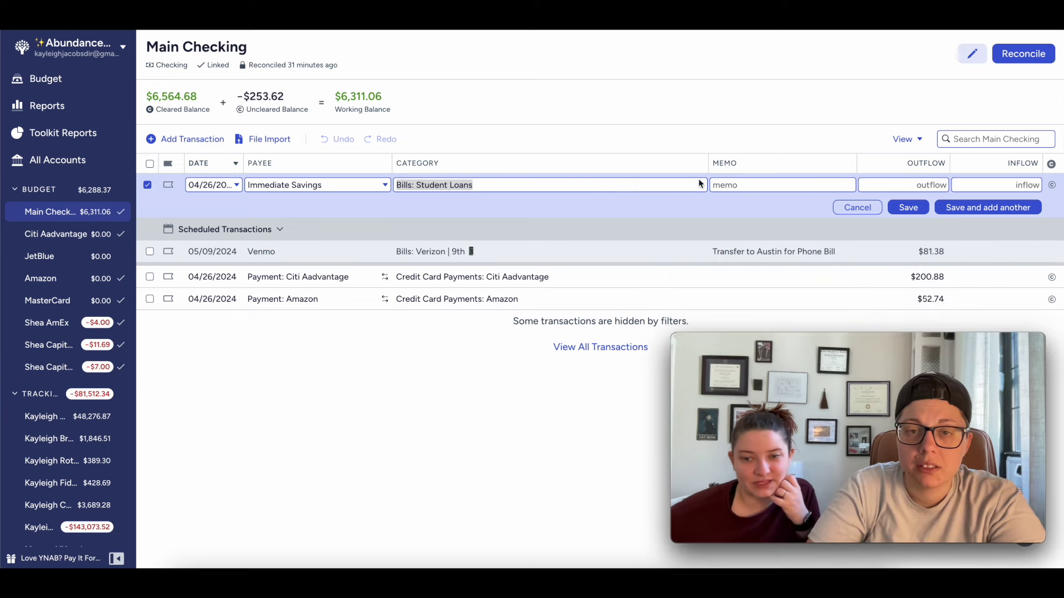
click(909, 186)
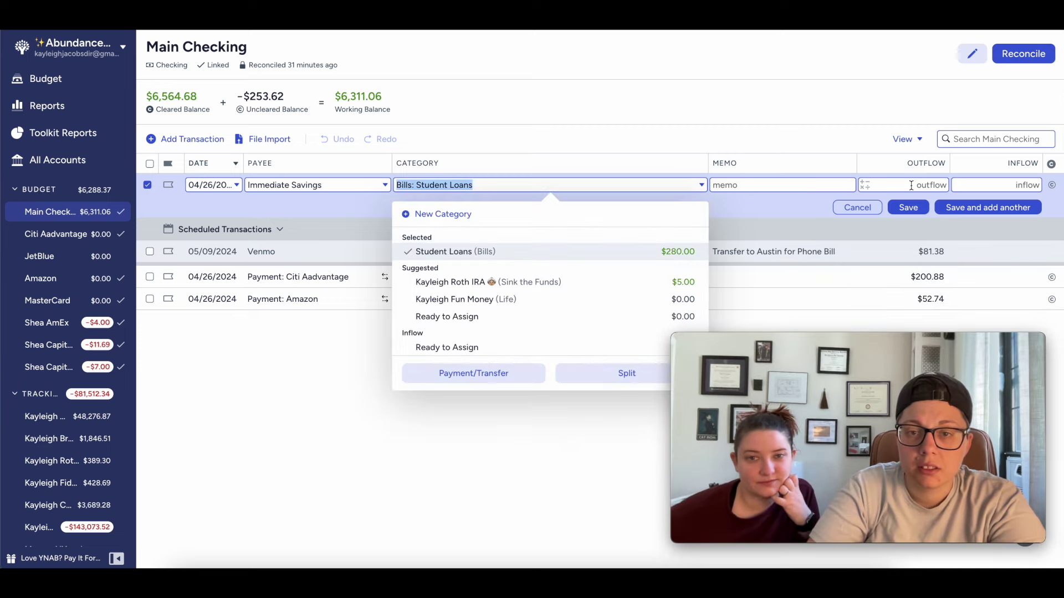
click(911, 186)
text(280)
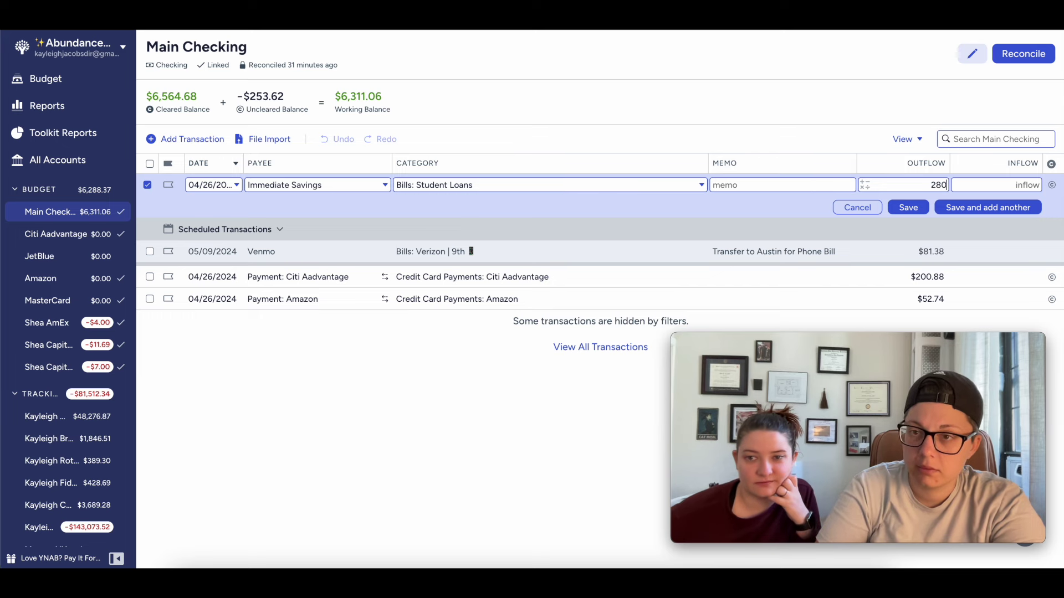
click(909, 209)
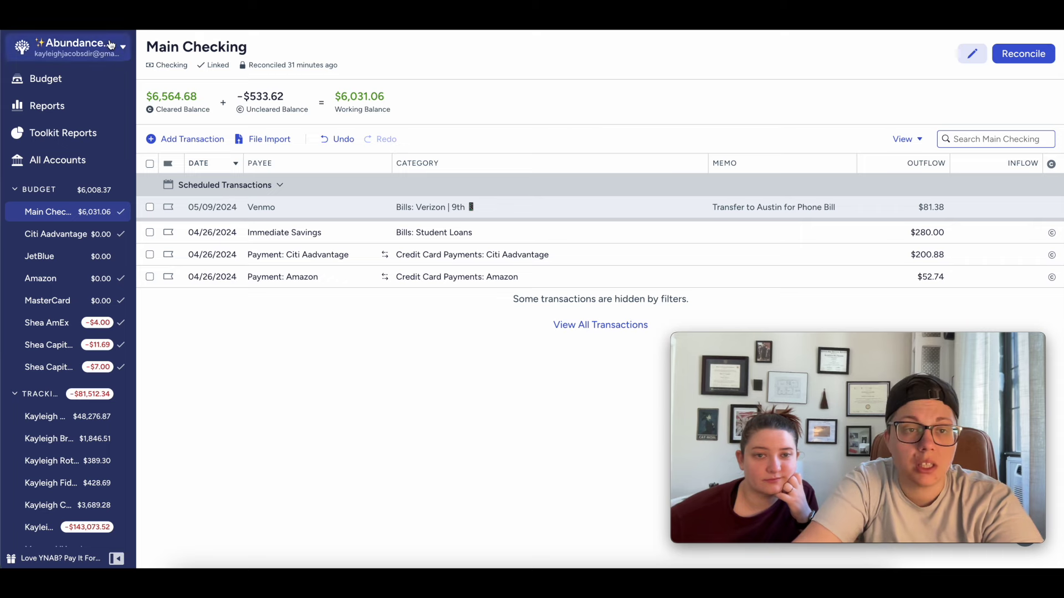
Step: Review the April budget's Life and Household categories, and expand Bills to check the Student Loans amounts
click(55, 84)
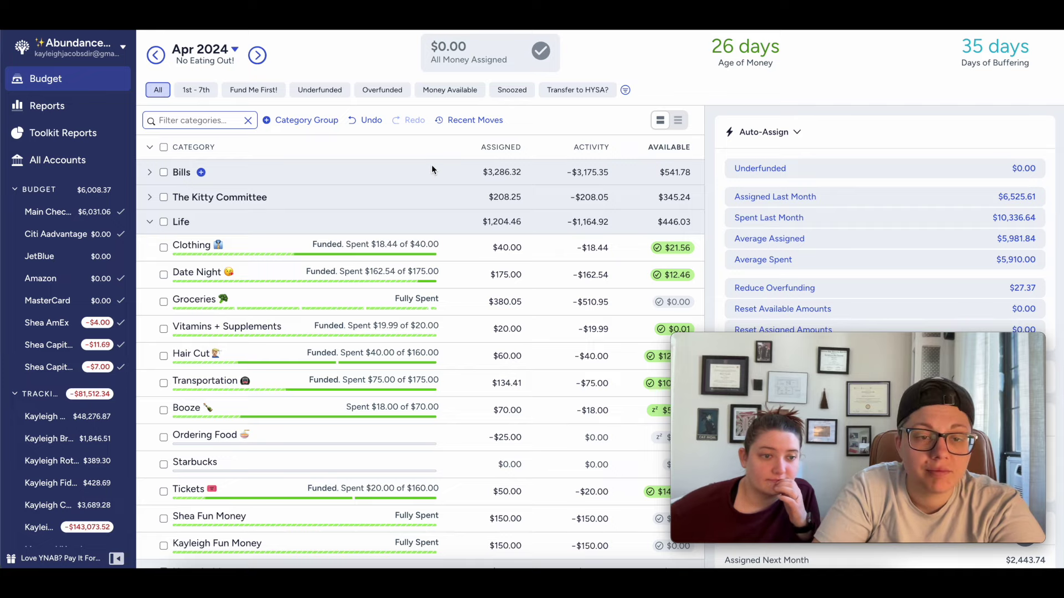
scroll(429, 168, down, 5)
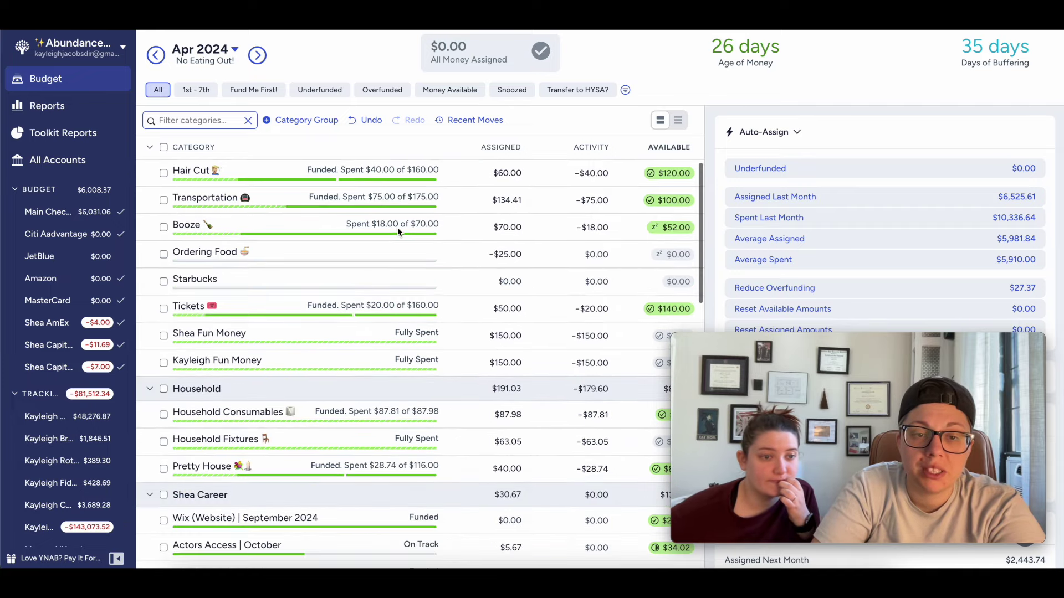
scroll(394, 227, up, 1)
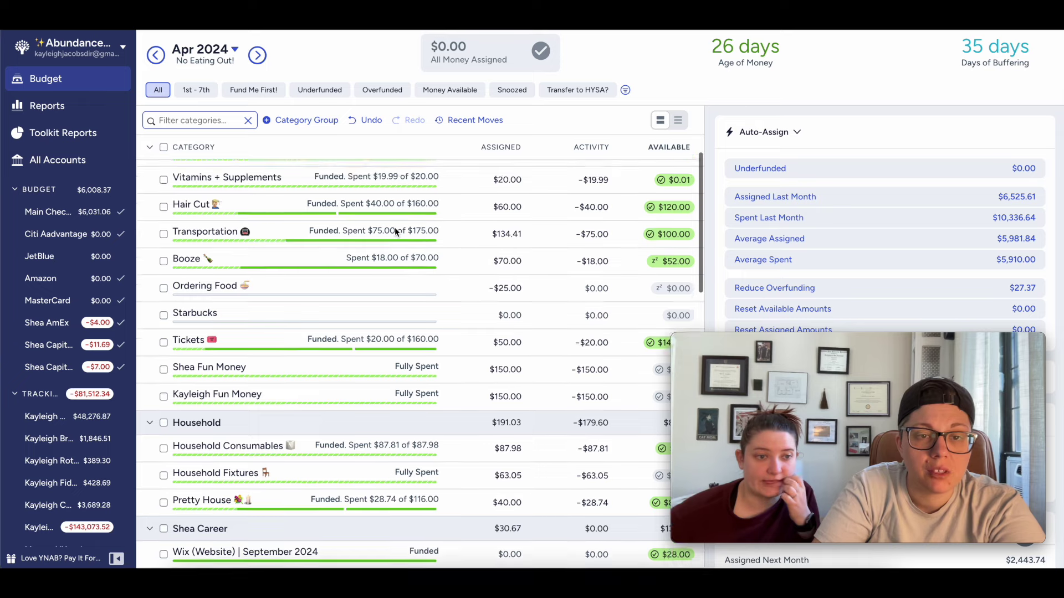
scroll(355, 349, up, 4)
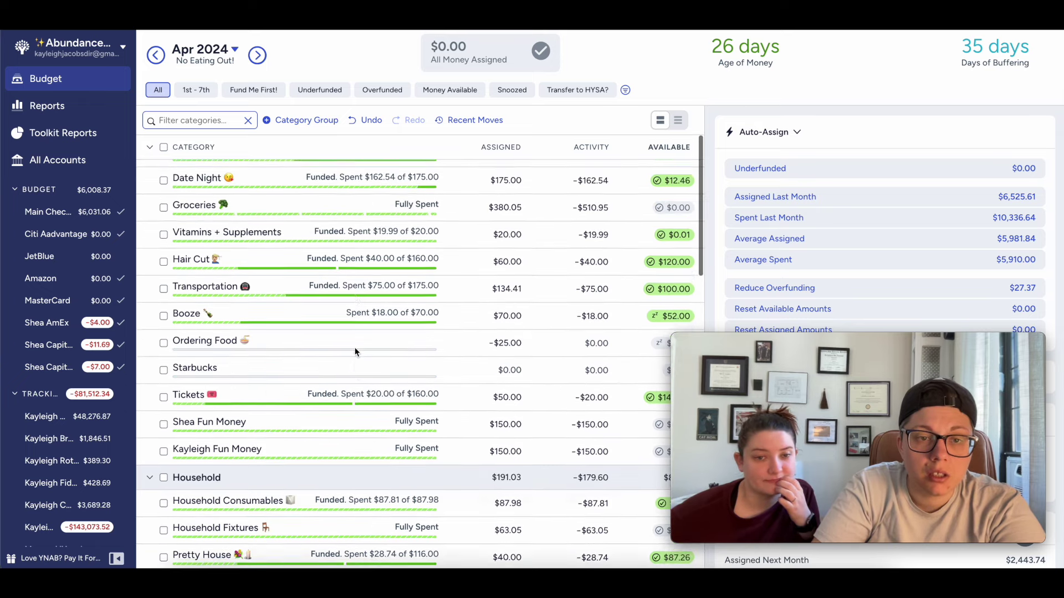
click(149, 174)
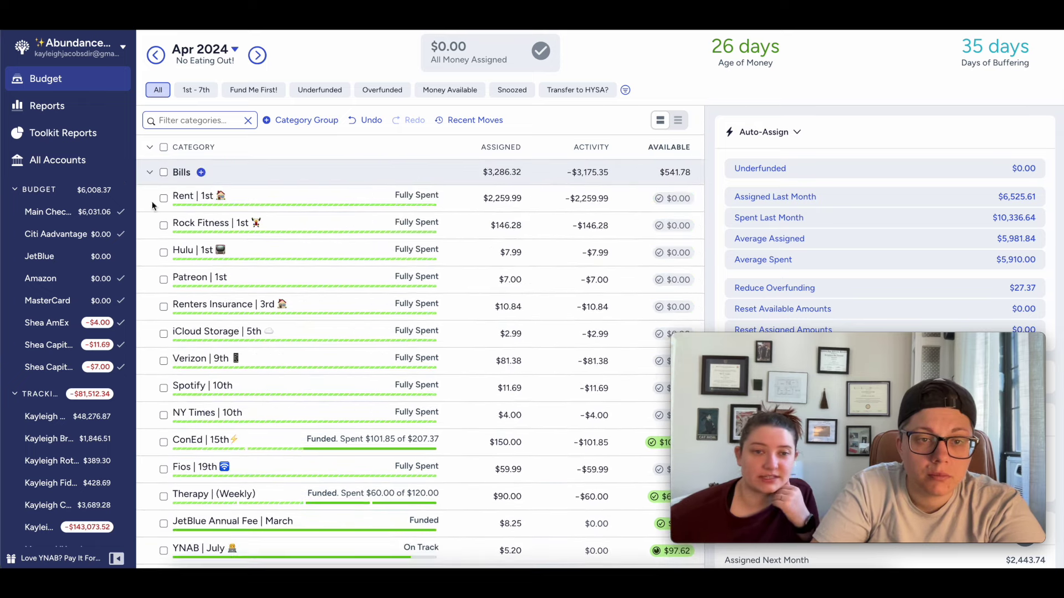
scroll(294, 420, down, 5)
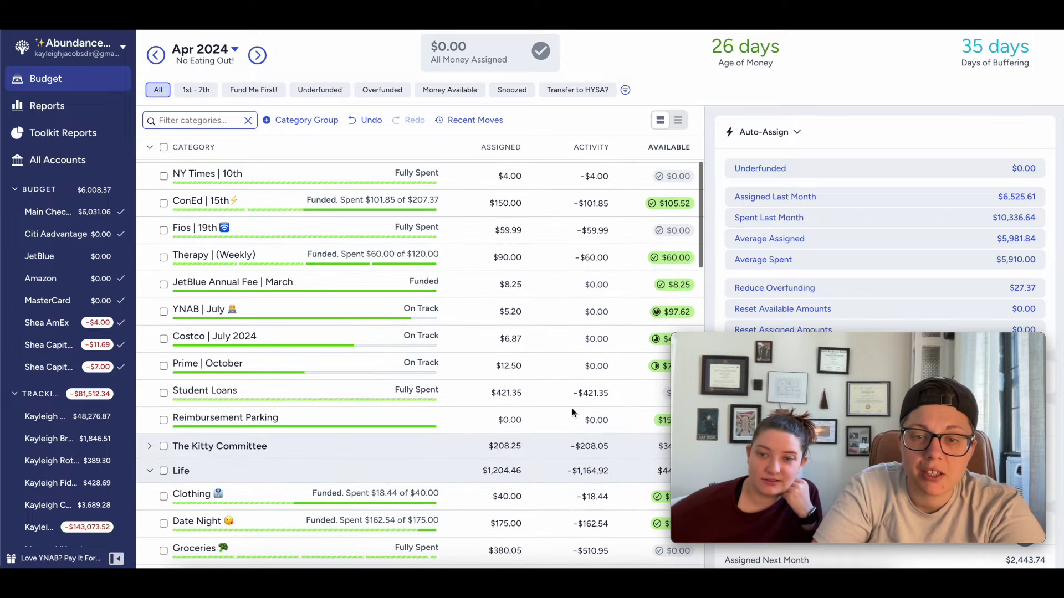
scroll(540, 405, up, 5)
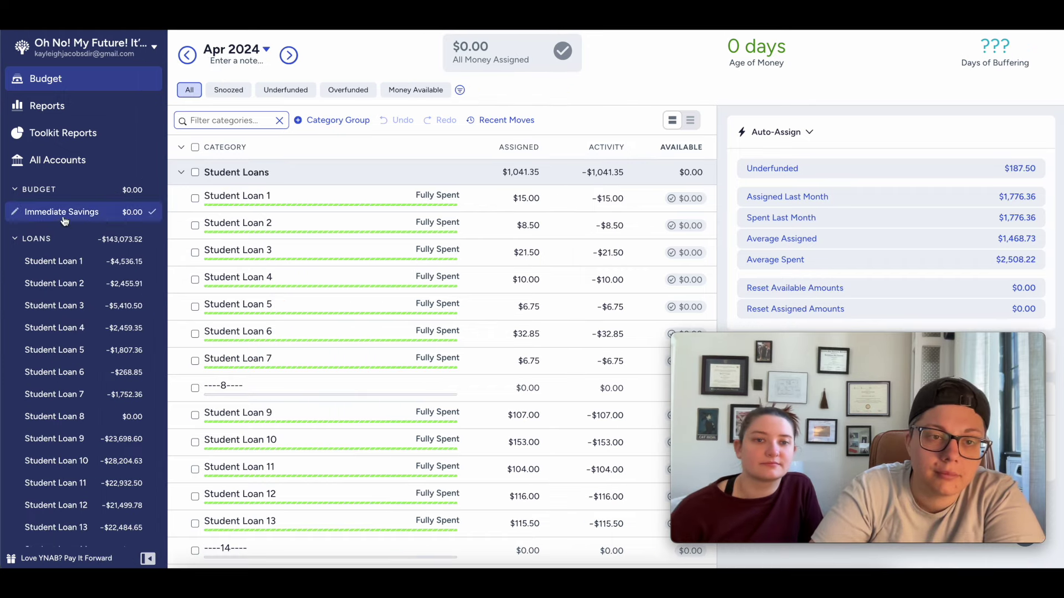
Step: Record a $300 Paycheck inflow in Immediate Savings dated 04/26/2024, categorised as Ready to Assign
click(65, 213)
click(186, 142)
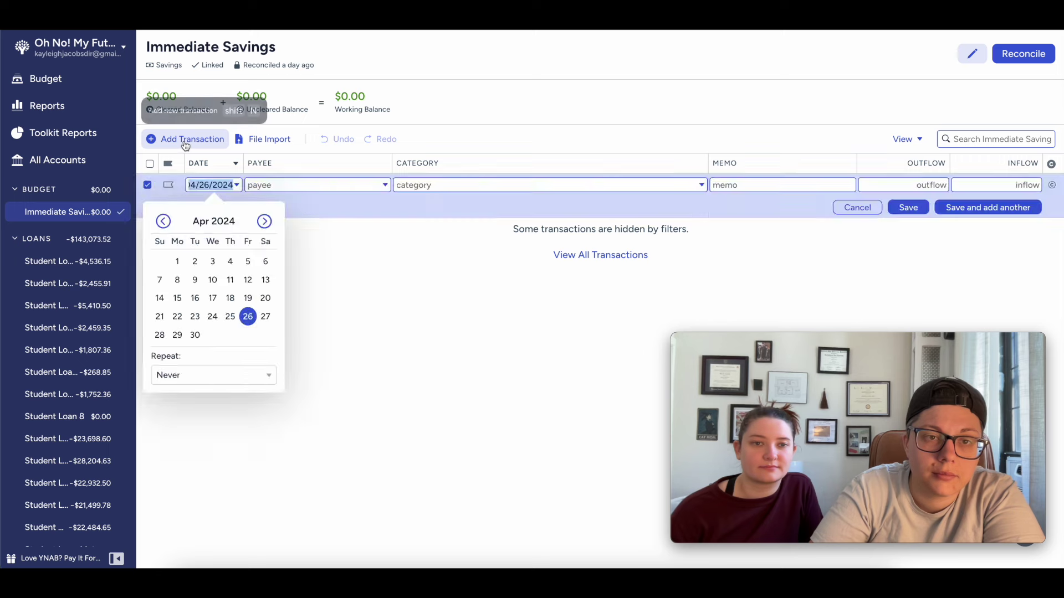
click(247, 318)
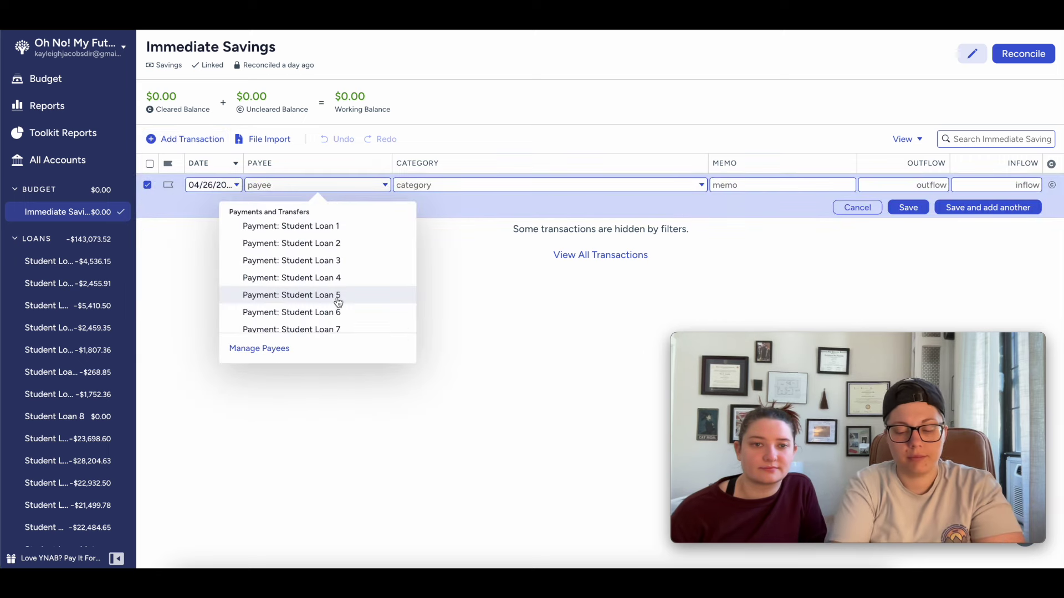
text(pay)
key(Tab)
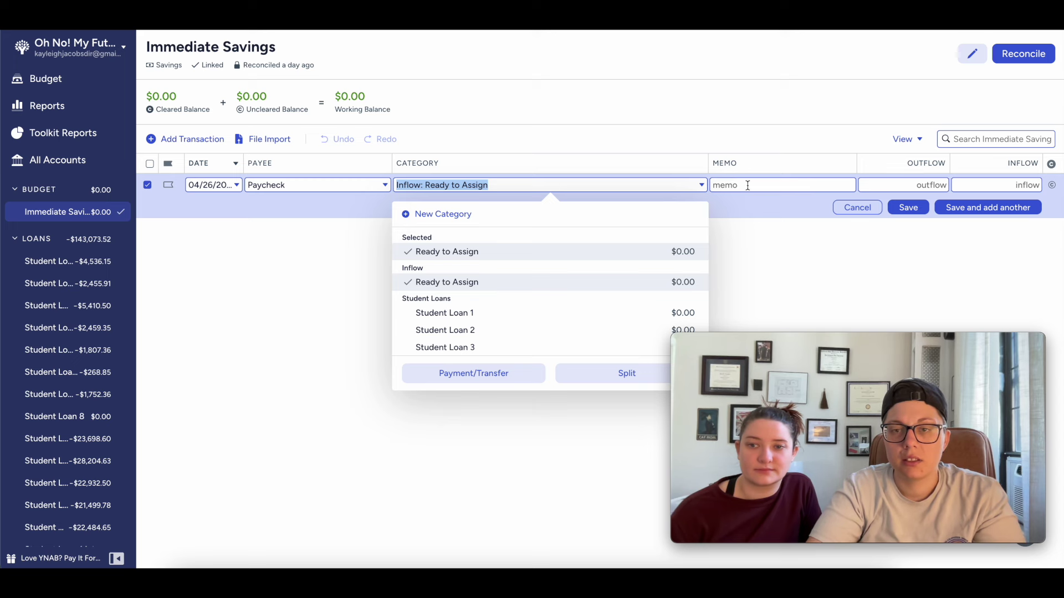
click(988, 180)
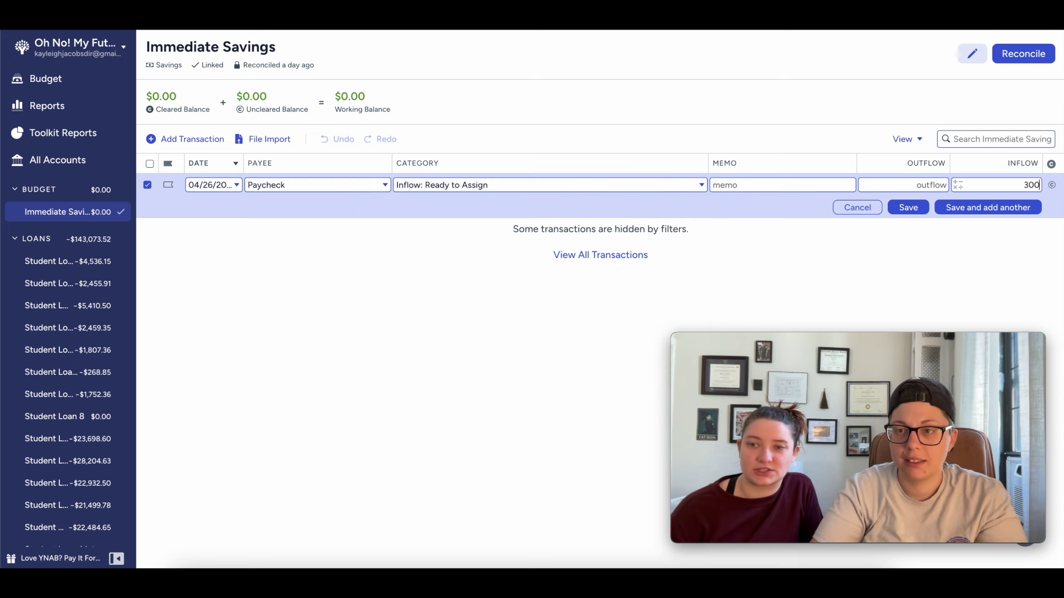
click(908, 207)
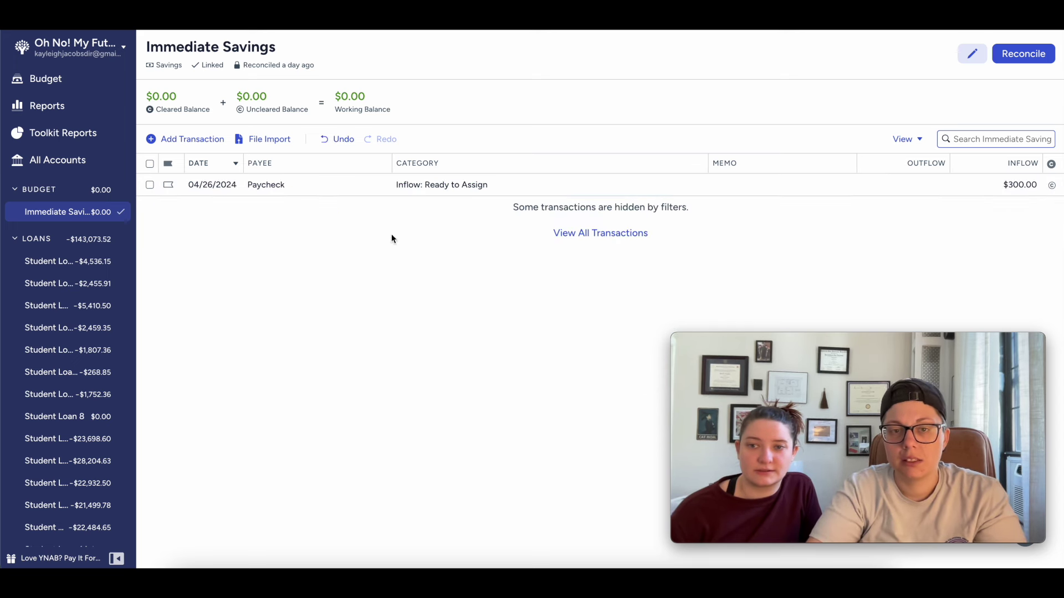
Step: Record a $280 inflow from Main Checking in Immediate Savings dated 04/26/2024, categorised as Ready to Assign
click(183, 139)
click(248, 317)
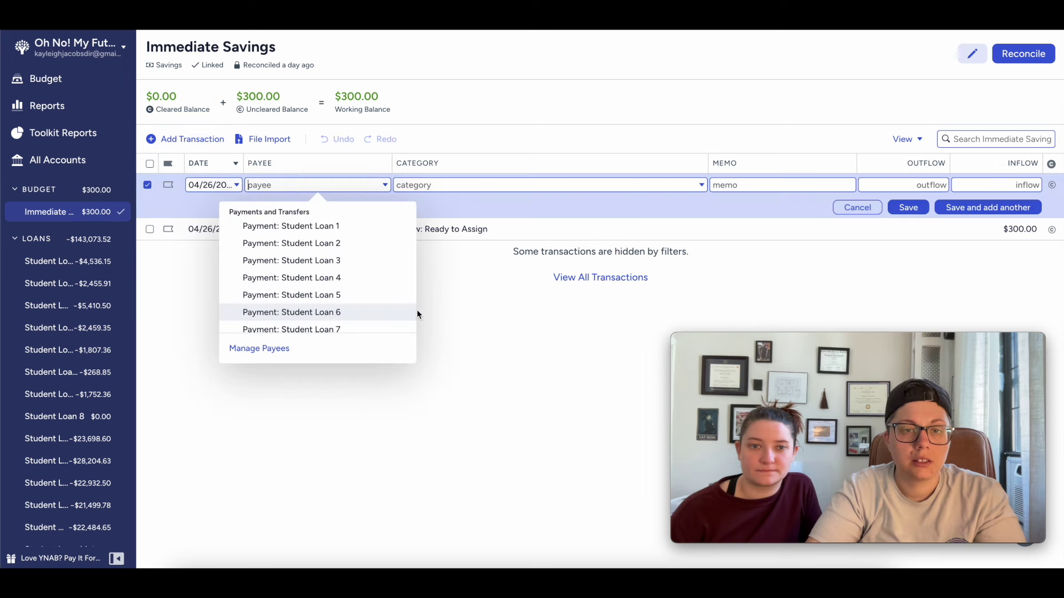
text(Main)
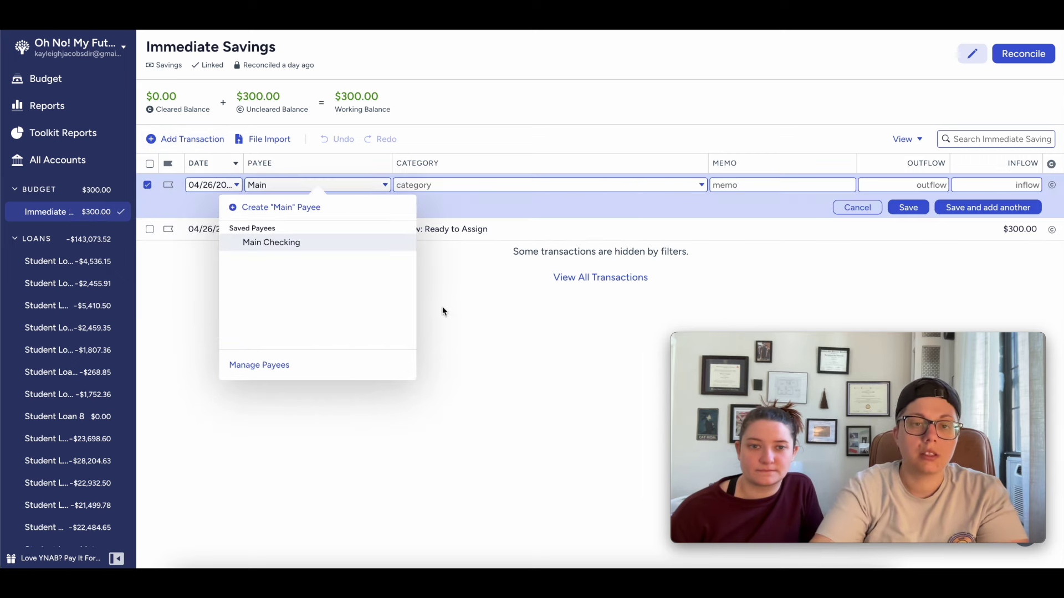
click(299, 242)
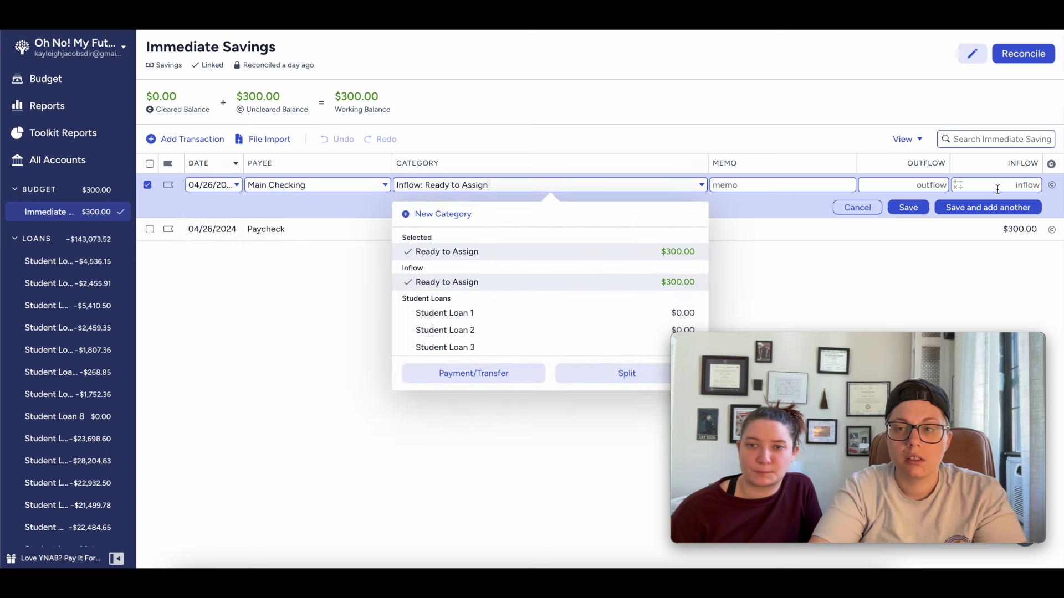
click(975, 185)
text(280)
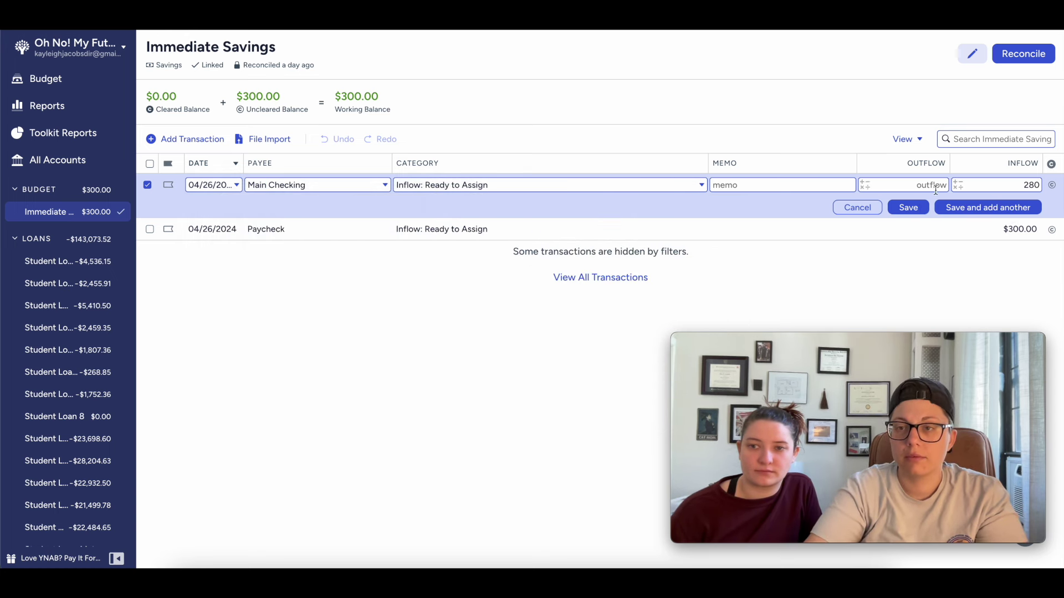
click(908, 207)
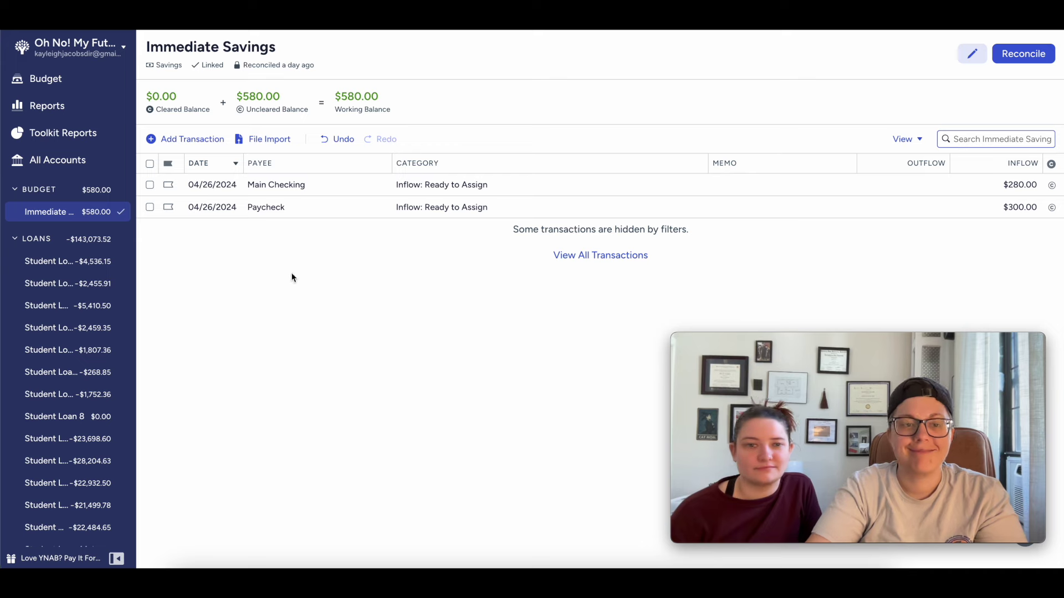
Step: Auto-assign the underfunded $187.50 to Student Loan 15 in the April budget
click(67, 82)
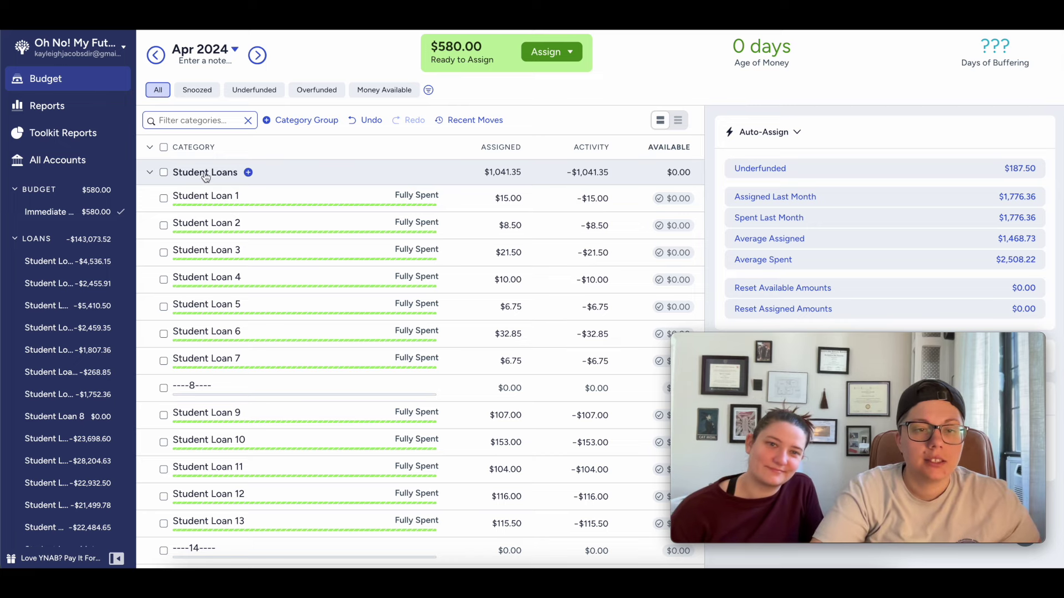
mouse_move(678, 340)
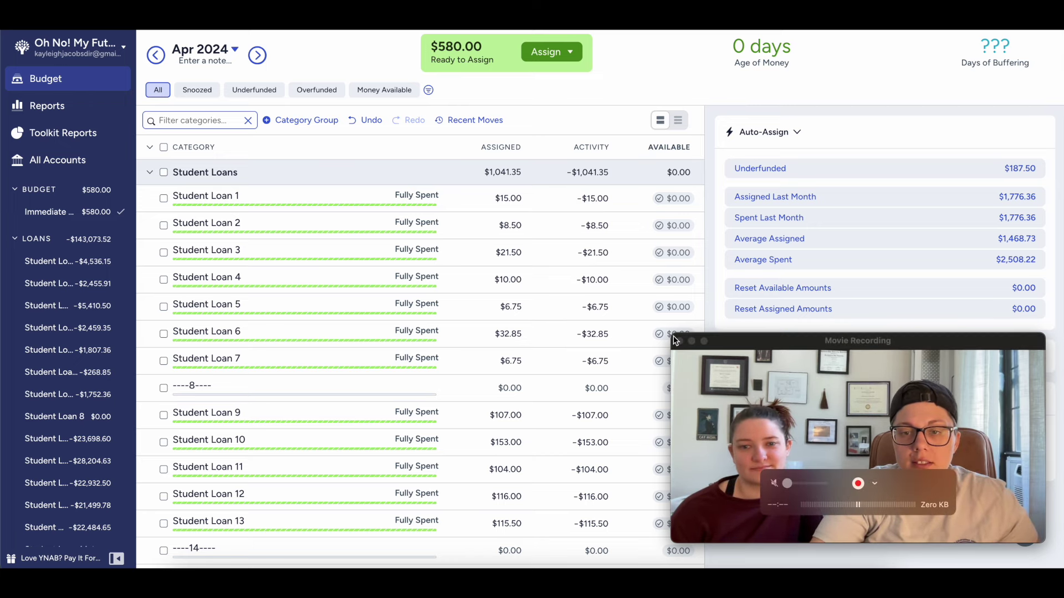
drag(669, 333, 716, 353)
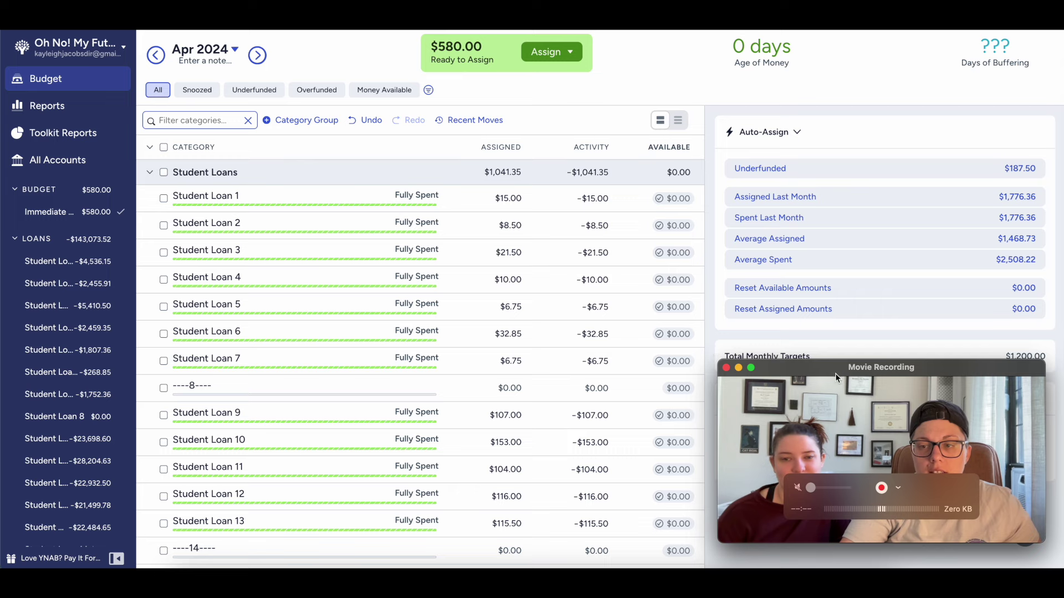
drag(835, 366, 848, 376)
scroll(388, 371, down, 1)
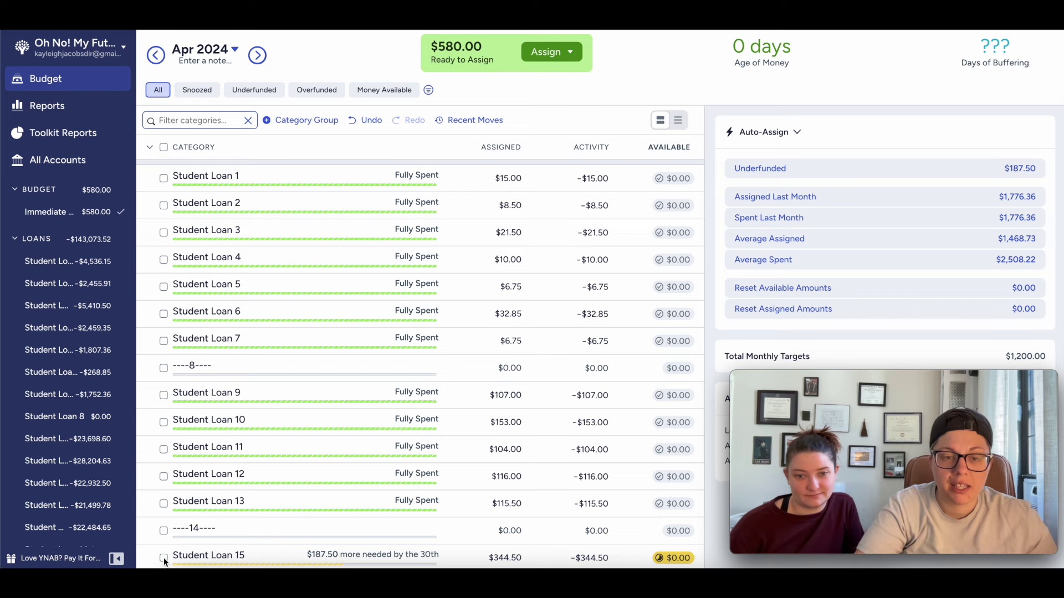
click(831, 168)
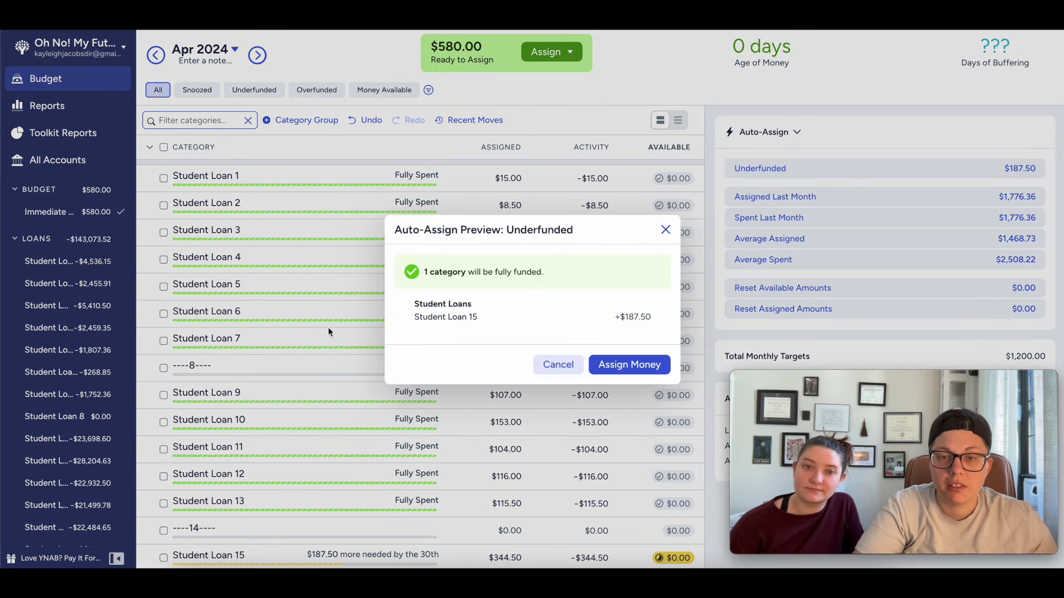
click(641, 365)
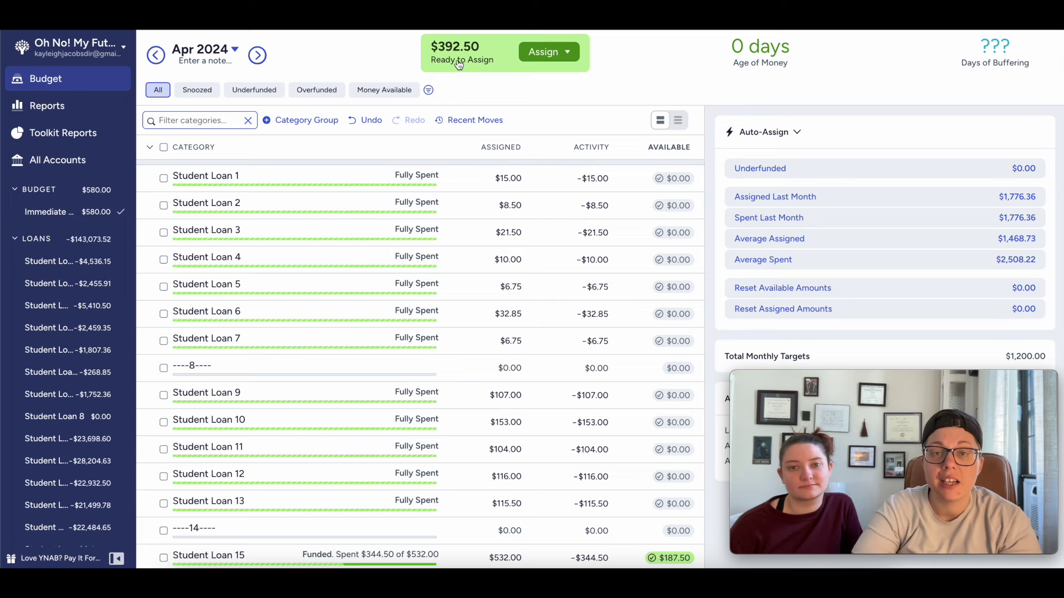
Step: Add $392.50 to the amount assigned to Student Loan 15 and deselect the category
click(515, 558)
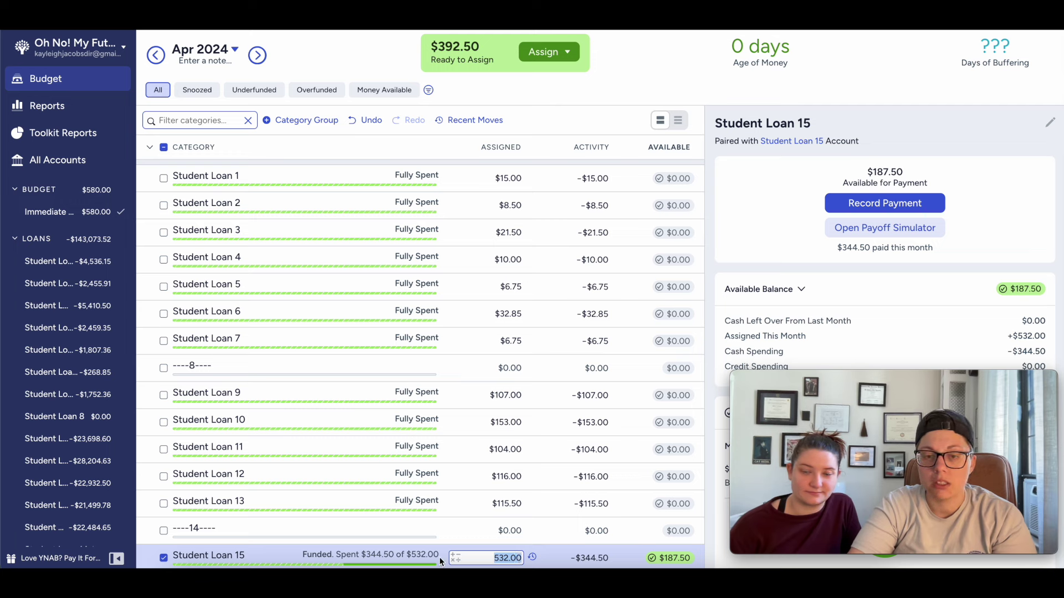
text(+392.5)
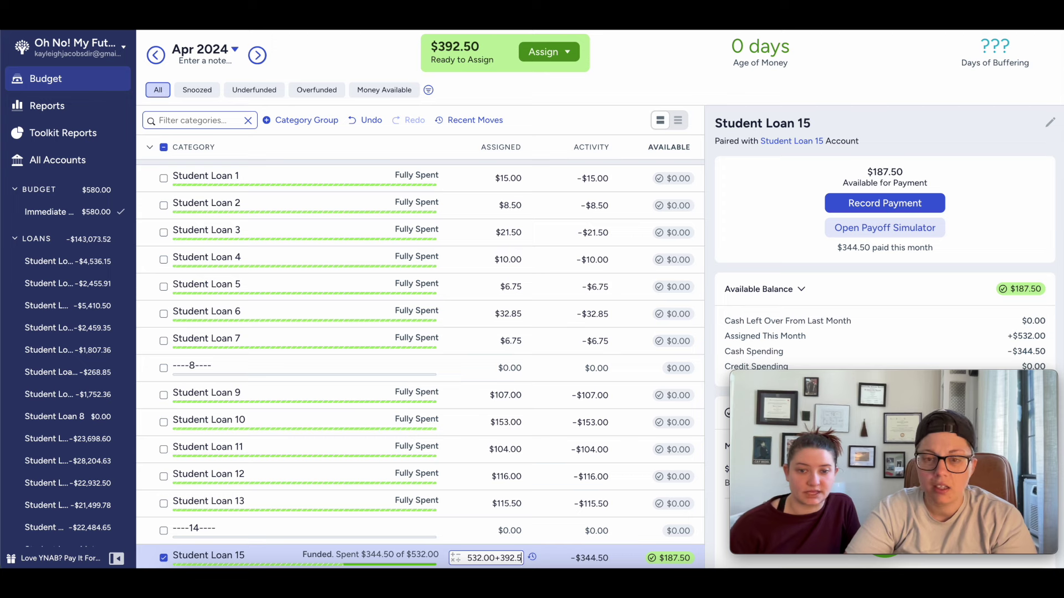
key(Return)
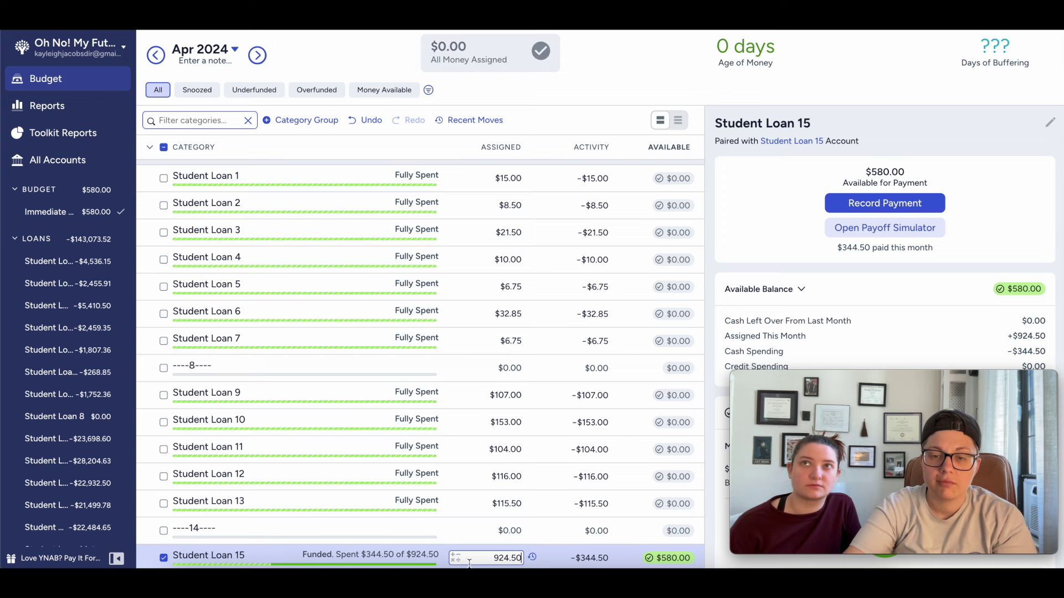
click(164, 559)
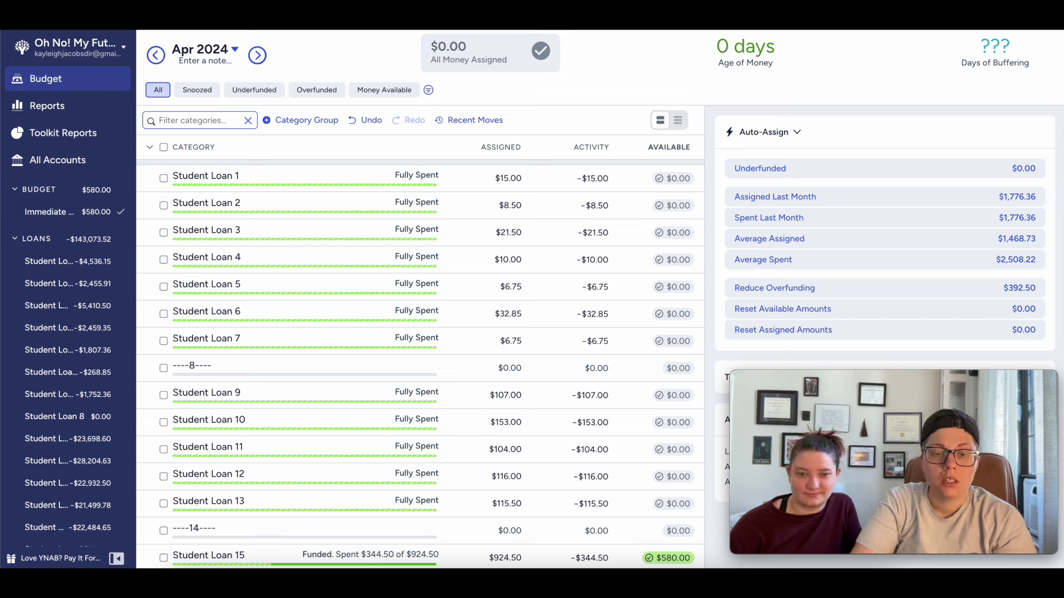
Step: Open the Student Loan 15 account from the list of loan accounts
scroll(89, 343, down, 1)
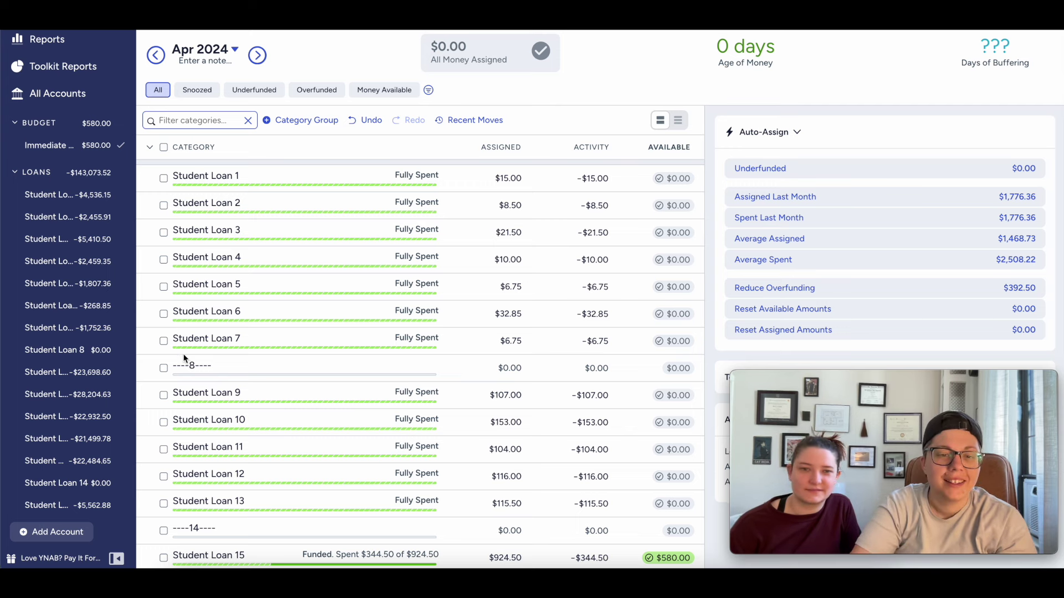
click(61, 506)
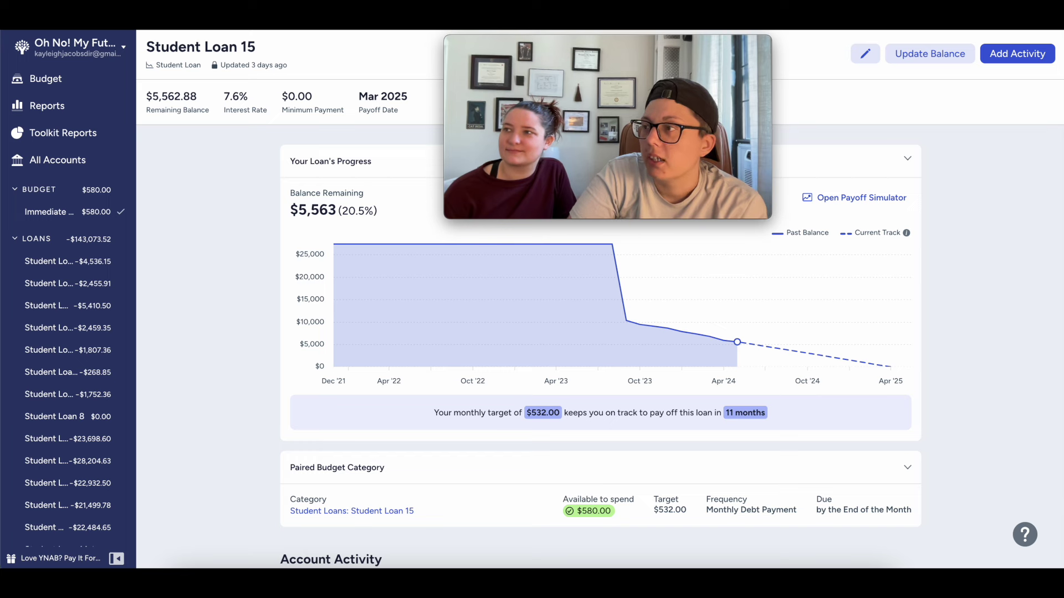
scroll(86, 349, down, 2)
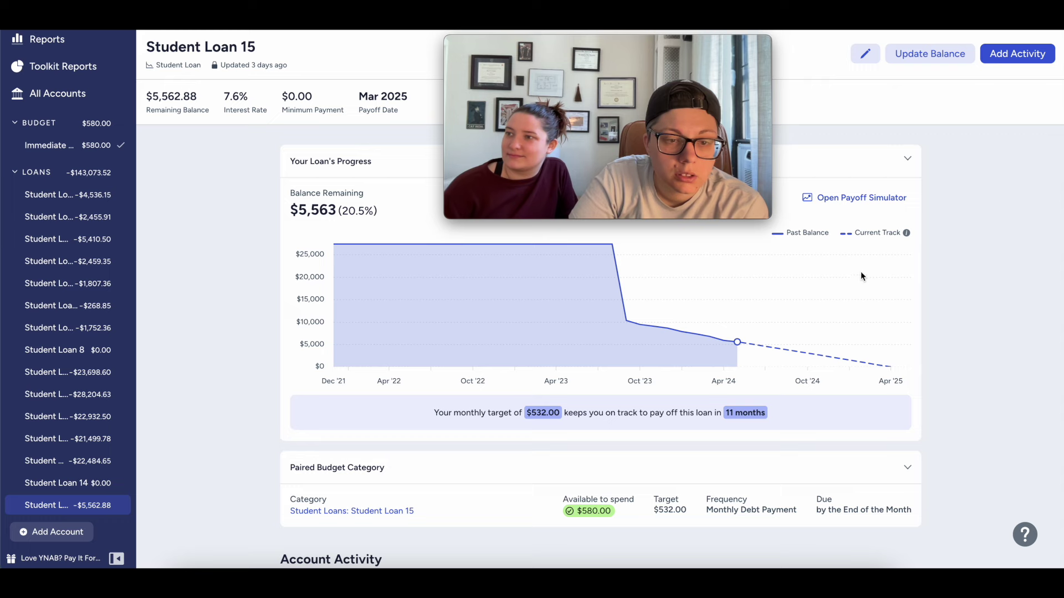
Step: Update the balance of Student Loan 15 to $5,566.35 to match the financial institution, keeping the 7.6% interest rate
click(923, 53)
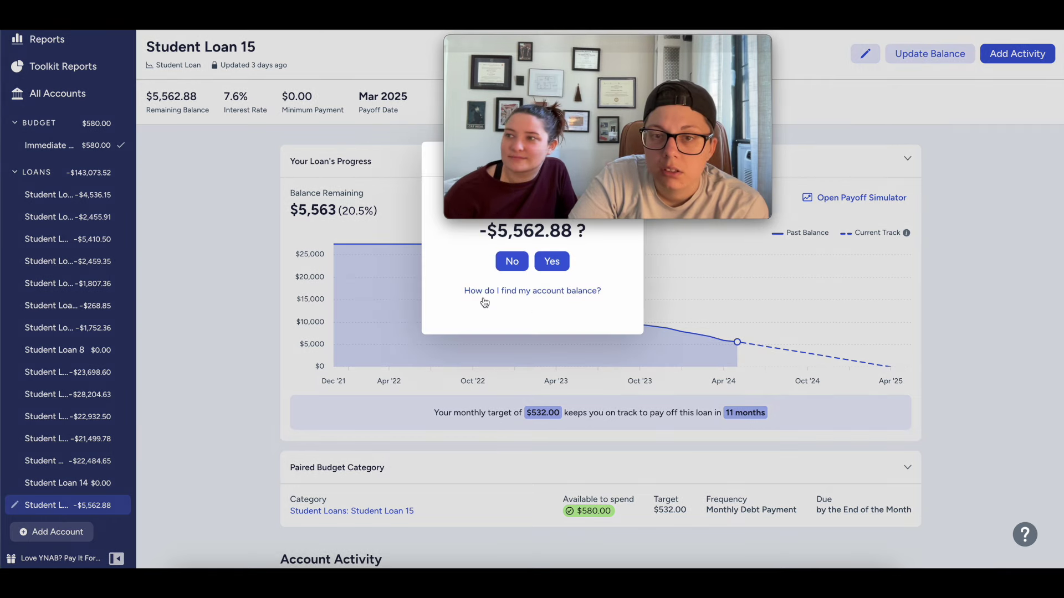
click(511, 262)
drag(553, 54, 801, 105)
click(520, 258)
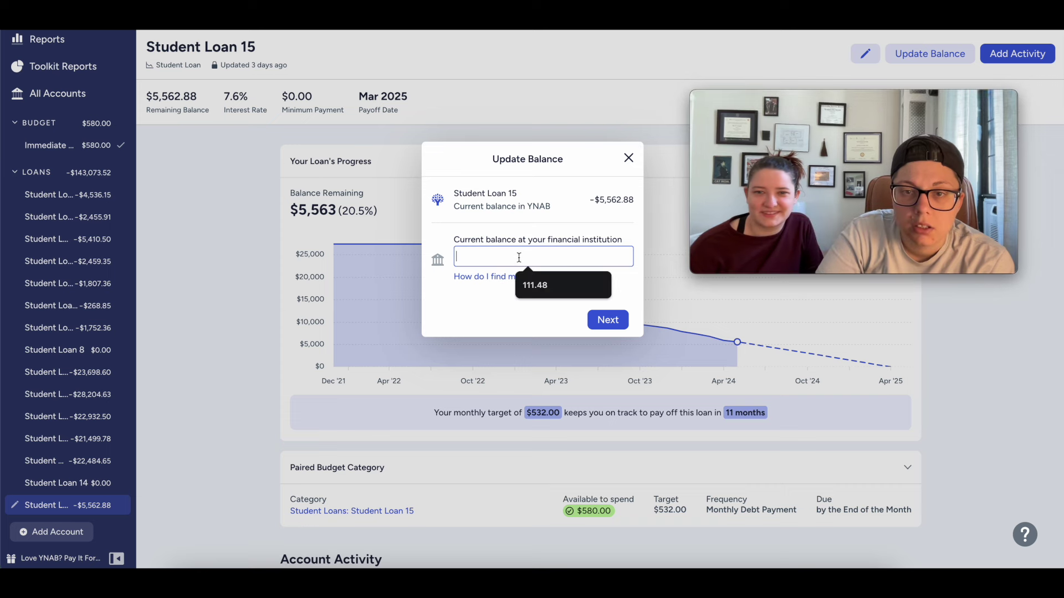
text(556)
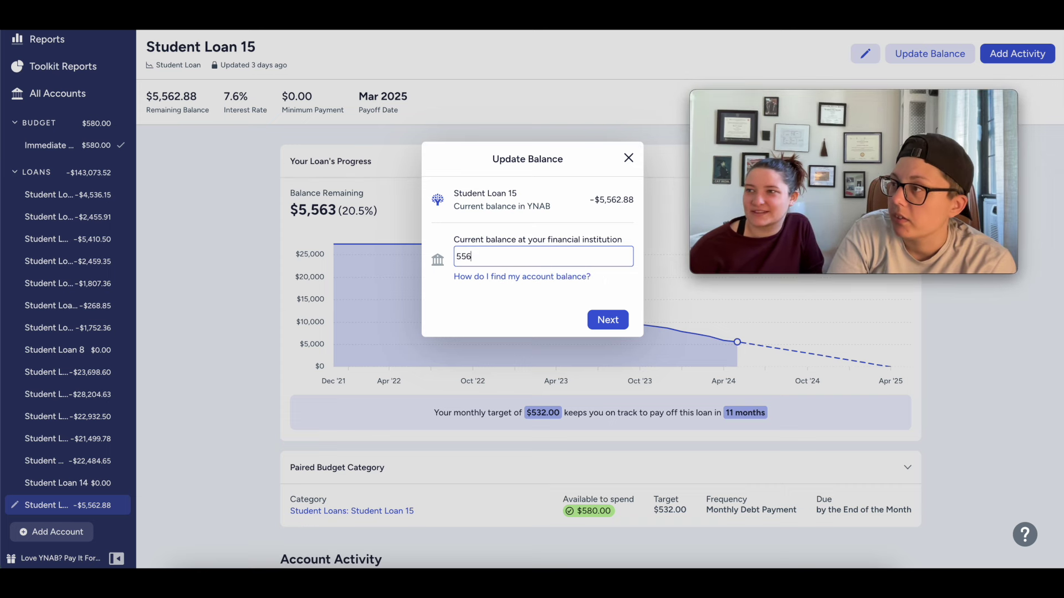
text(6.35)
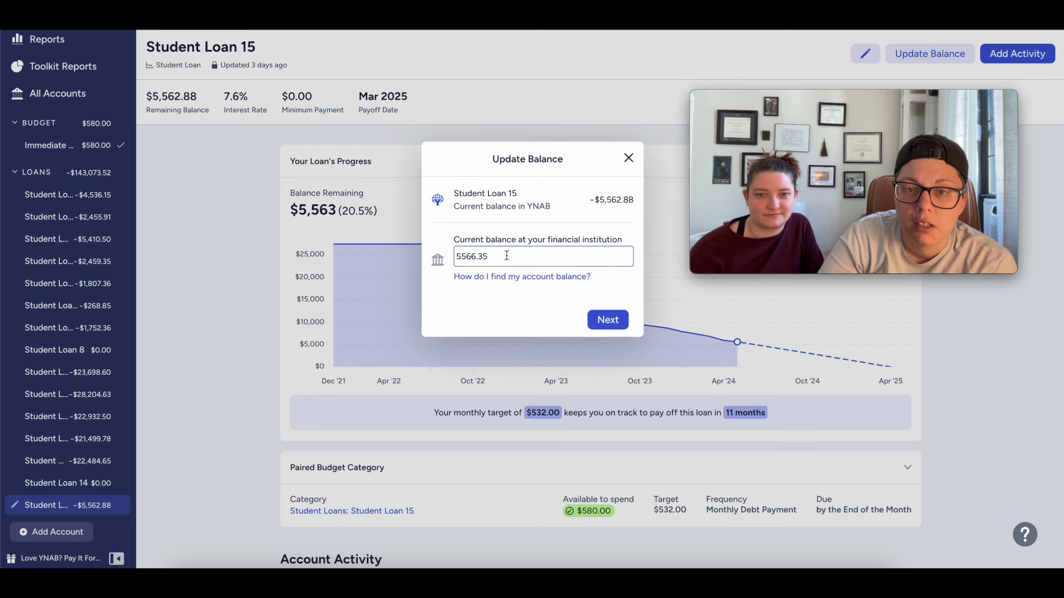
click(607, 319)
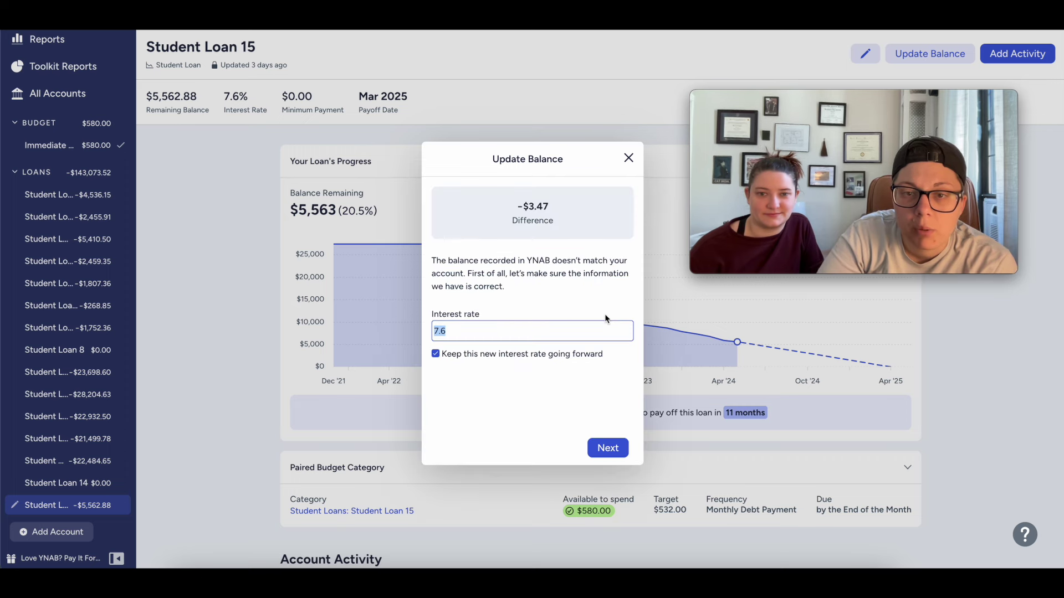
click(607, 450)
click(612, 450)
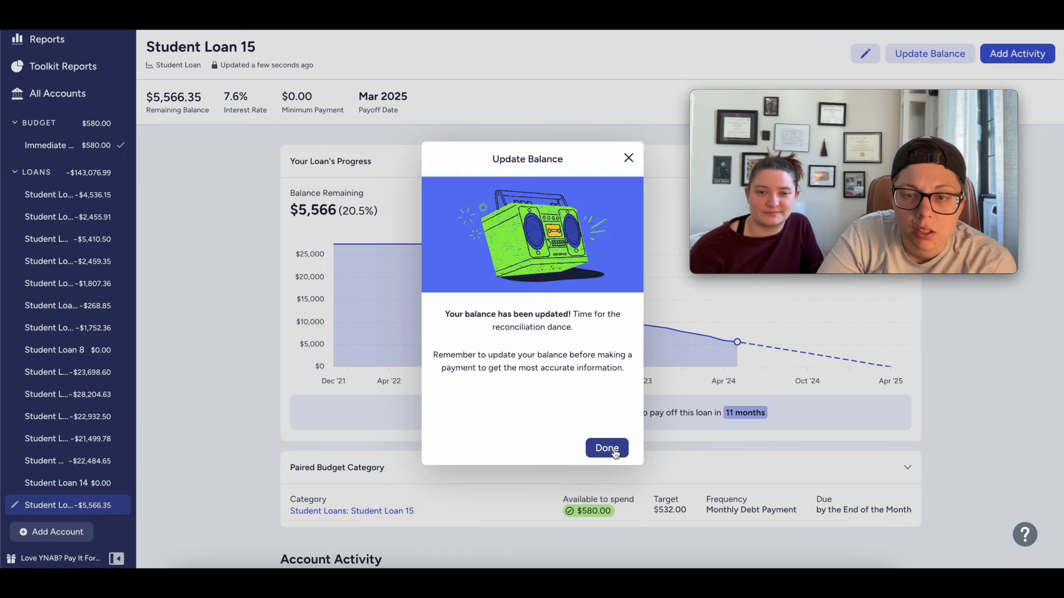
click(607, 447)
Step: Record a $580.00 payment to Student Loan 15 from Immediate Savings, dated 04/26/2024
drag(854, 94, 591, 38)
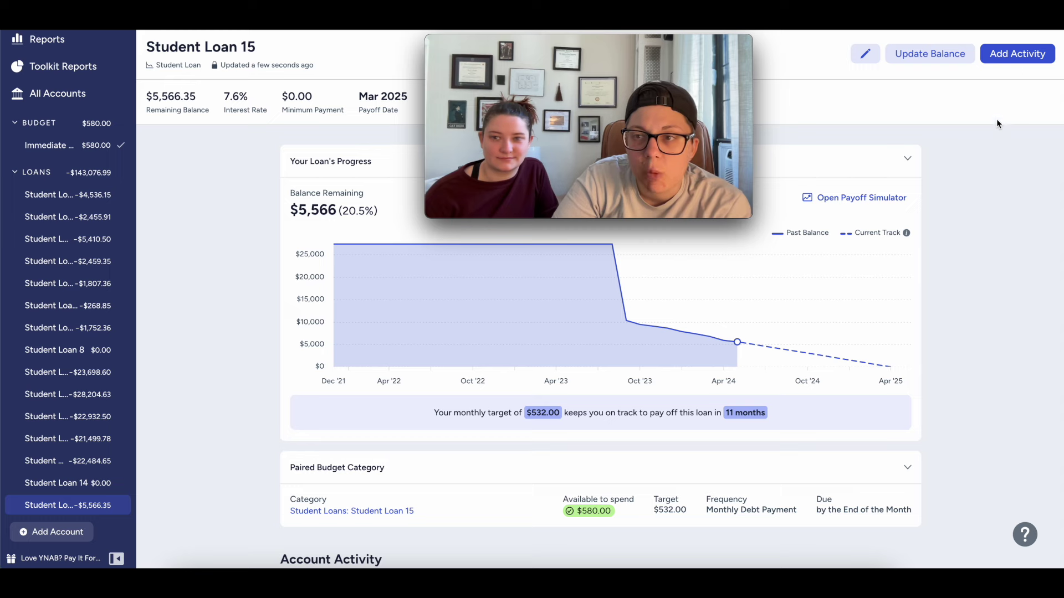
click(1026, 55)
click(942, 104)
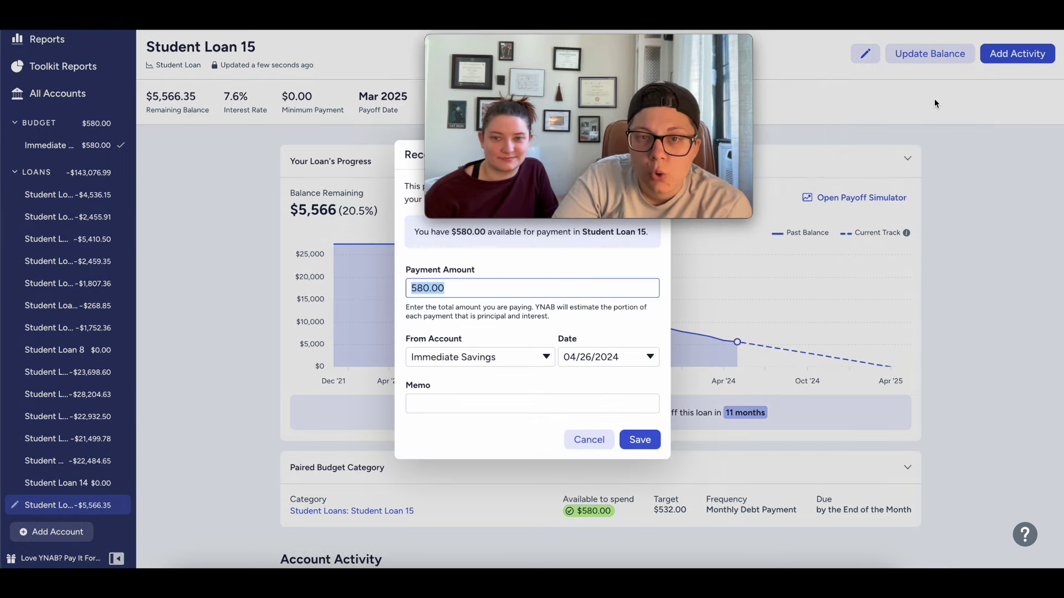
click(646, 440)
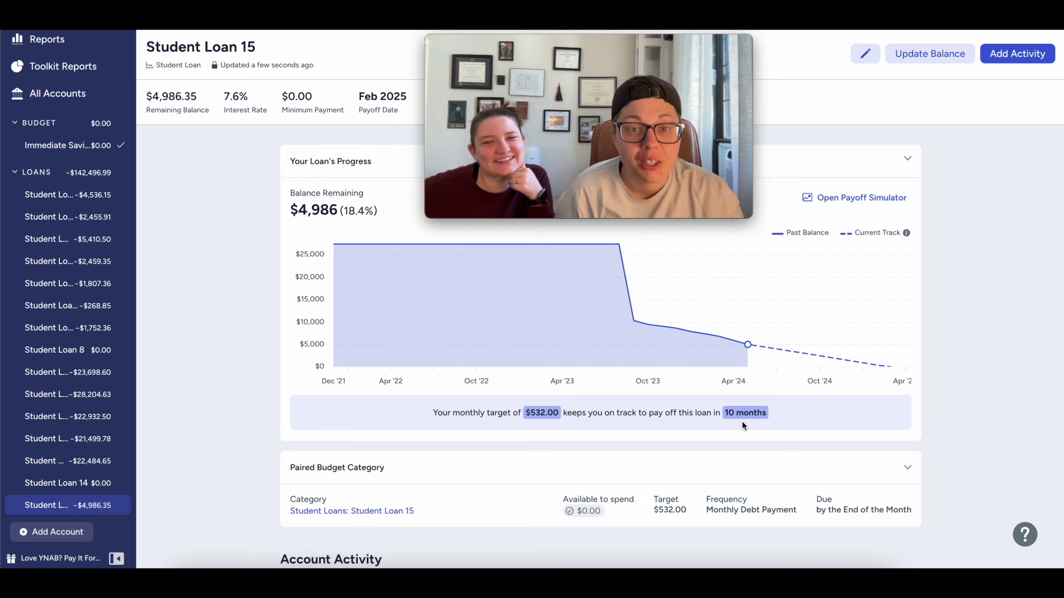
Step: Simulate a Dec 2024 payoff date for Student Loan 15 in the Loan Payoff Simulator and close it
mouse_move(907, 304)
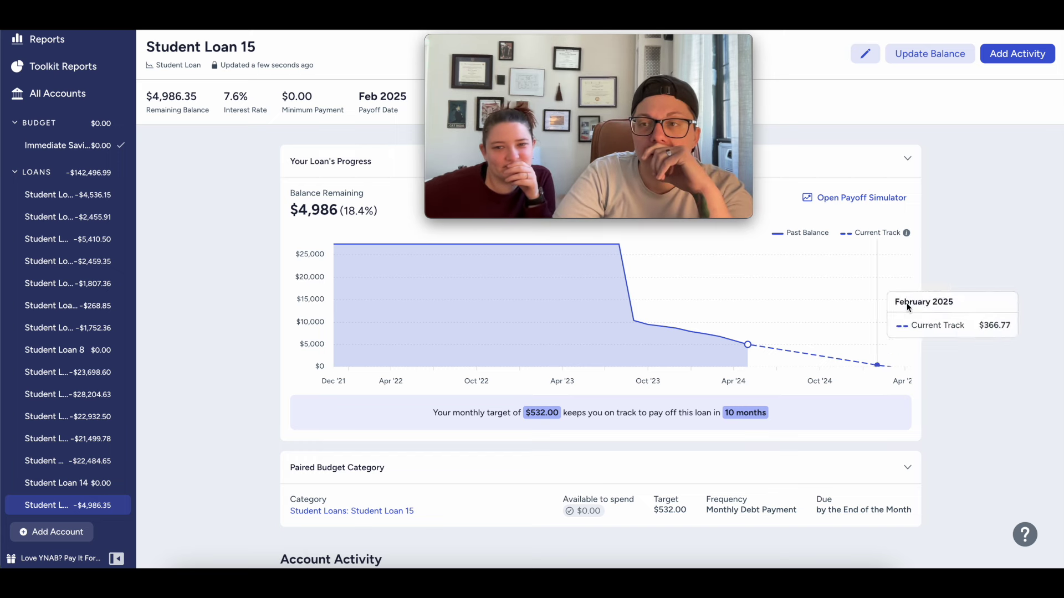
click(858, 198)
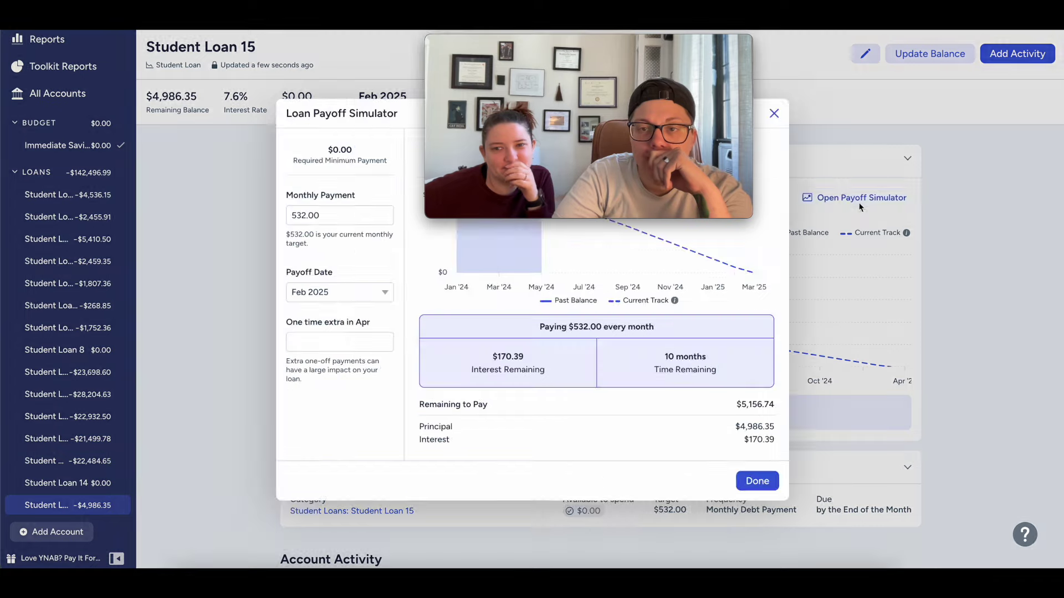
drag(604, 43, 896, 49)
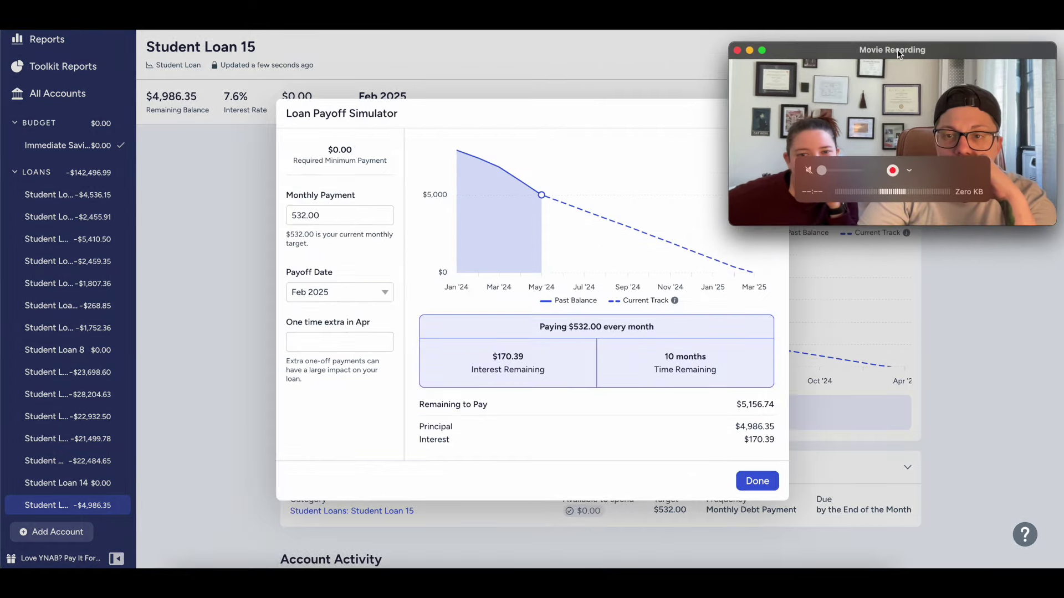
click(384, 295)
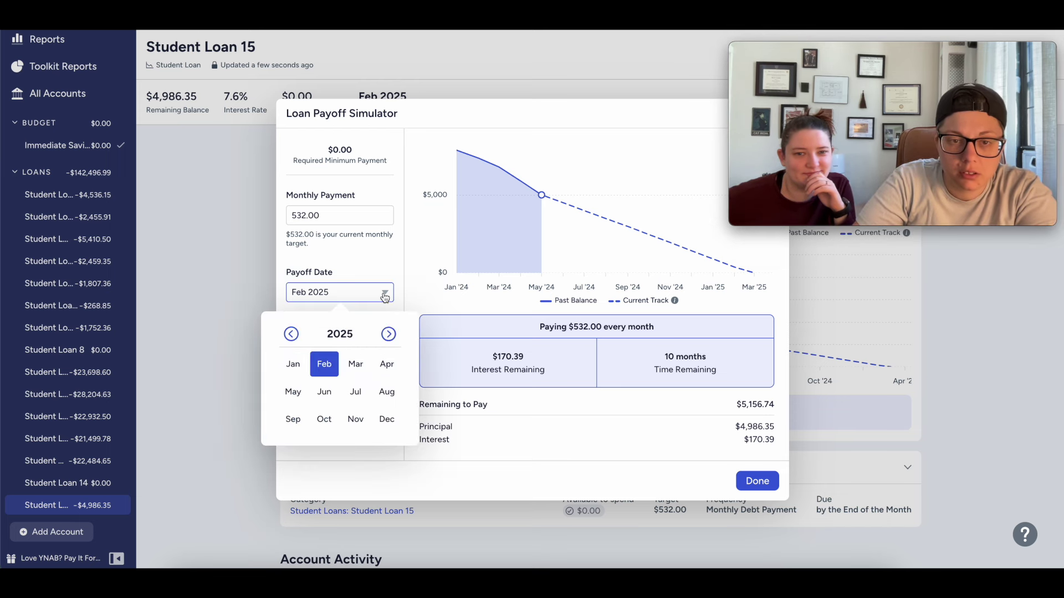
click(386, 421)
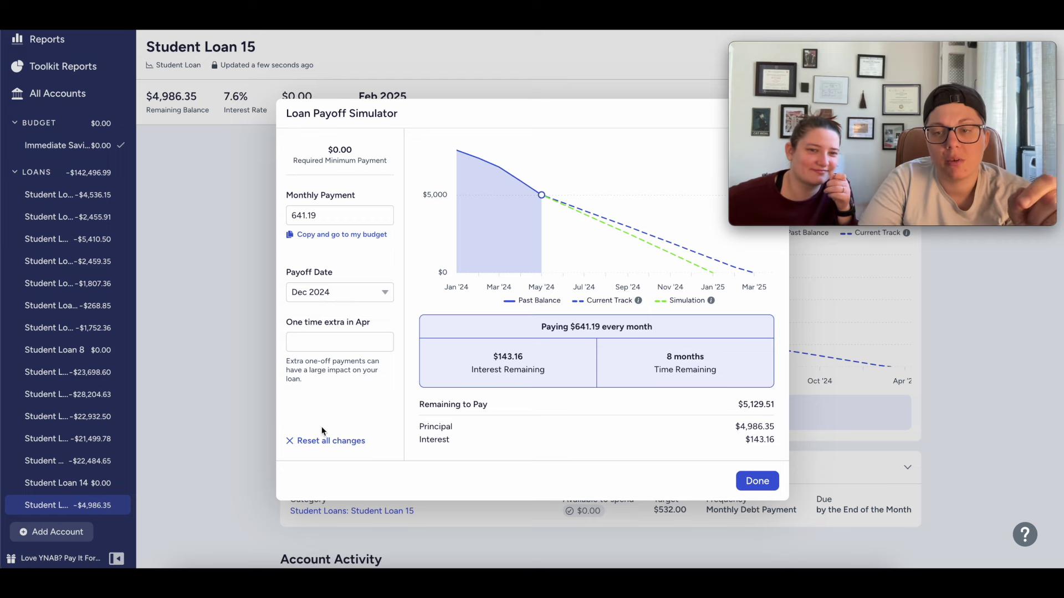
click(757, 481)
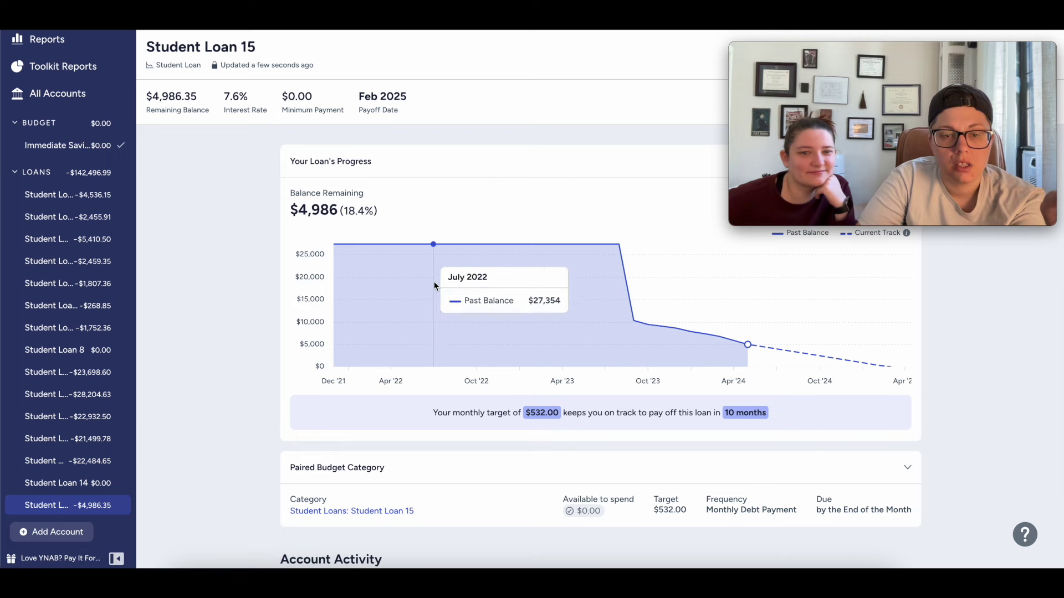
Step: Return to the April 2024 budget and select the Student Loan 15 category
scroll(54, 123, up, 2)
click(48, 105)
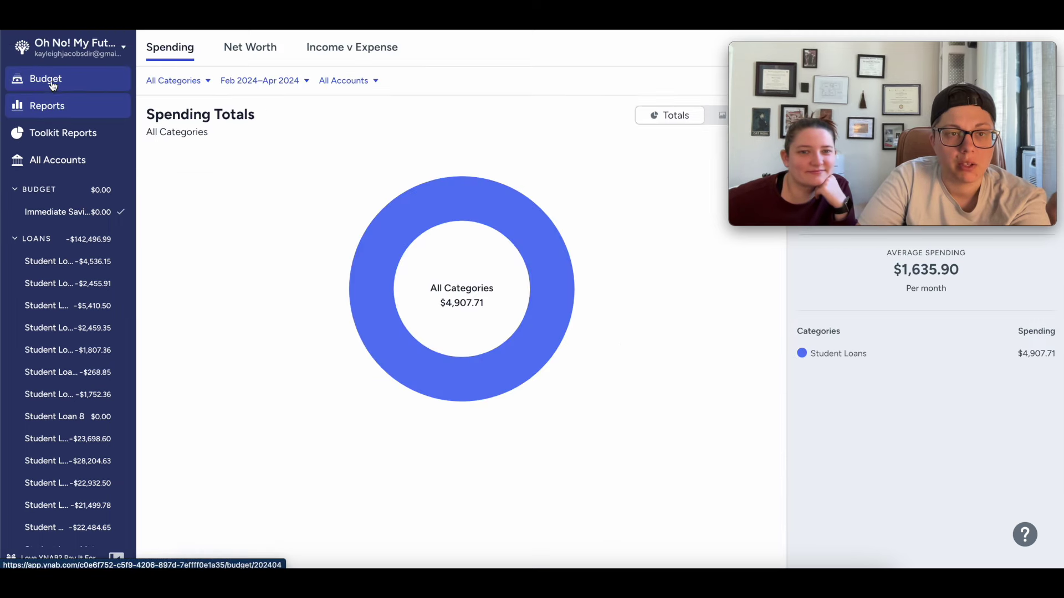
click(56, 88)
scroll(576, 325, down, 1)
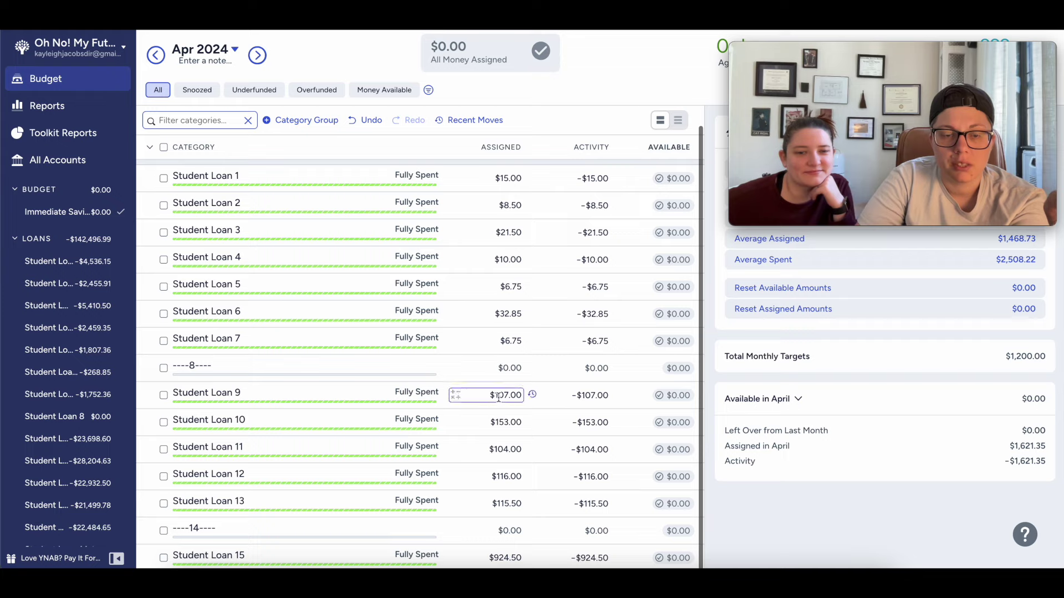
click(311, 554)
mouse_move(862, 114)
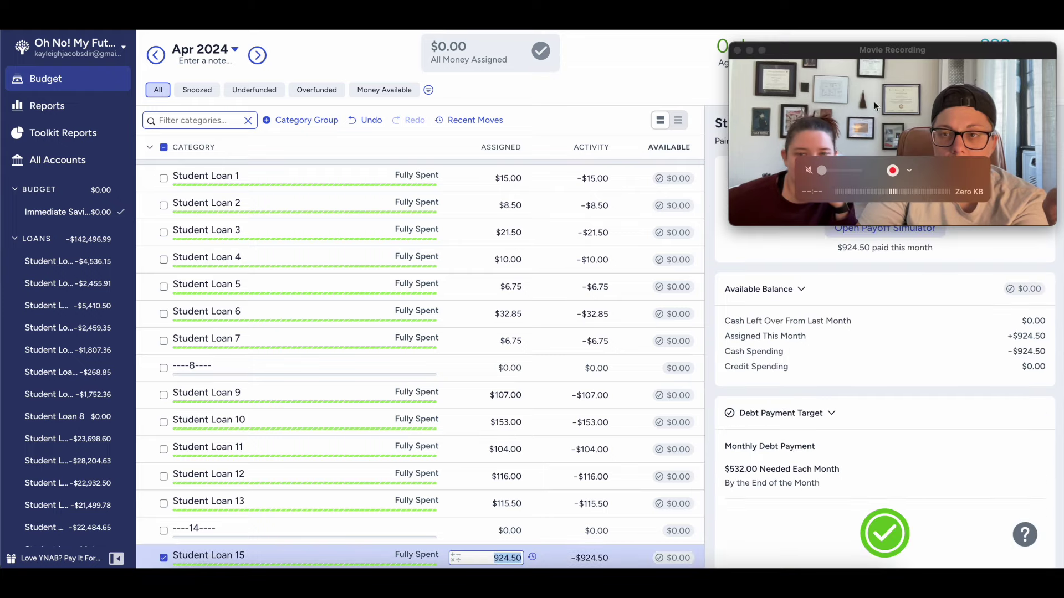
drag(888, 49, 373, 154)
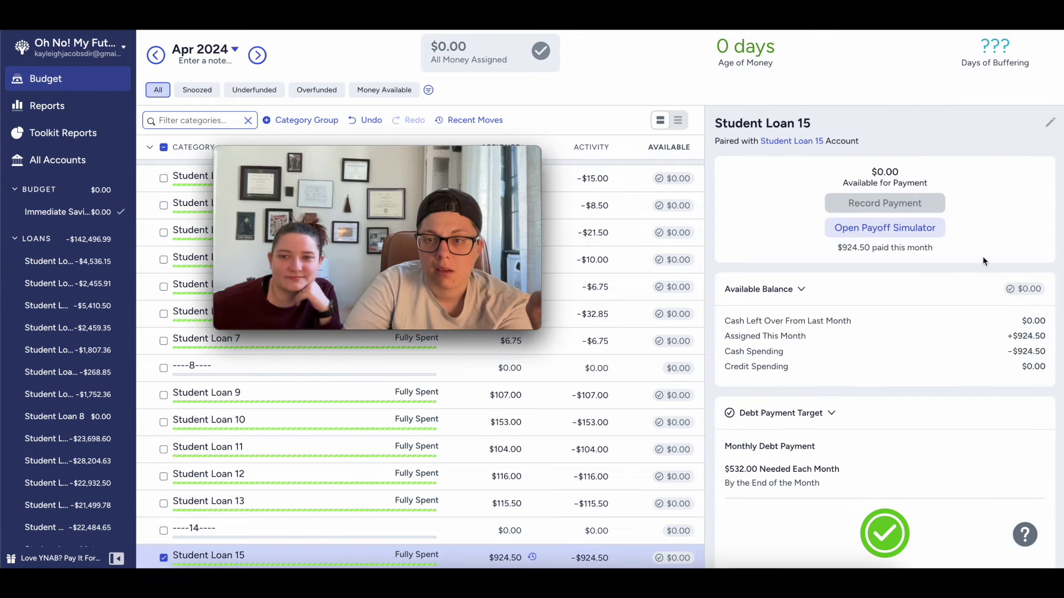
scroll(851, 400, down, 8)
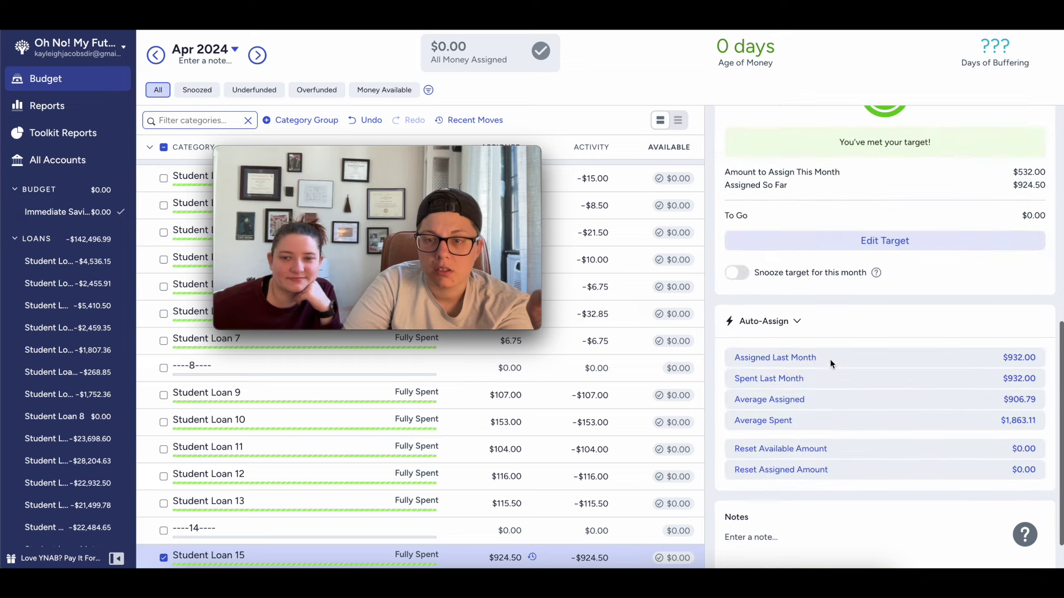
click(886, 242)
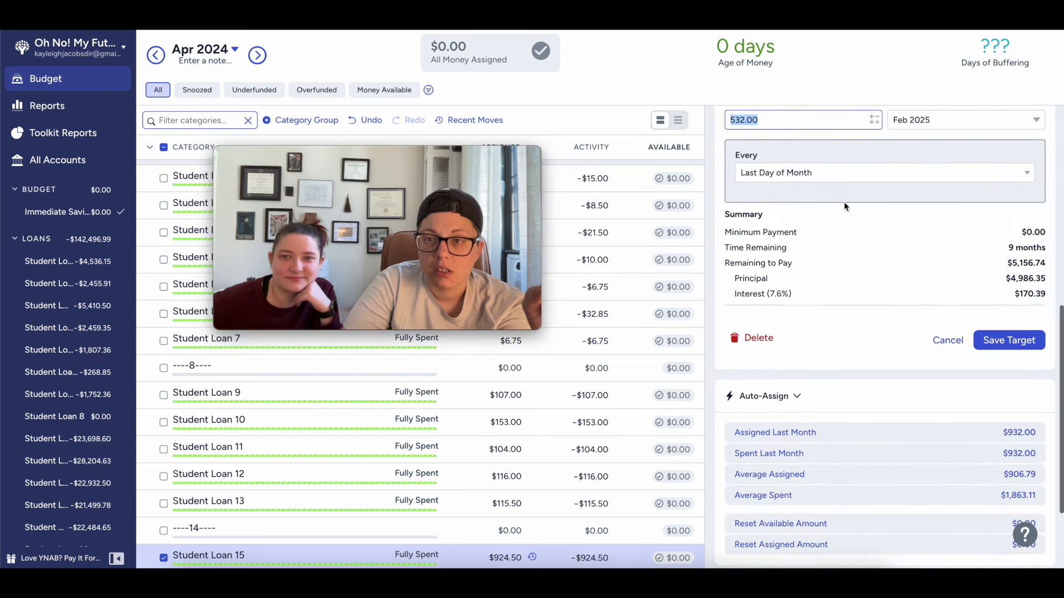
scroll(826, 228, up, 3)
text(642)
click(819, 266)
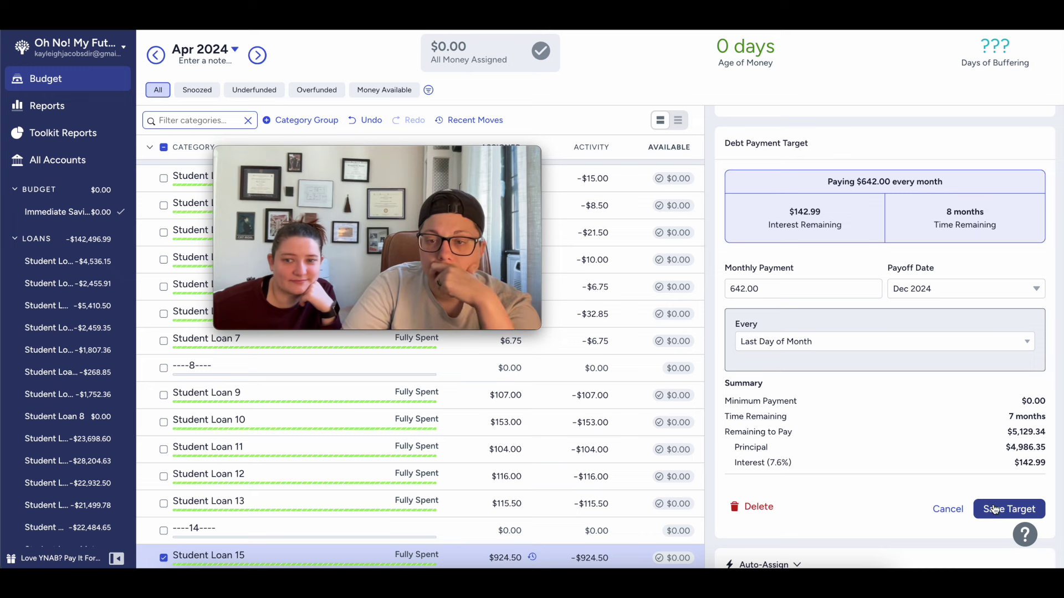
scroll(799, 298, down, 1)
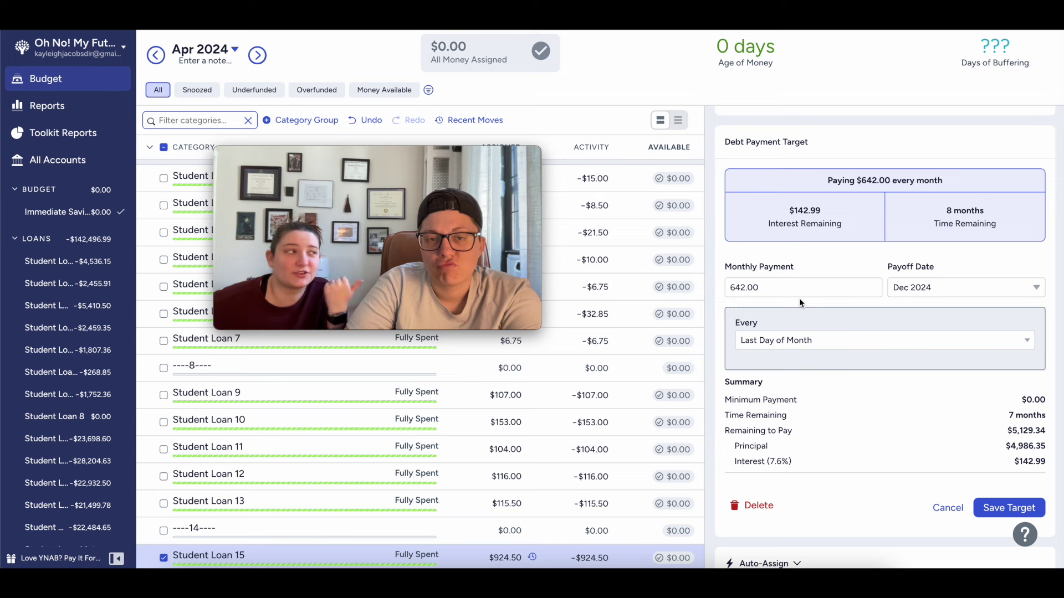
click(948, 508)
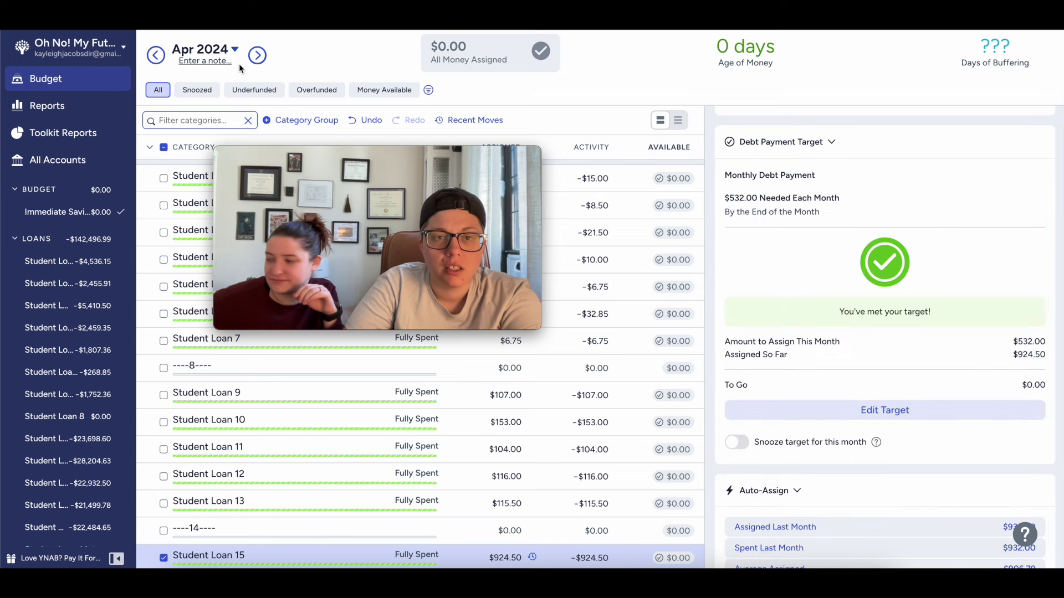
Step: Rename the Student Loan 15 category as "Student Loan 15 ($642)" and deselect it
click(221, 556)
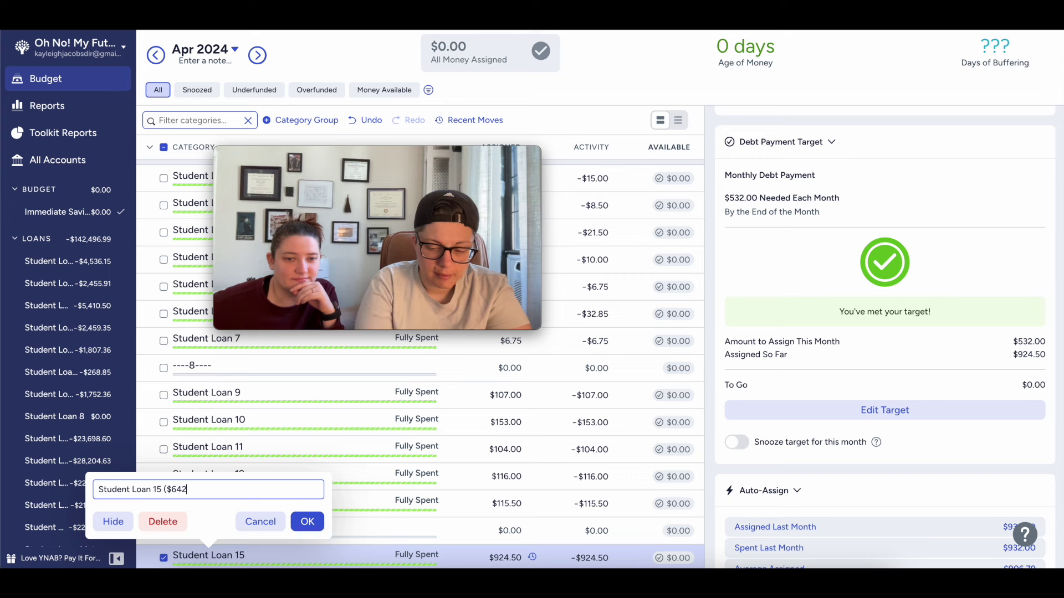
text(($642))
click(307, 521)
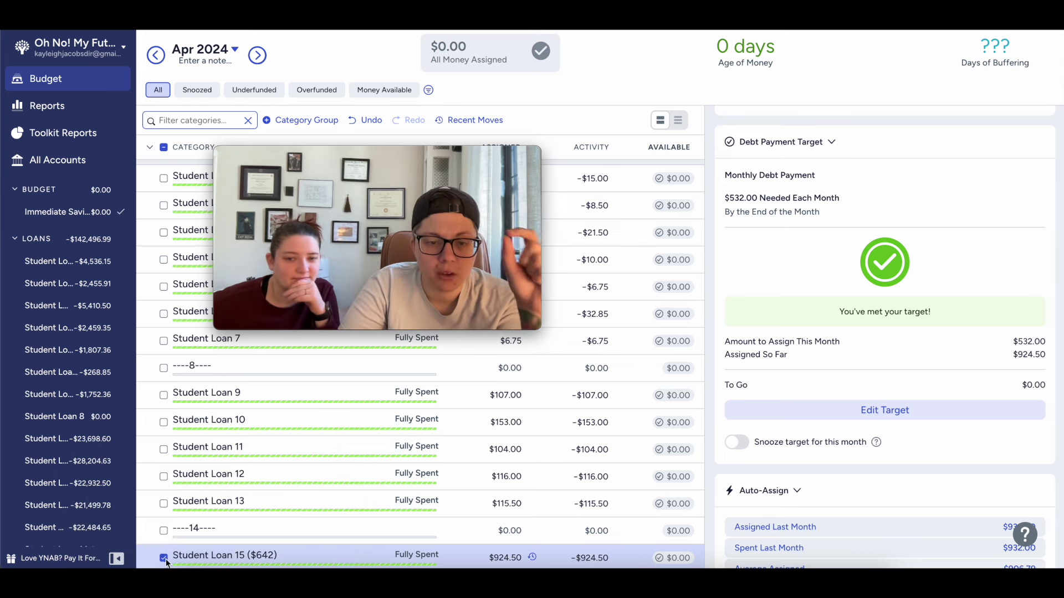
click(220, 549)
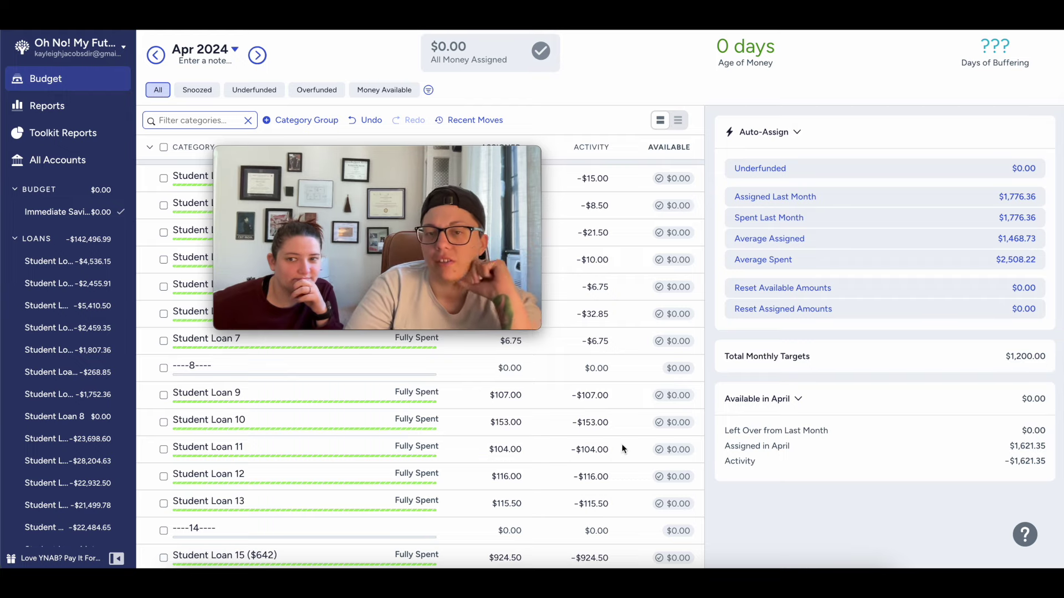
Step: Reopen the Student Loan 15 account page to view its payoff progress
scroll(20, 443, down, 2)
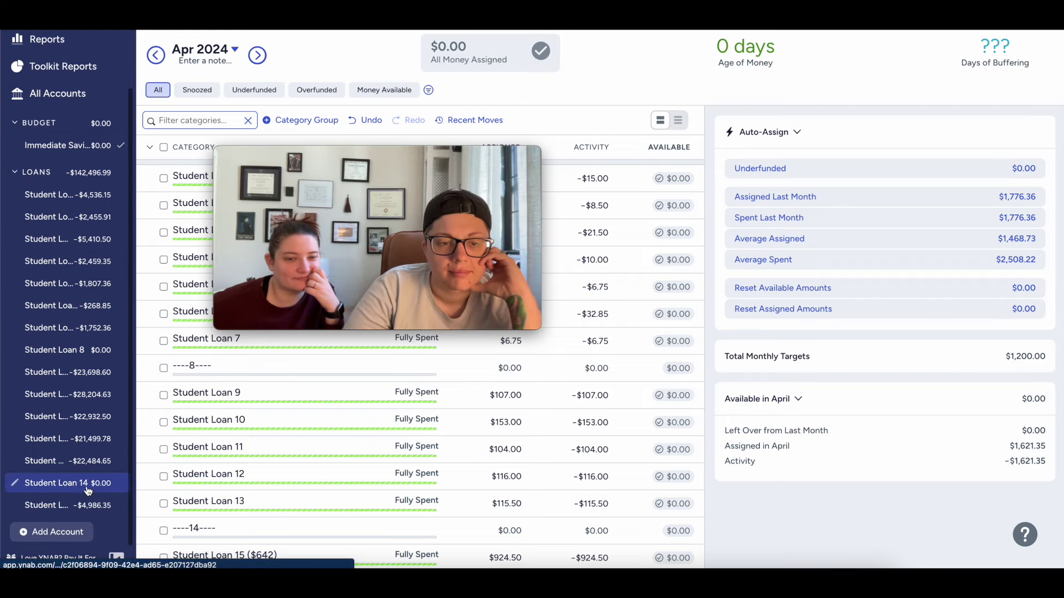
click(23, 503)
drag(446, 160, 686, 48)
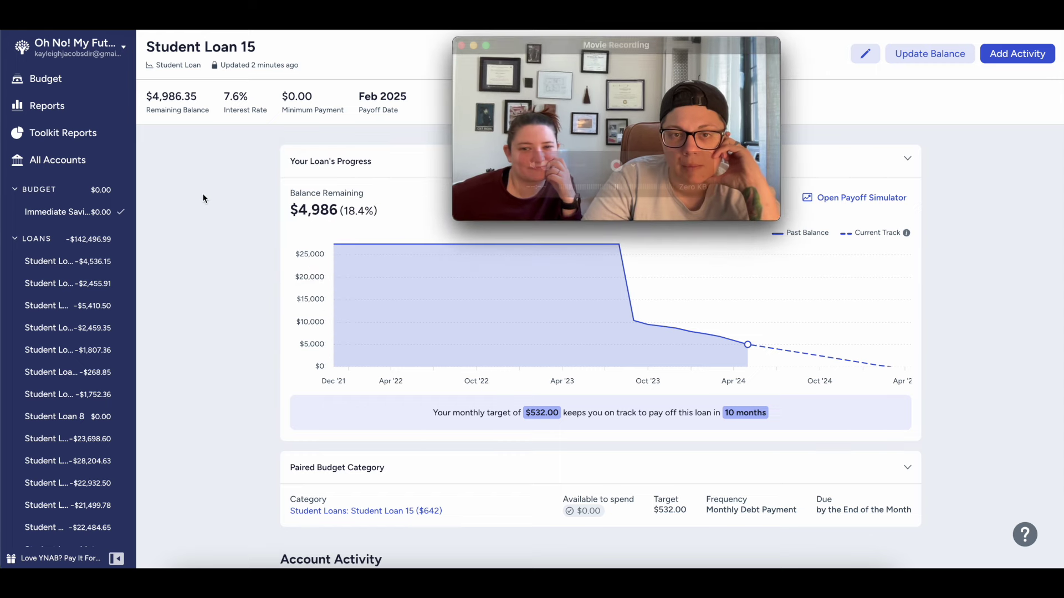